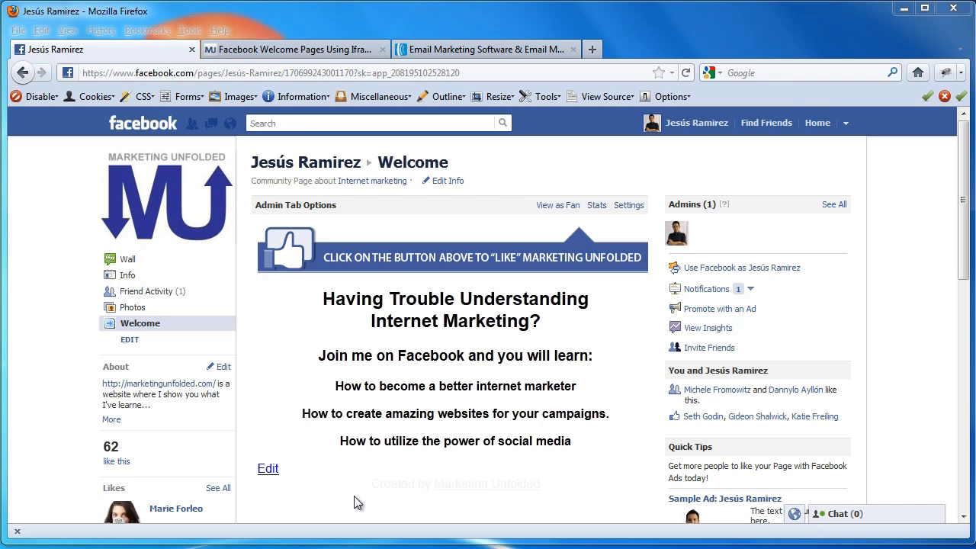
Step: Preview the Facebook page's Welcome tab as a fan and as a non-fan, ending on the newsletter sign-up version
left_click(548, 210)
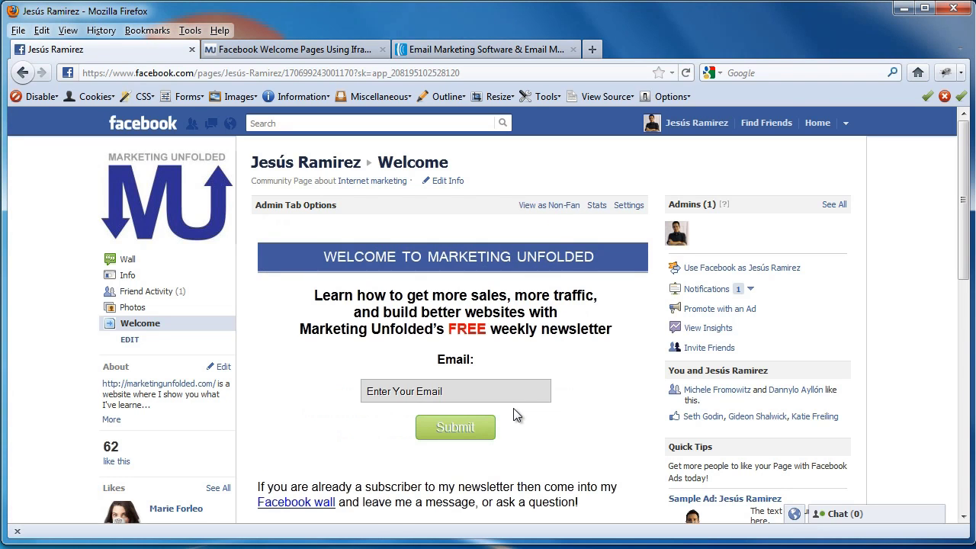
left_click(545, 205)
left_click(422, 393)
left_click(146, 326)
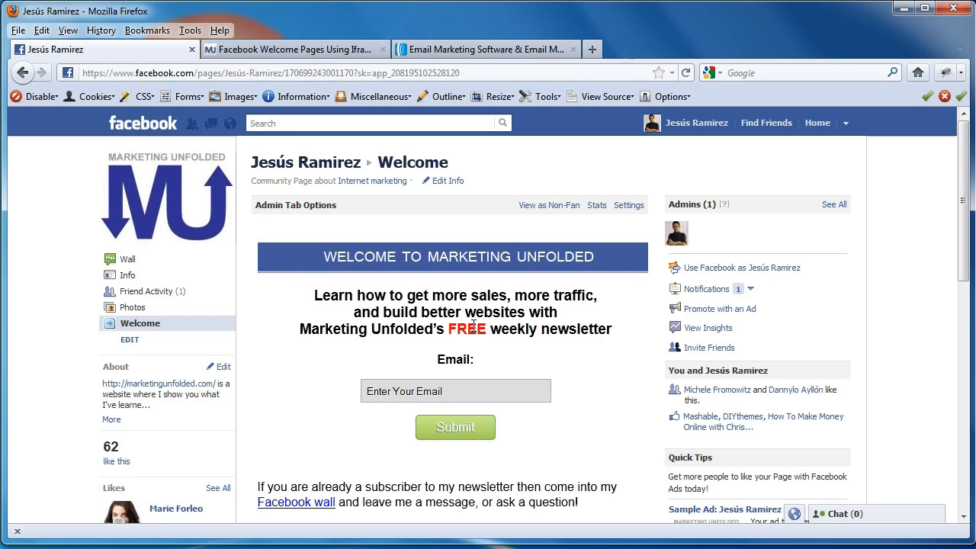
Step: Open the Welcome tab's settings, look at the HTML page source and its visual editor, and set the page source back to URL
left_click(630, 205)
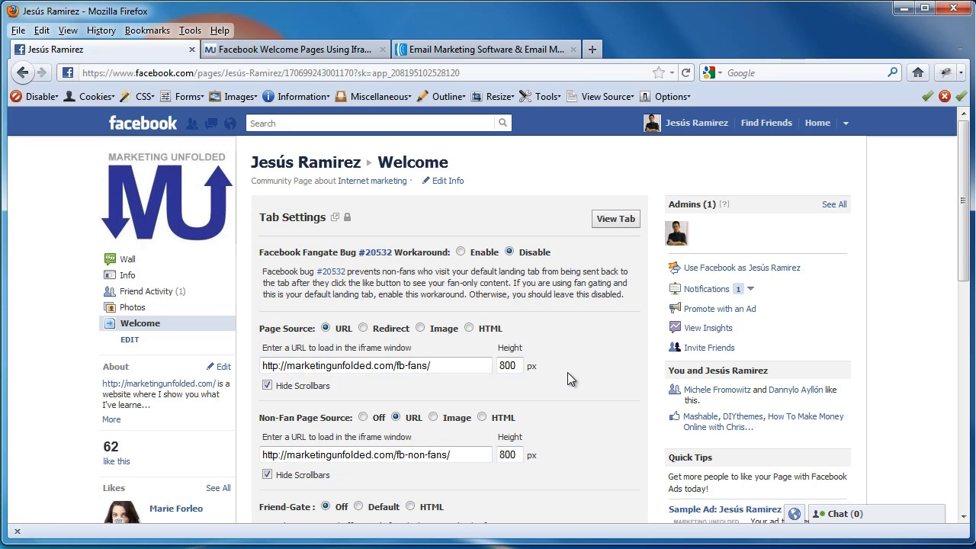
left_click(469, 327)
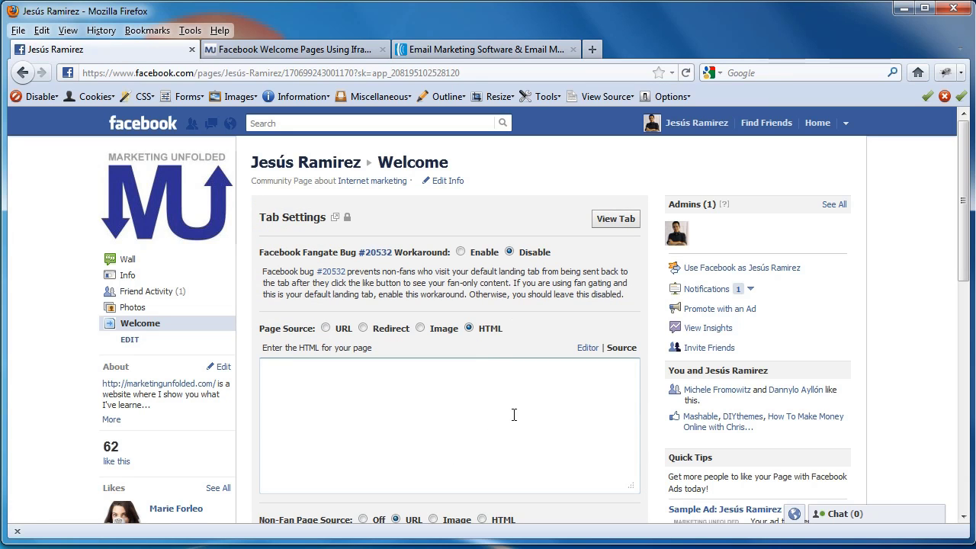
left_click(587, 348)
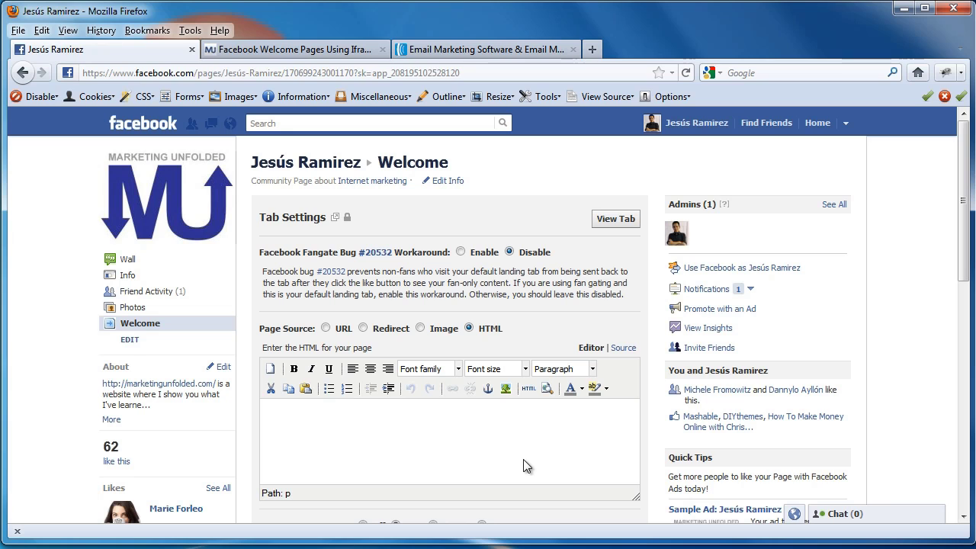
left_click(325, 328)
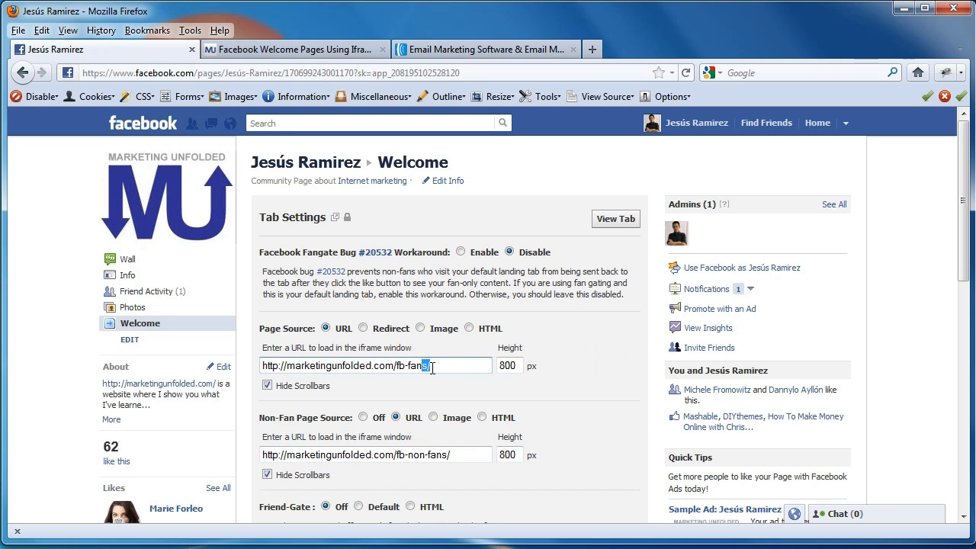
left_click_drag(431, 366, 261, 366)
right_click(332, 367)
left_click(429, 414)
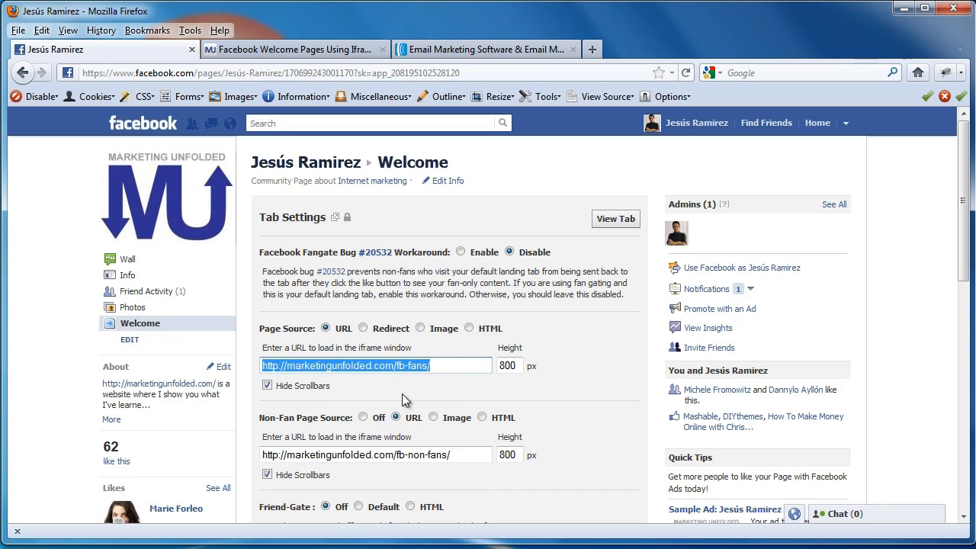
left_click(145, 324)
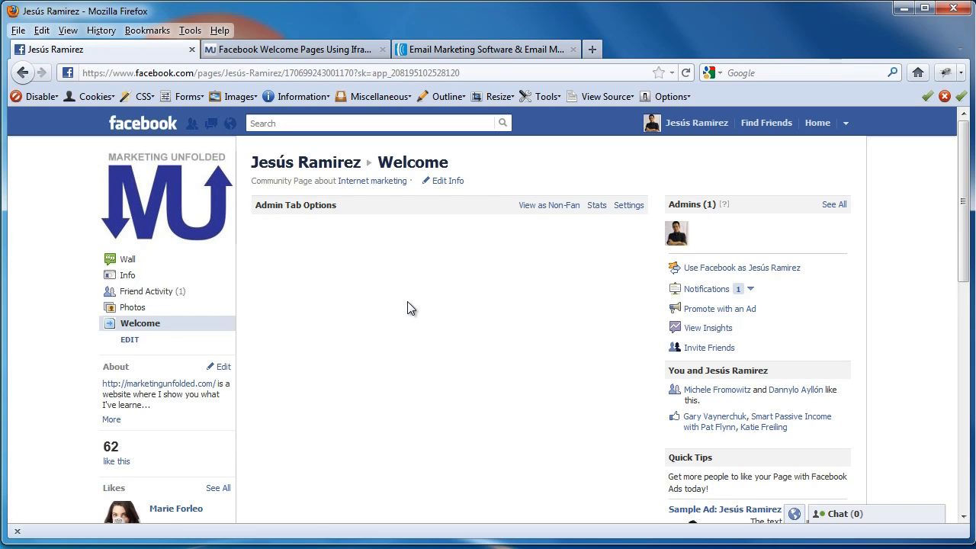
left_click(294, 49)
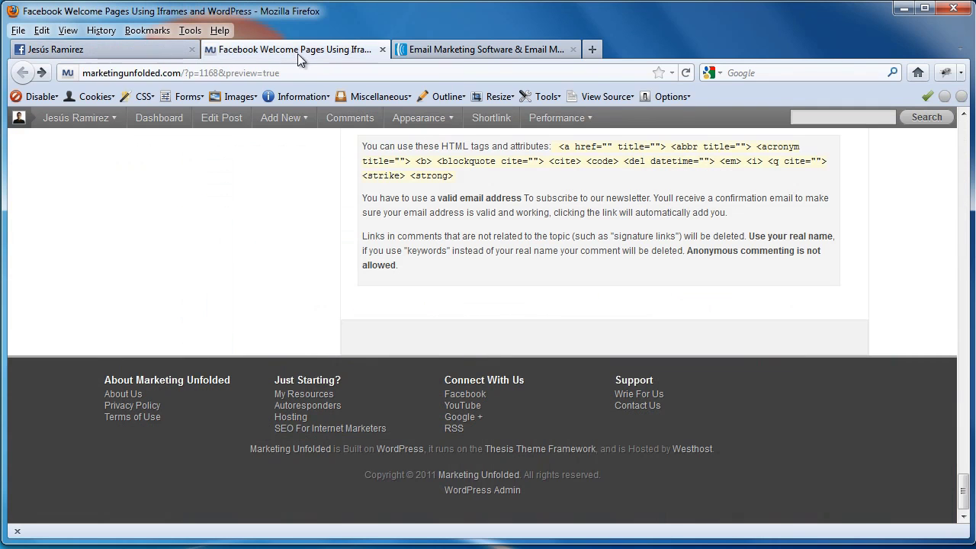
left_click(306, 72)
right_click(306, 72)
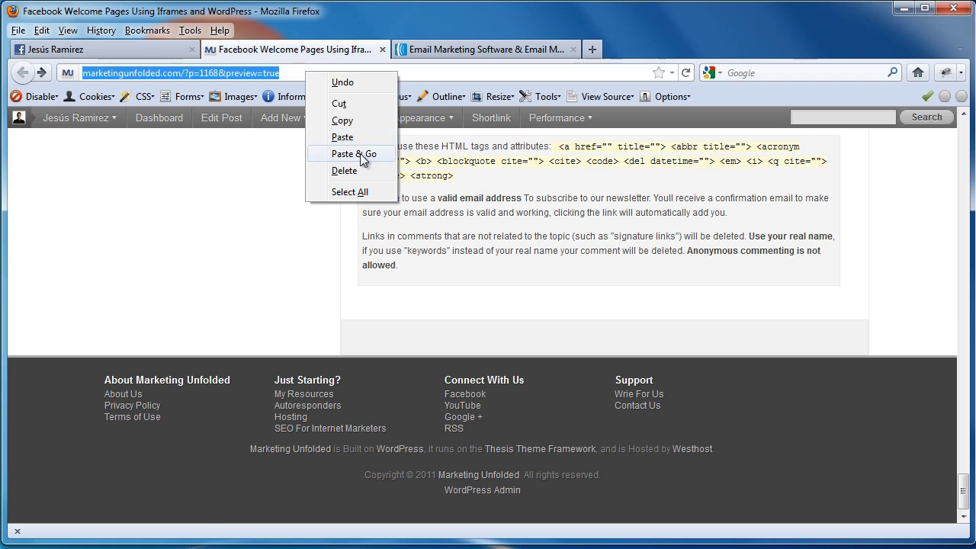
left_click(361, 155)
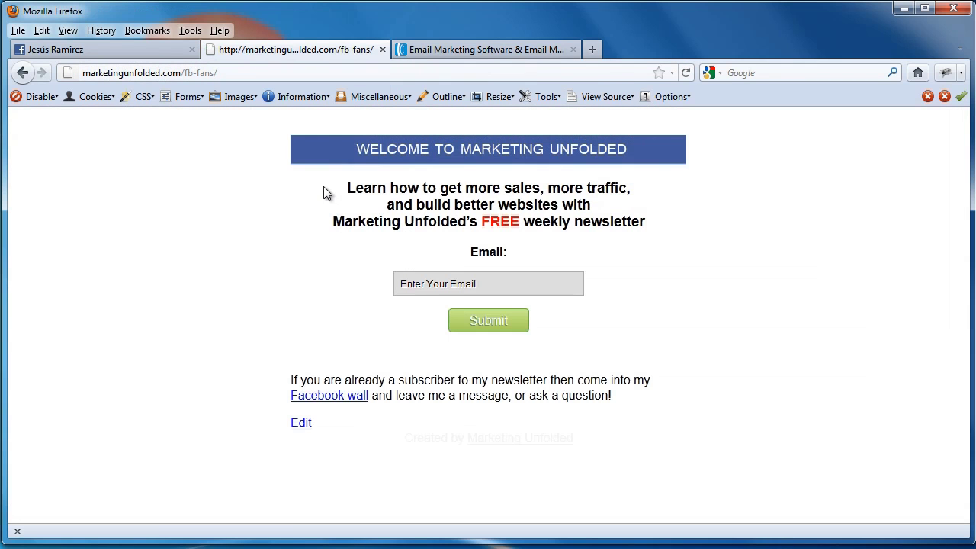
Step: Open the fans page in the WordPress editor and compare its content with the Facebook Welcome tab
left_click(303, 423)
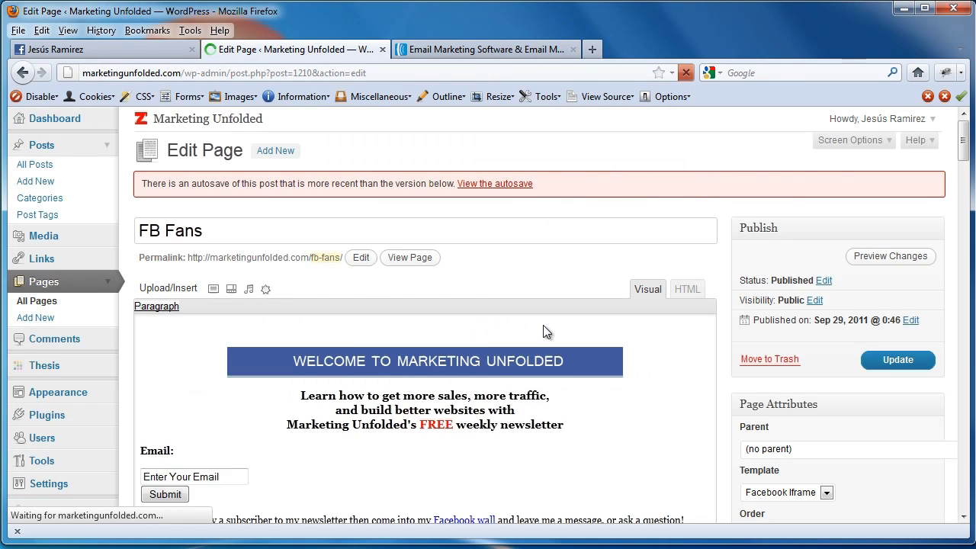
scroll(516, 421, "down", 2)
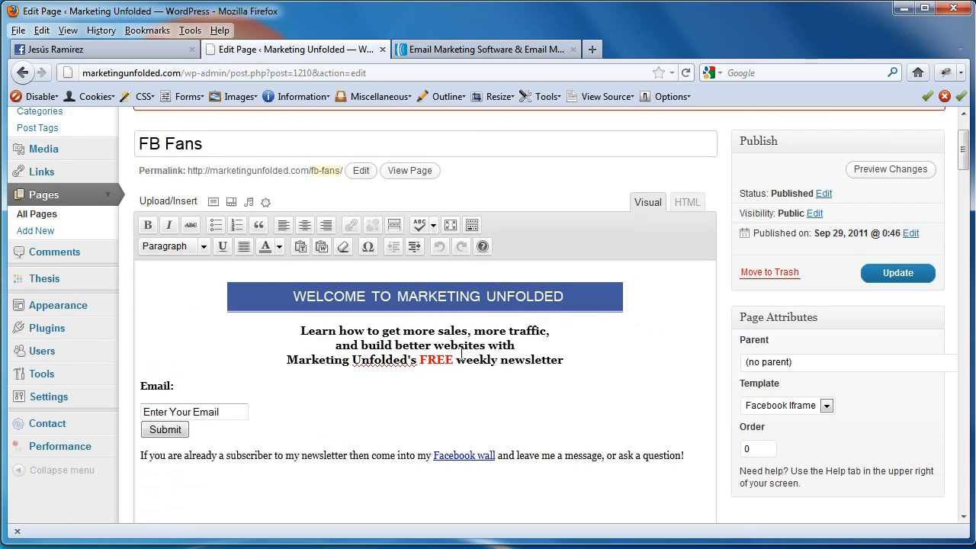
left_click(67, 47)
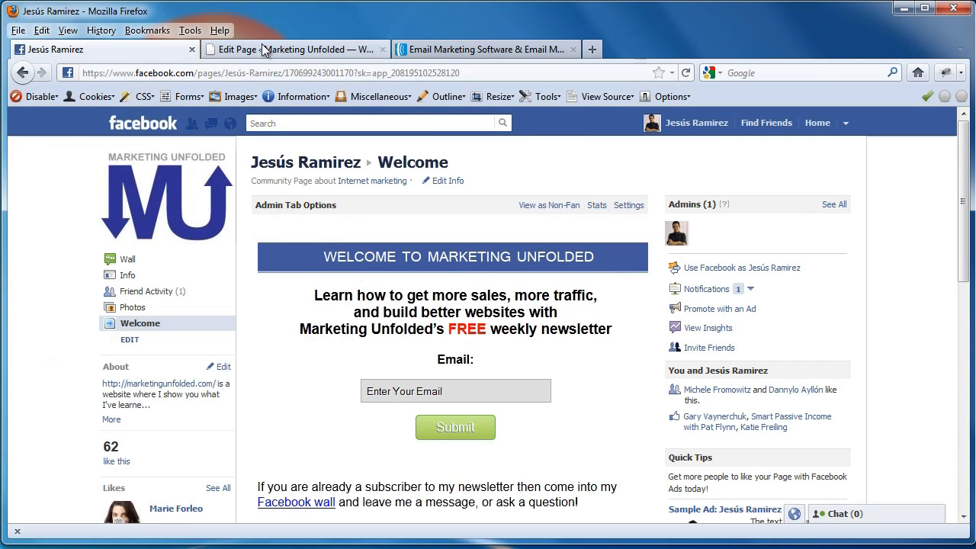
left_click(267, 49)
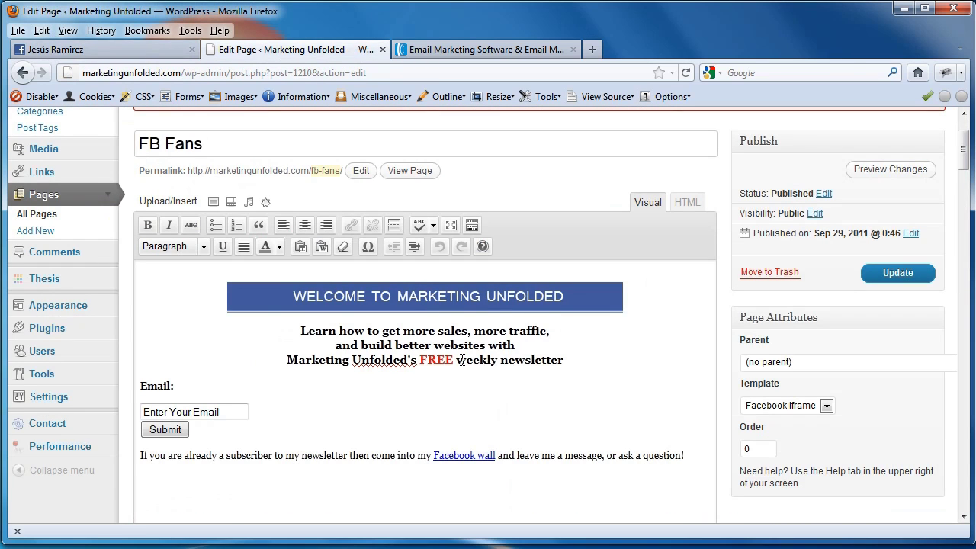
Step: Color the words "more sales" red in the FB Fans page heading and update the page
left_click_drag(403, 331, 467, 331)
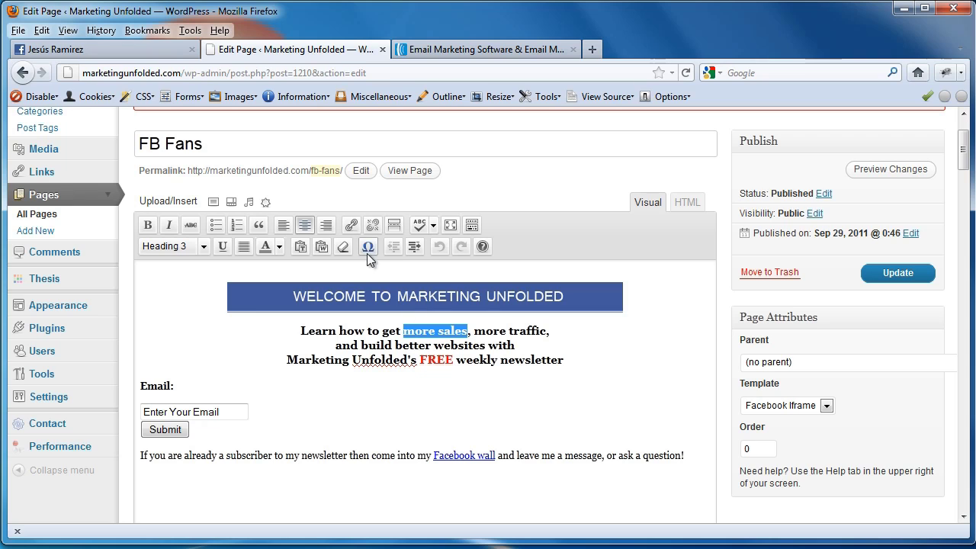
left_click(279, 246)
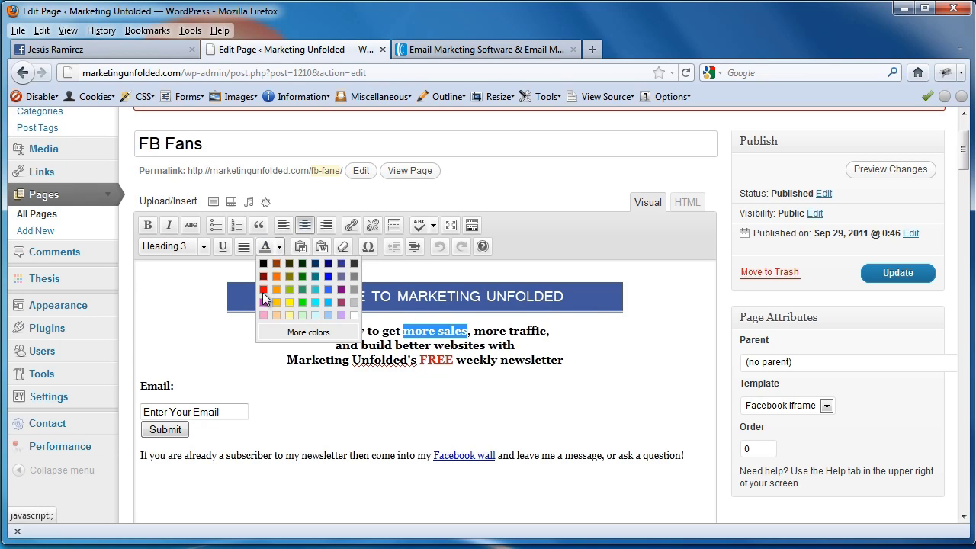
left_click(262, 292)
left_click(888, 275)
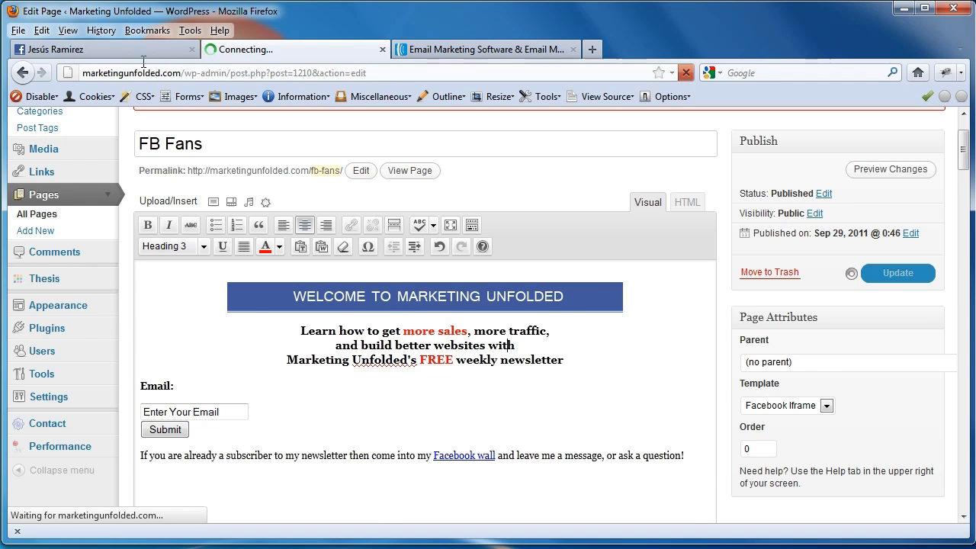
Step: Reload the Facebook Welcome tab and check the color of "more sales" in its heading
left_click(124, 49)
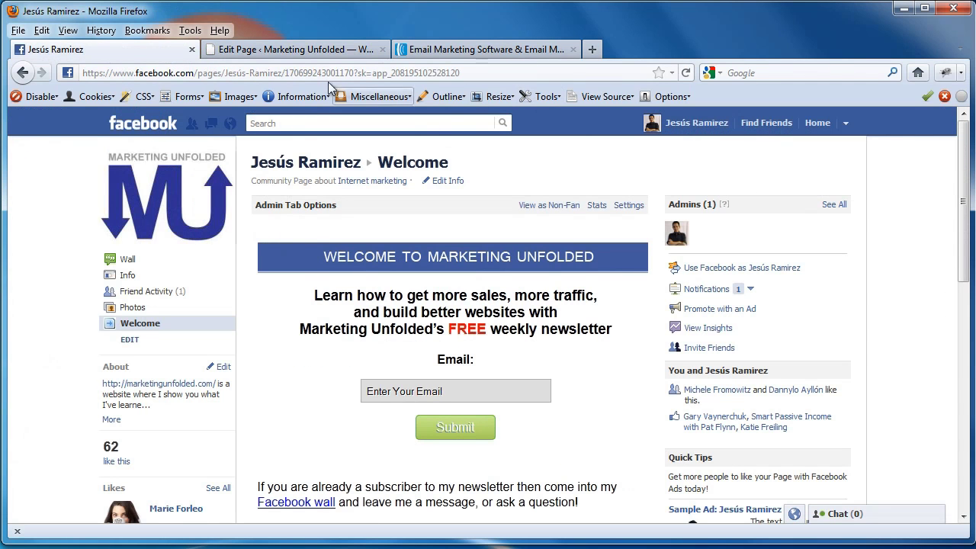
left_click(685, 73)
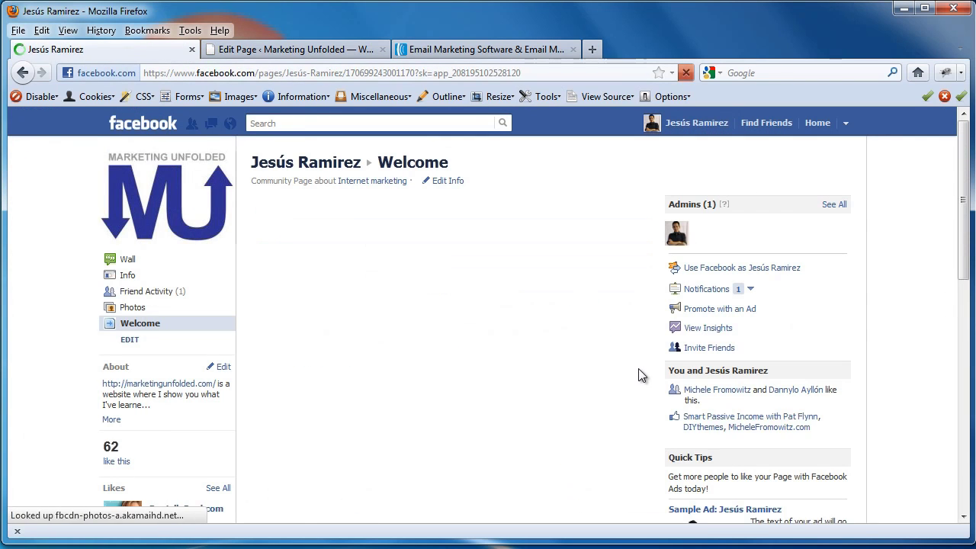
left_click_drag(432, 295, 506, 296)
left_click(534, 333)
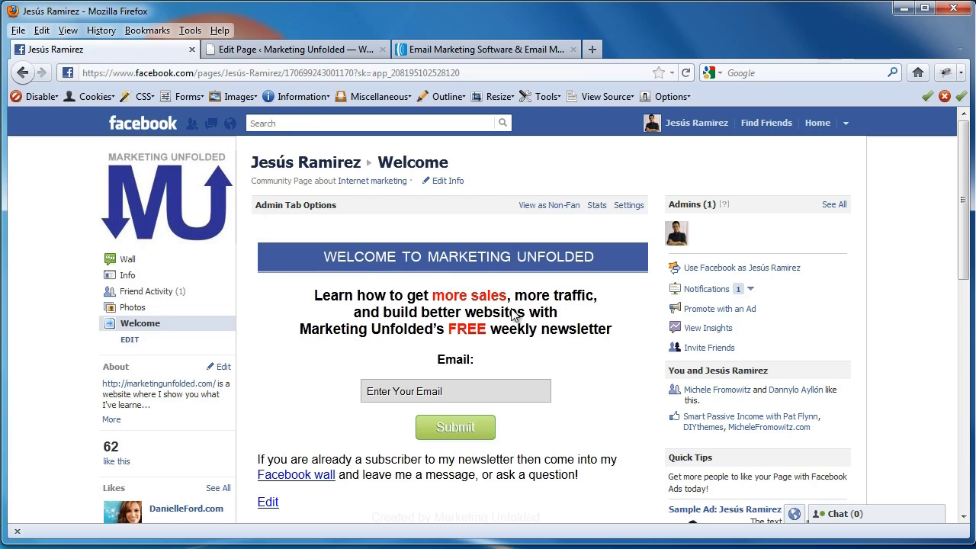
Step: Review the updated FB Fans page in WordPress and the AWeber home page, ending back on the Facebook Welcome tab
left_click(293, 53)
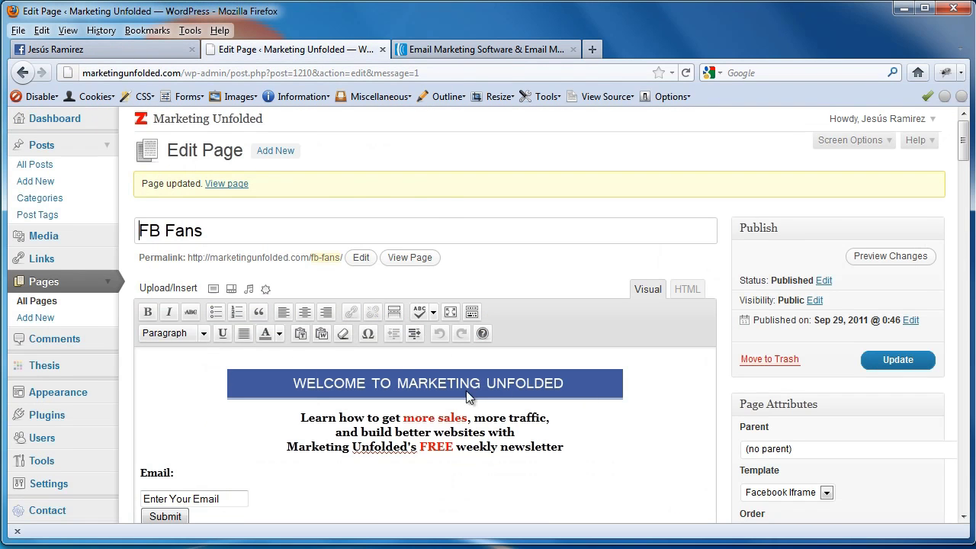
scroll(466, 390, "down", 2)
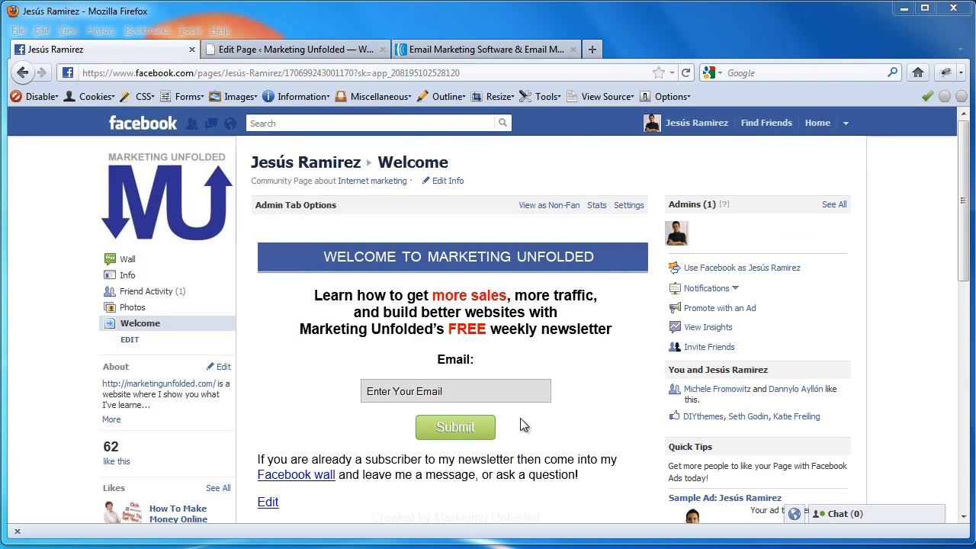
left_click(469, 49)
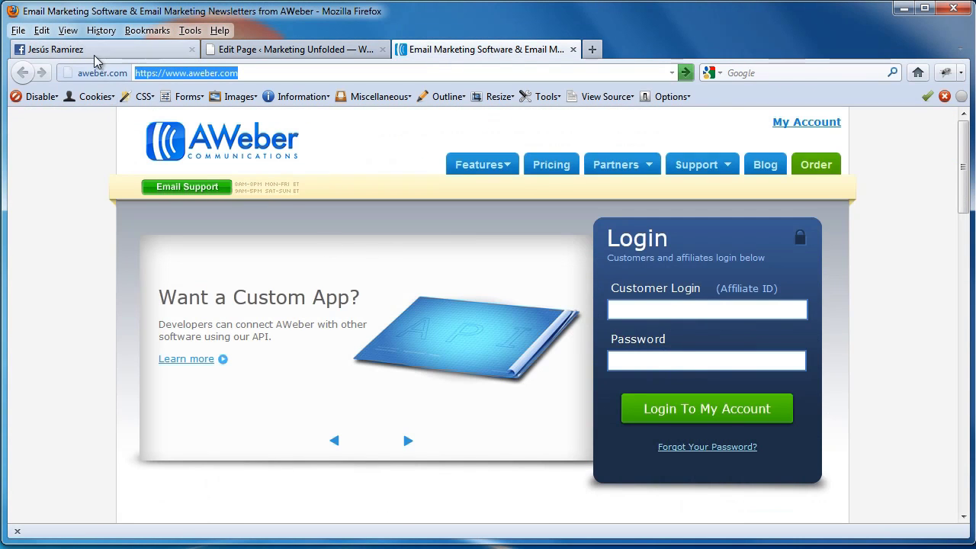
left_click(96, 53)
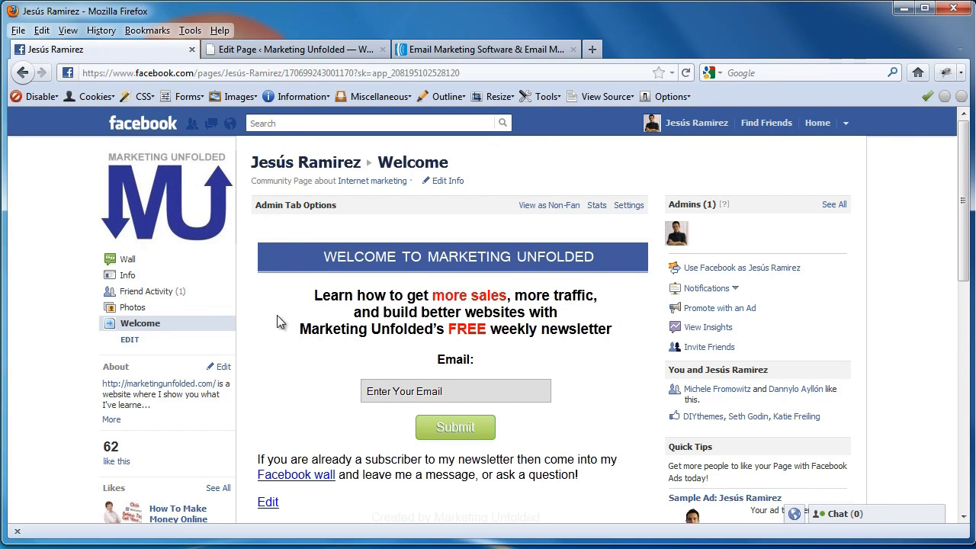
Step: Go to the Marketing Unfolded site's Autoresponders page and read its section on how to get an autoresponder
left_click(242, 54)
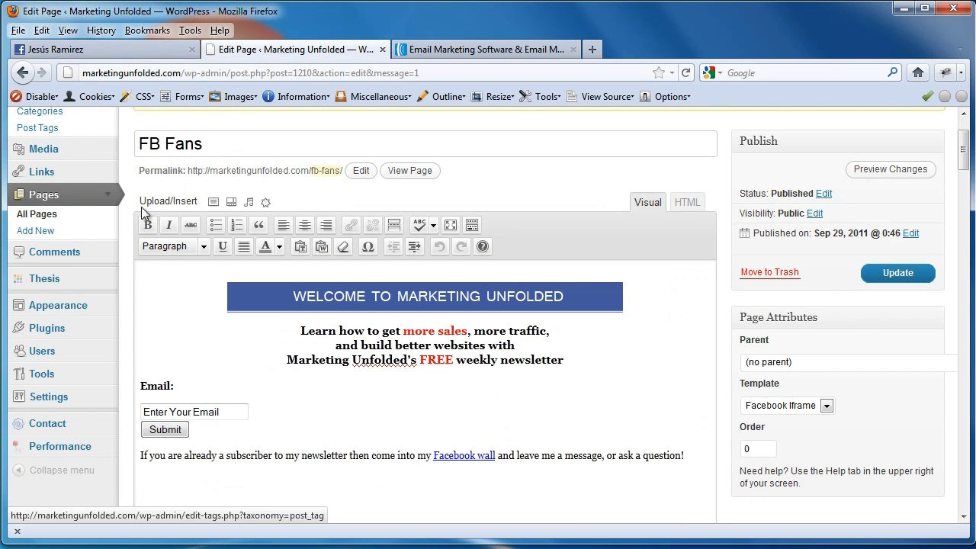
scroll(141, 207, "up", 2)
left_click(181, 126)
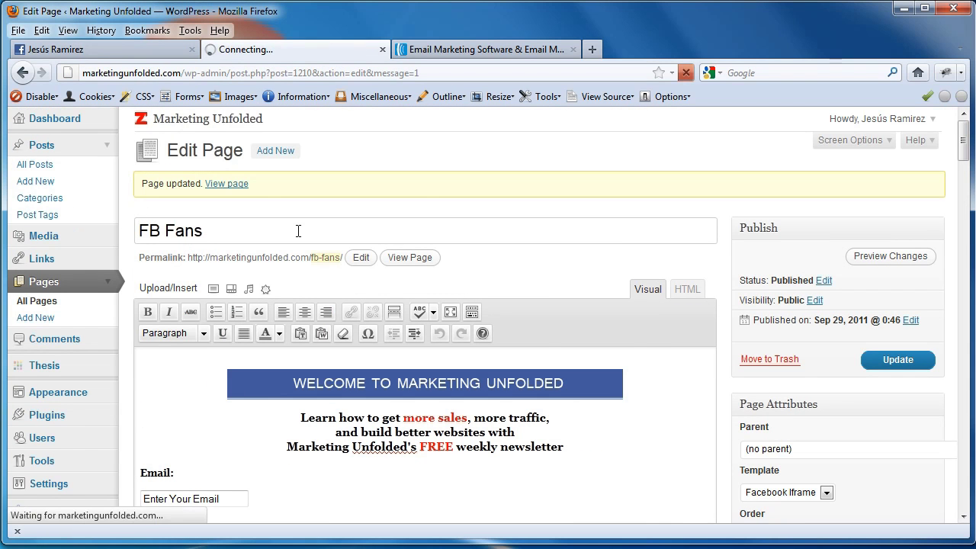
scroll(79, 259, "down", 10)
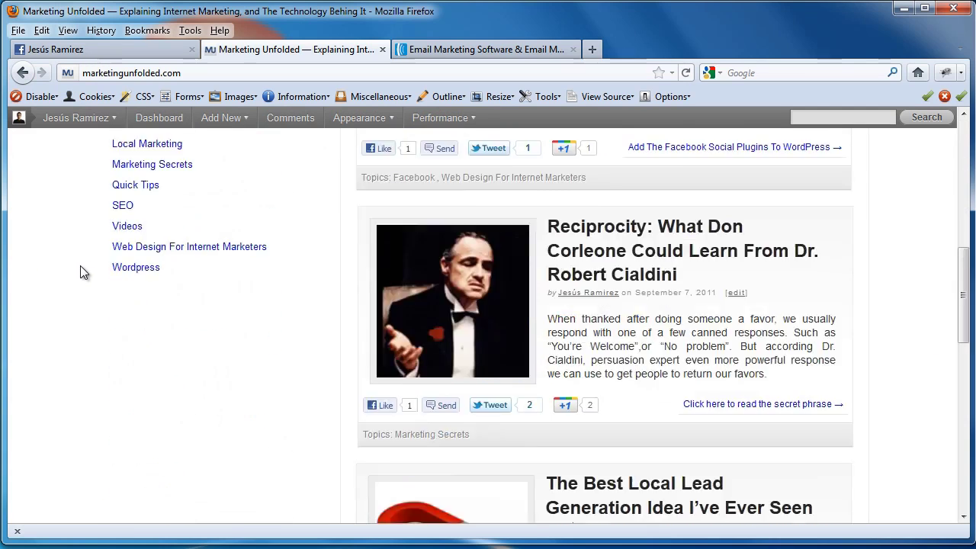
scroll(80, 270, "down", 10)
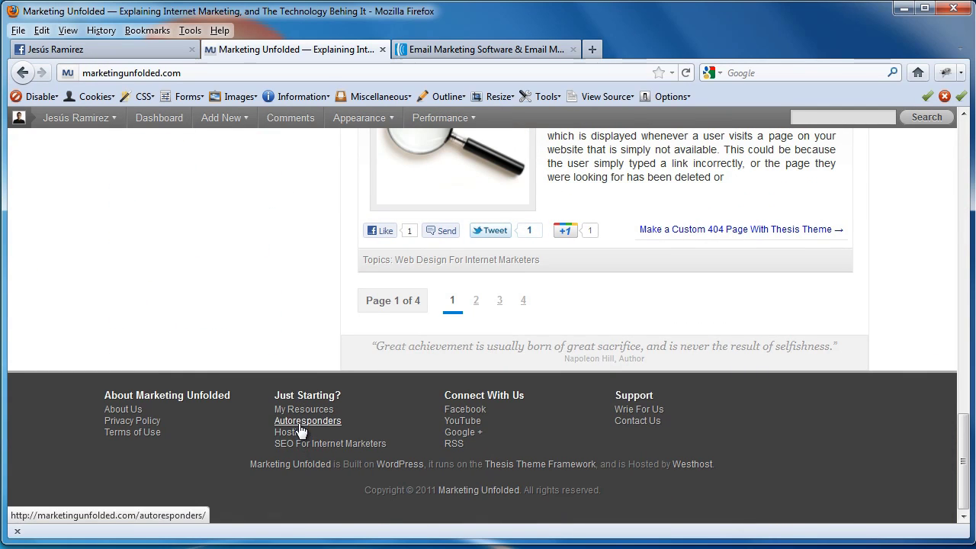
left_click(299, 423)
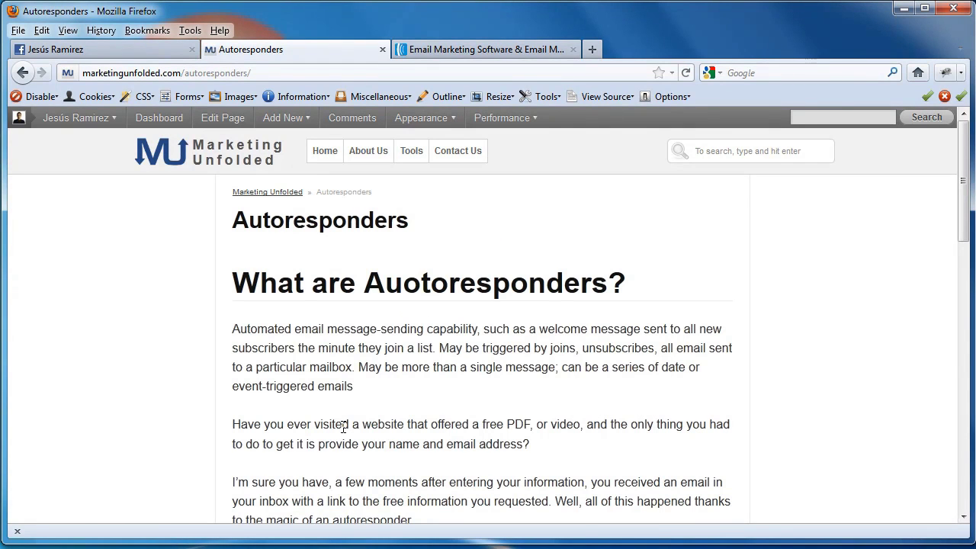
scroll(343, 427, "down", 12)
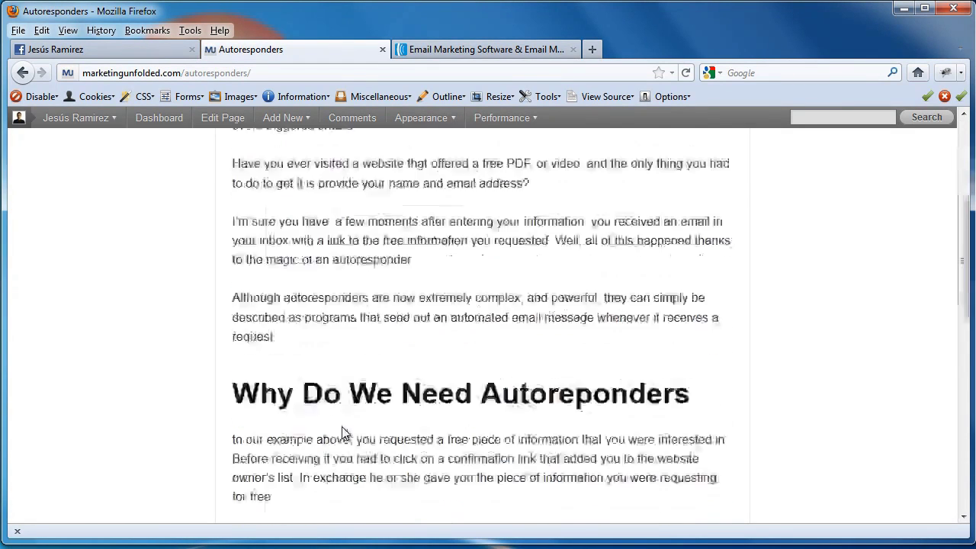
scroll(332, 436, "up", 2)
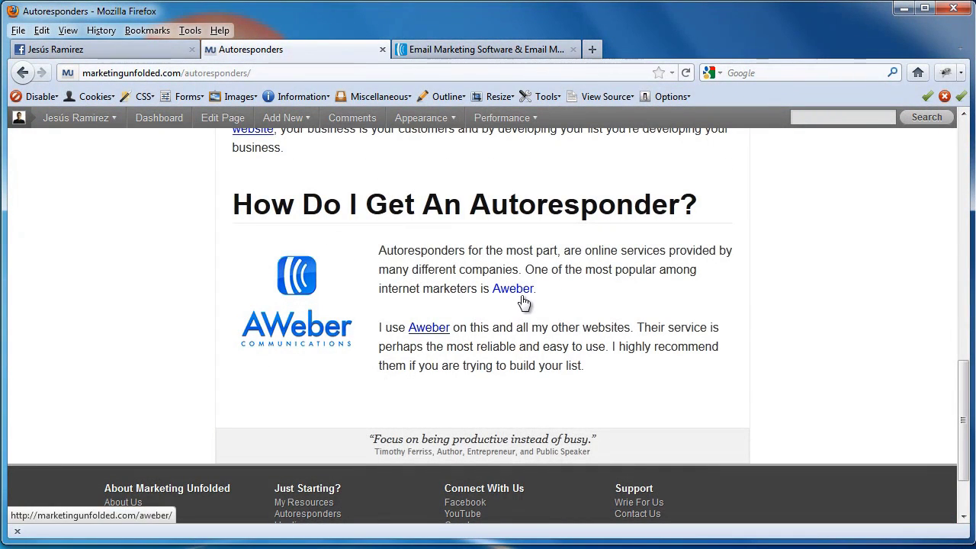
left_click(145, 55)
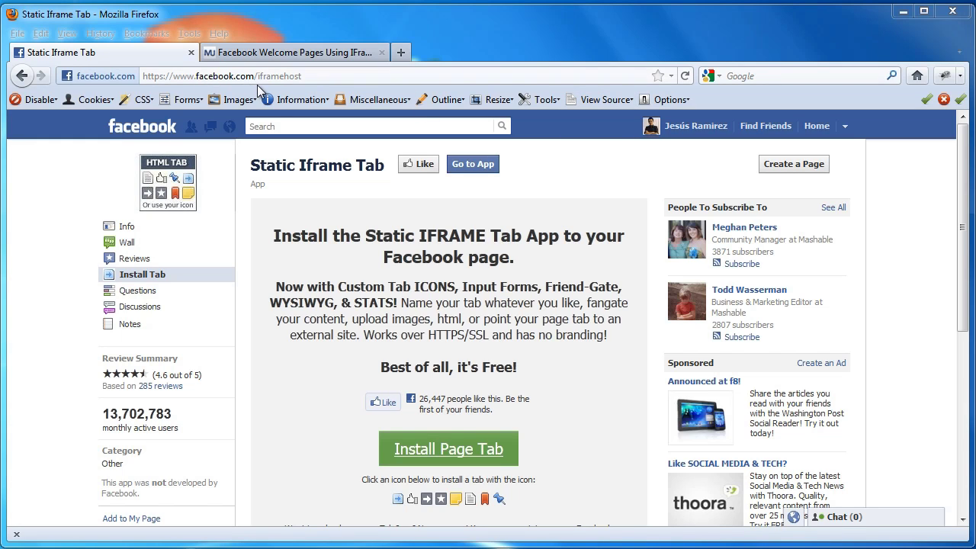
left_click_drag(302, 76, 151, 75)
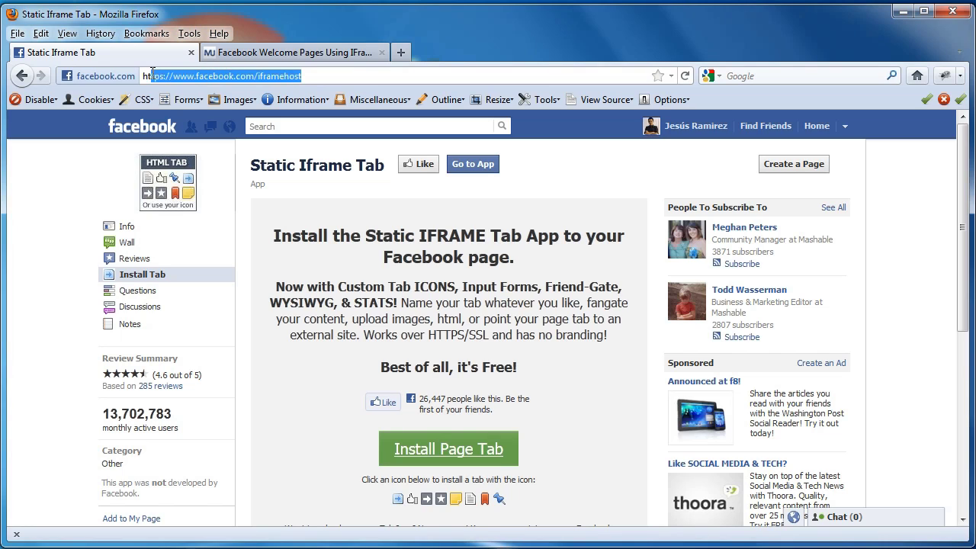
left_click(341, 246)
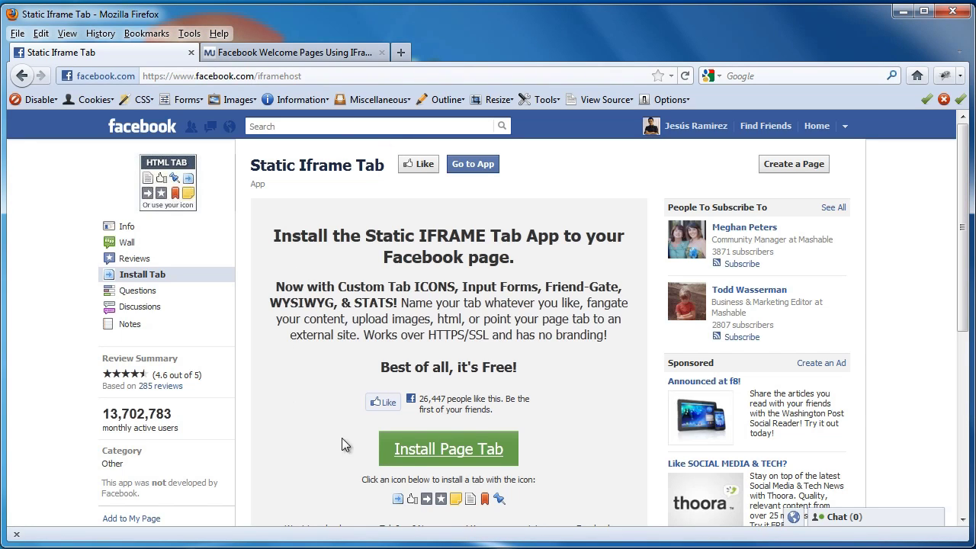
Step: Install the Static Iframe Tab app and add it to the site owner's Facebook page
left_click(410, 455)
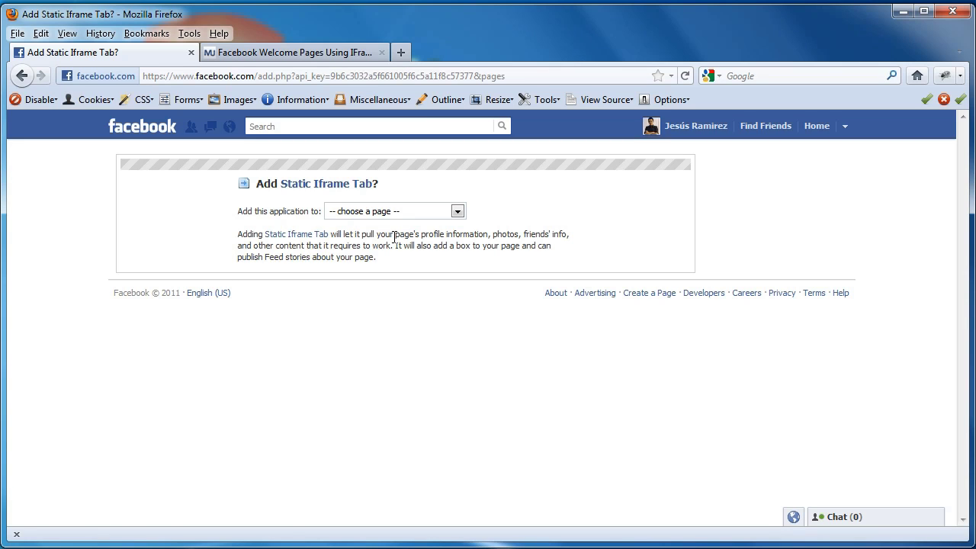
left_click(385, 216)
left_click(386, 237)
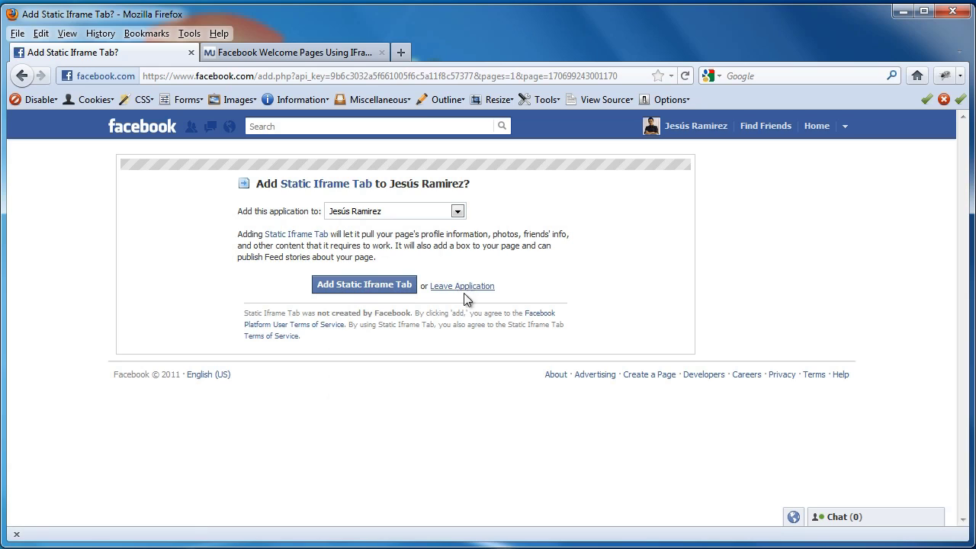
left_click(383, 293)
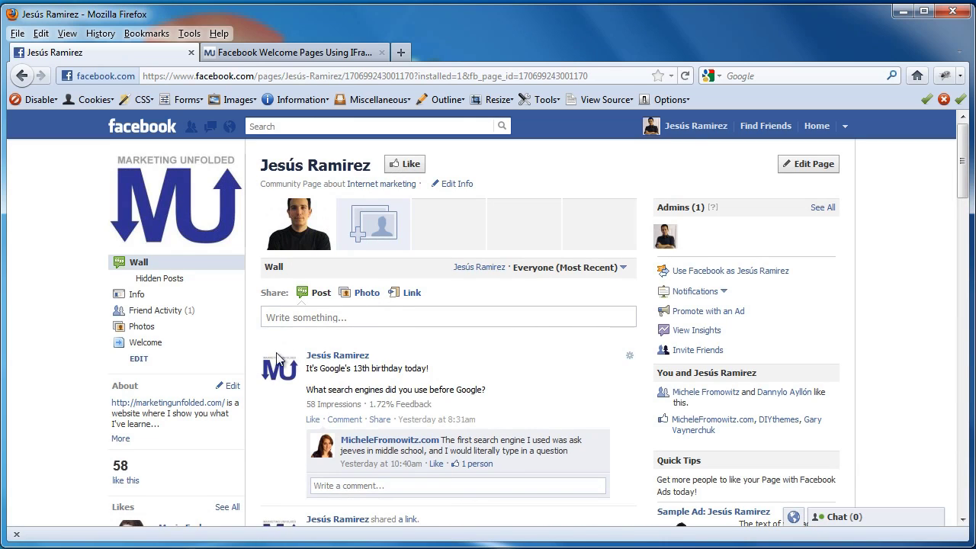
Step: Open the settings of the page's Welcome tab and review the HTML source boxes for the main and non-fan pages
left_click(145, 344)
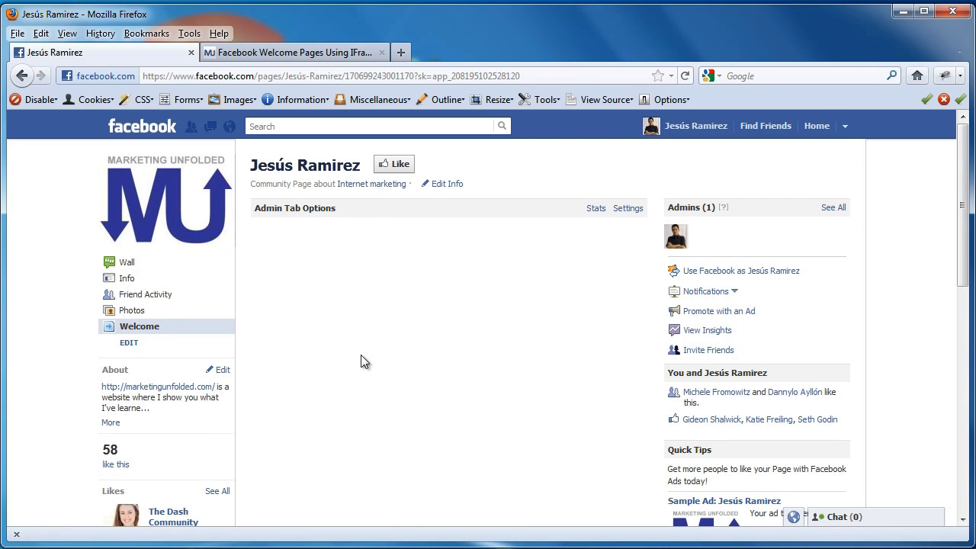
left_click(628, 216)
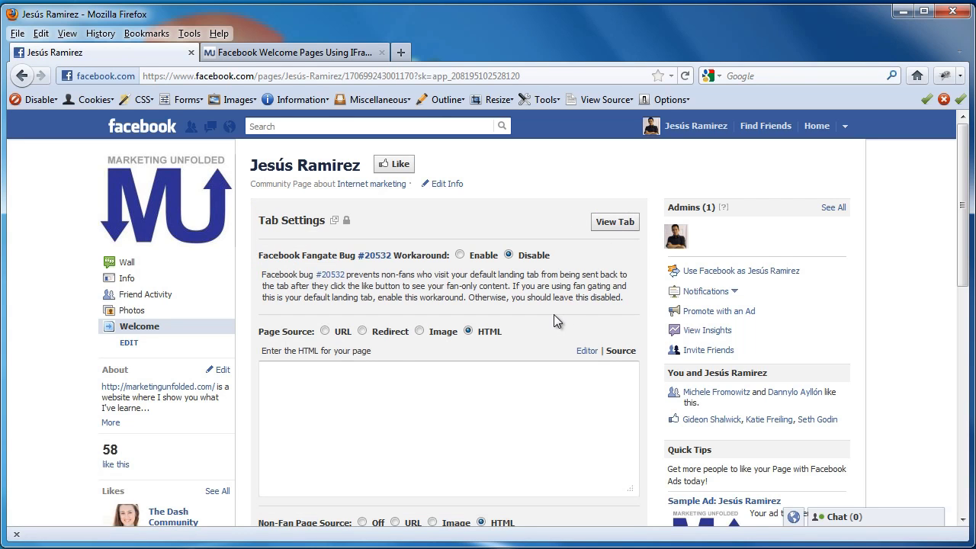
left_click(475, 374)
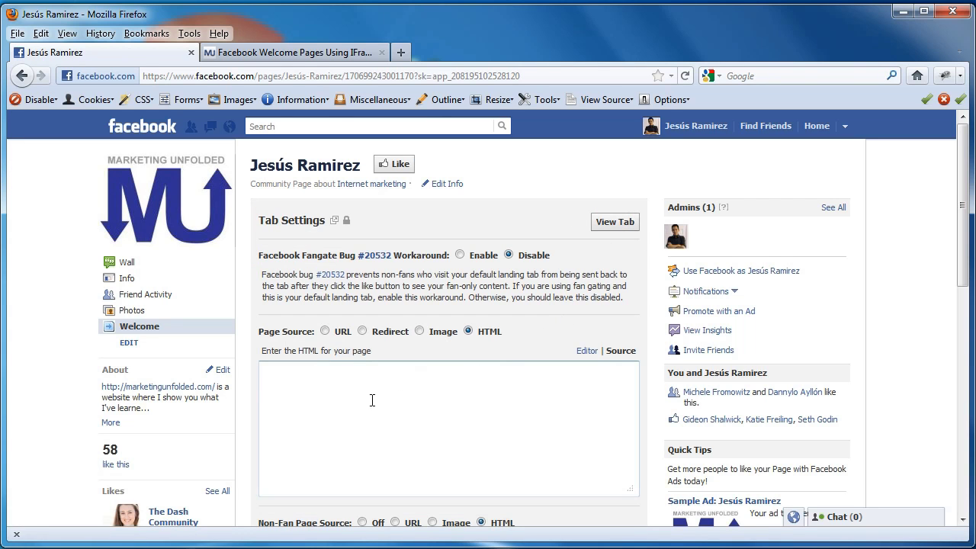
scroll(370, 398, "down", 4)
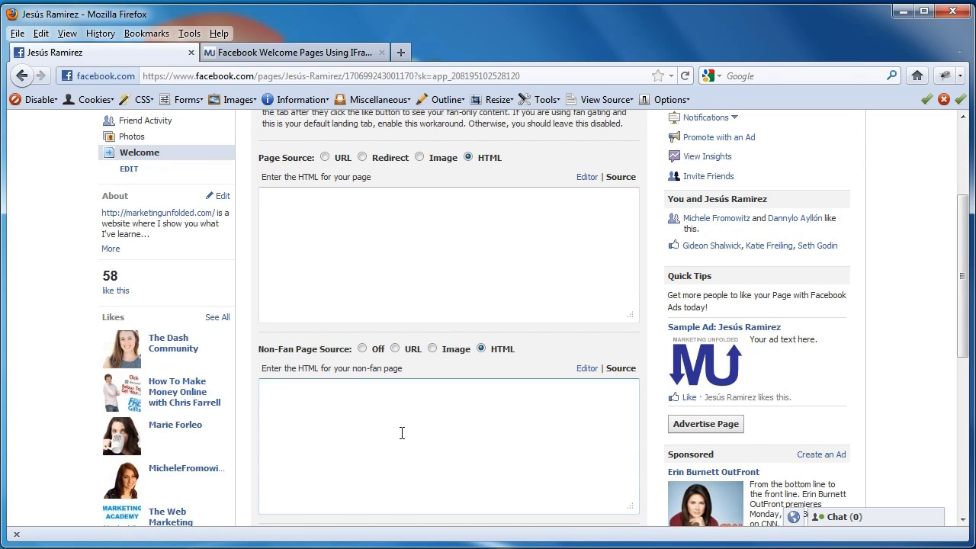
scroll(385, 450, "up", 2)
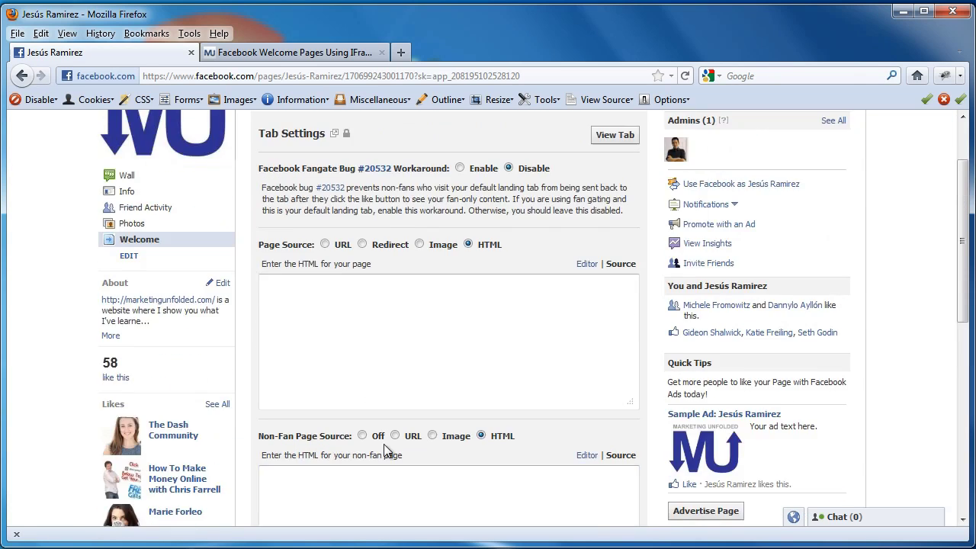
scroll(385, 451, "up", 2)
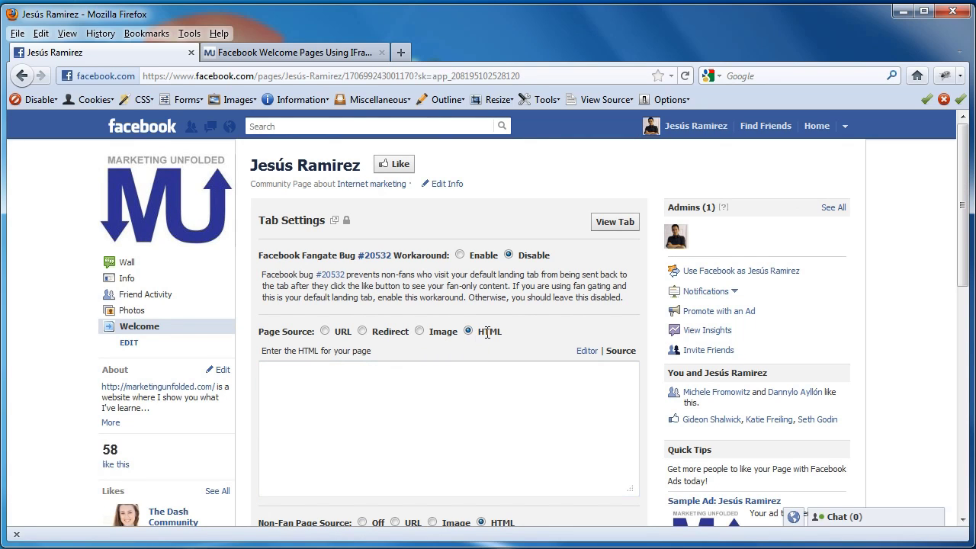
Step: Look through the HTML editor, Image and Redirect options for the main page, and set its Page Source to URL
left_click(587, 351)
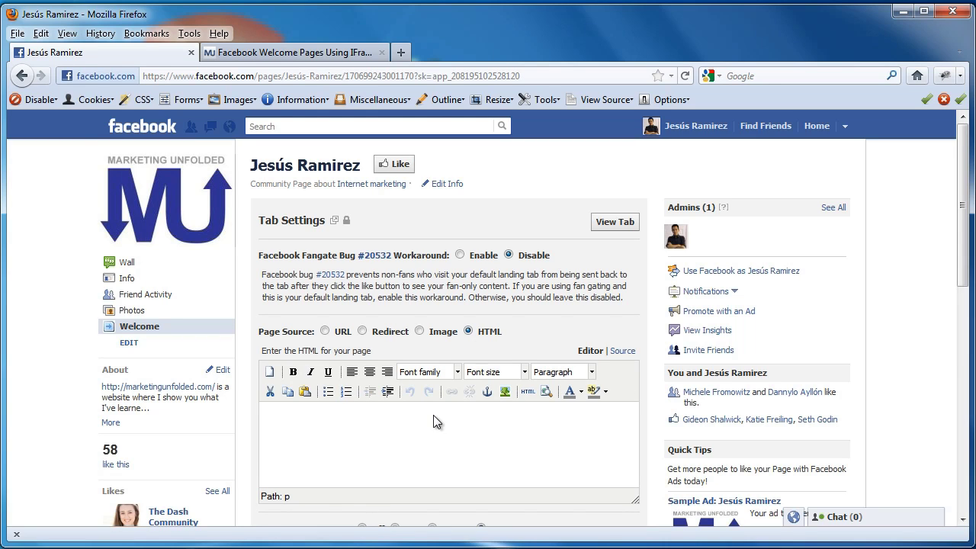
left_click(402, 439)
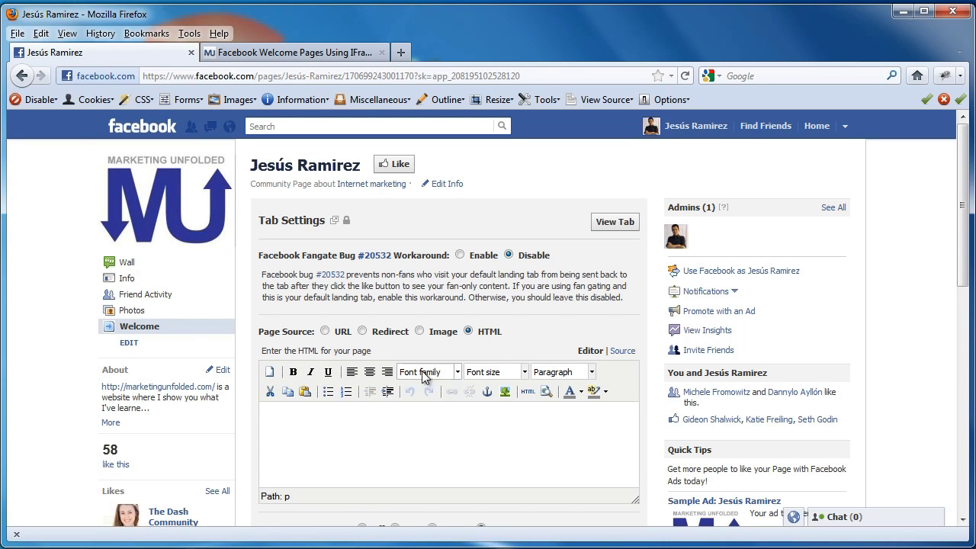
left_click(418, 331)
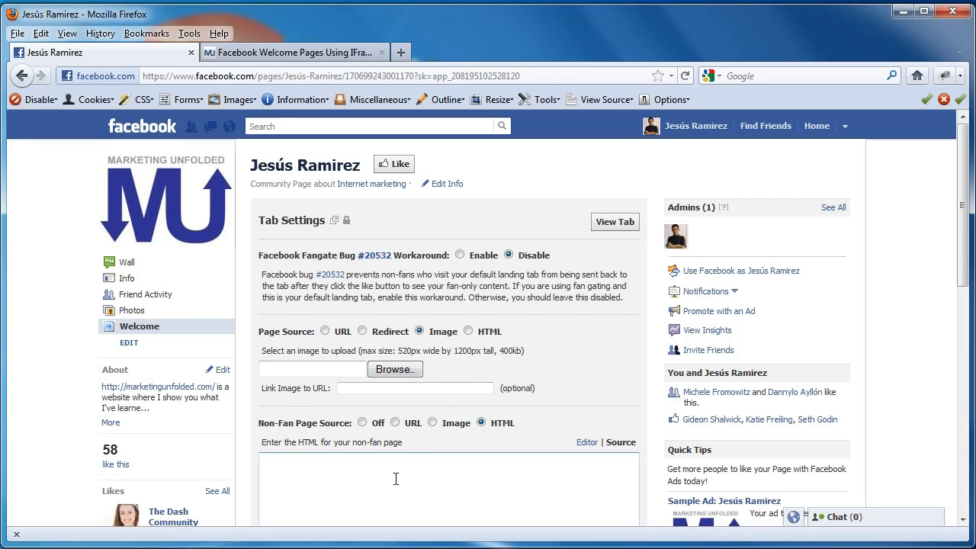
left_click(362, 330)
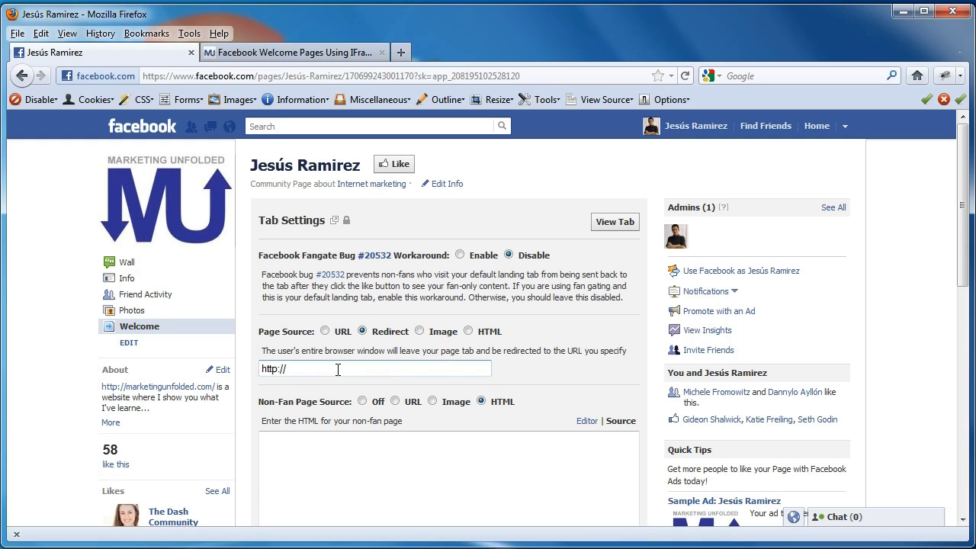
left_click(325, 331)
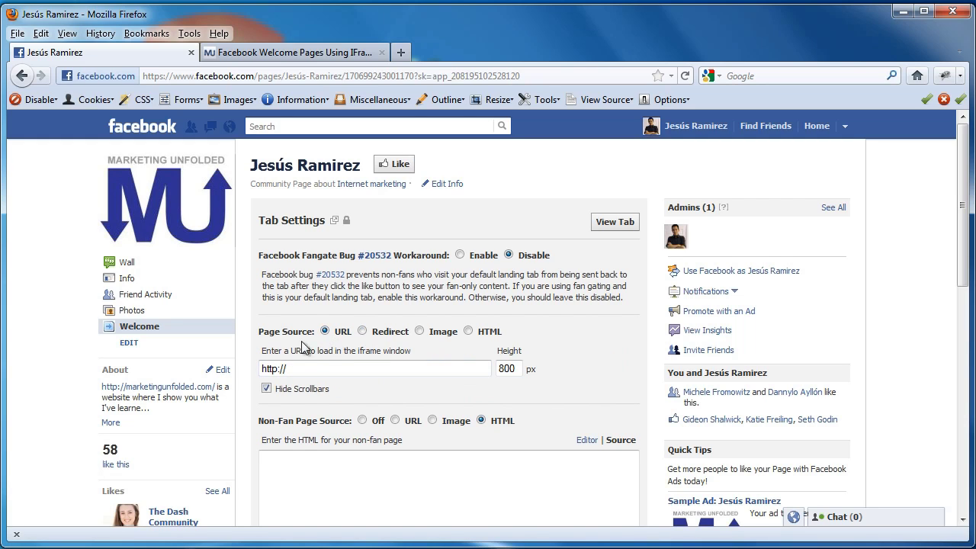
left_click(335, 371)
left_click(327, 328)
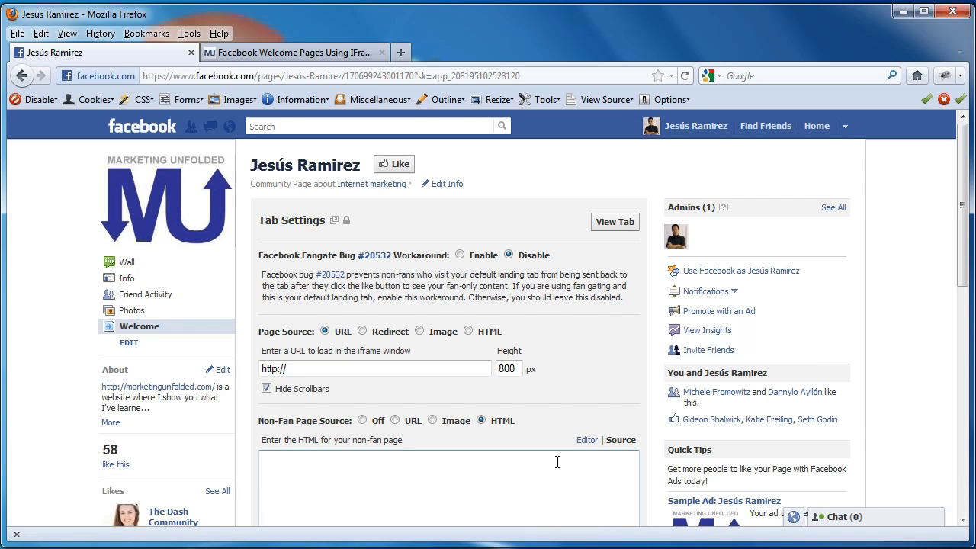
Step: Switch to the Marketing Unfolded WordPress site and create a new page titled "FB Fans" with the body text "Welcome Back"
left_click(359, 53)
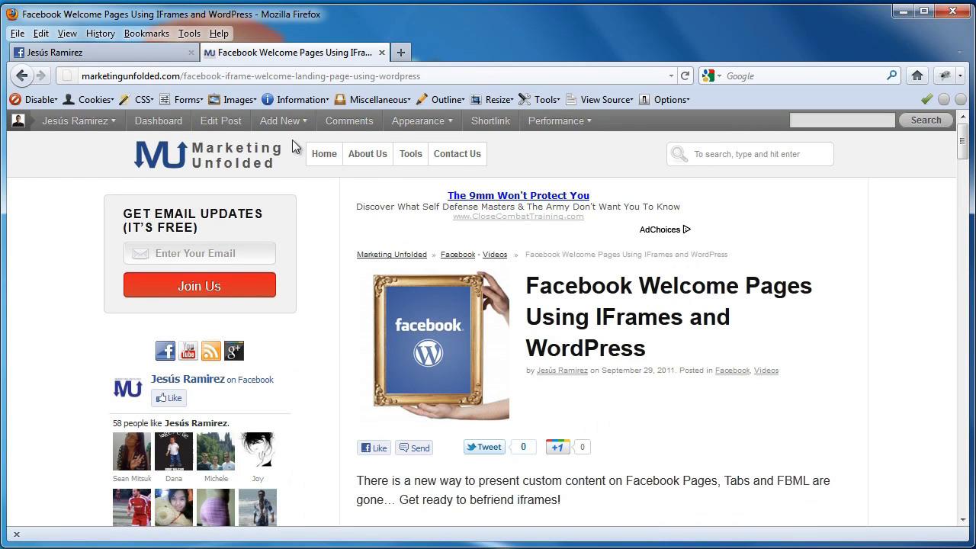
mouse_move(288, 122)
left_click(288, 166)
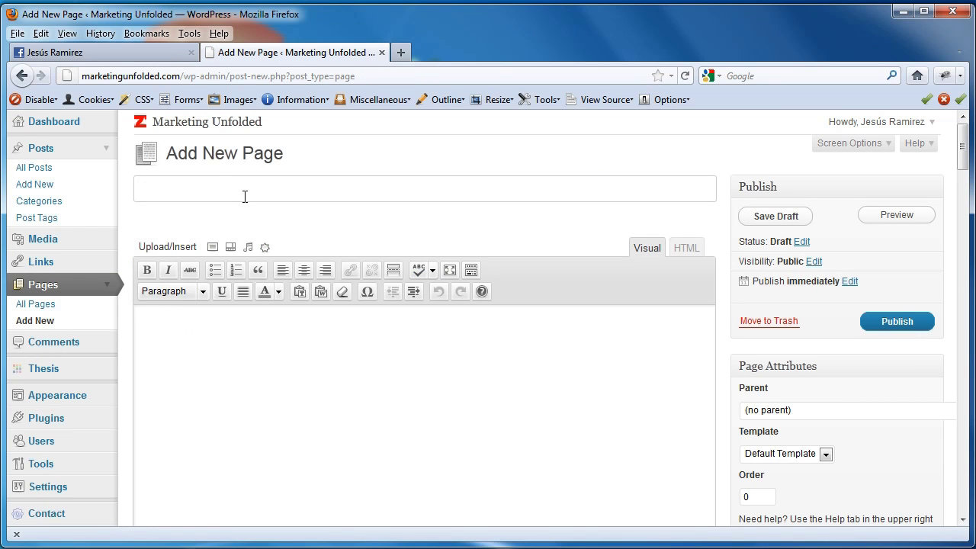
type("FB Fans")
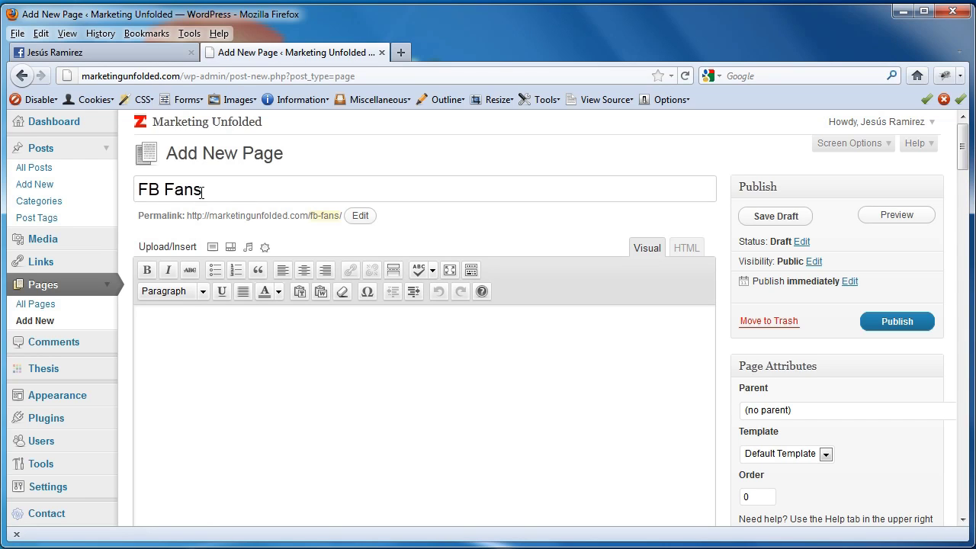
left_click(204, 342)
type("Welcome Back")
Step: Check which templates are available in the FB Fans page's attributes, leaving the template on Default Template
scroll(779, 374, "down", 2)
left_click(785, 368)
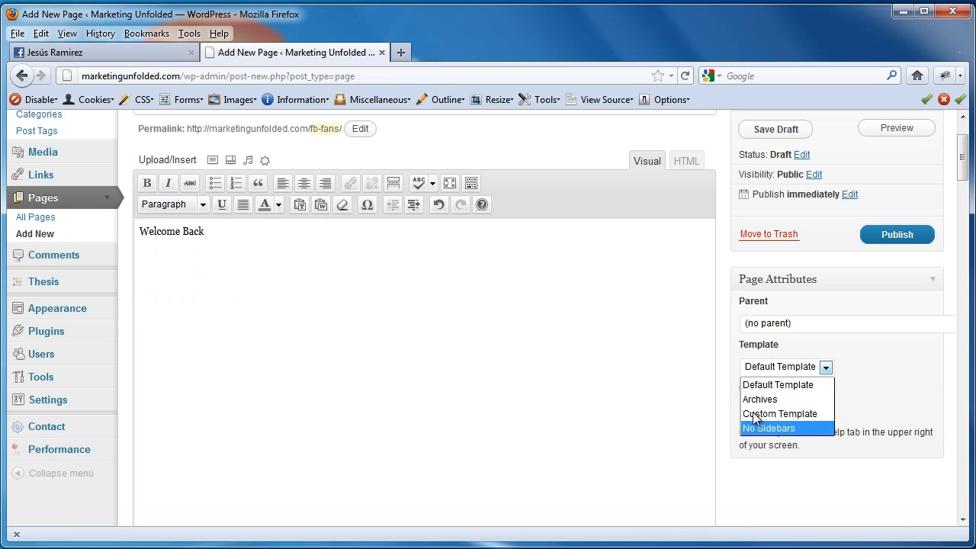
left_click(655, 331)
scroll(646, 349, "up", 2)
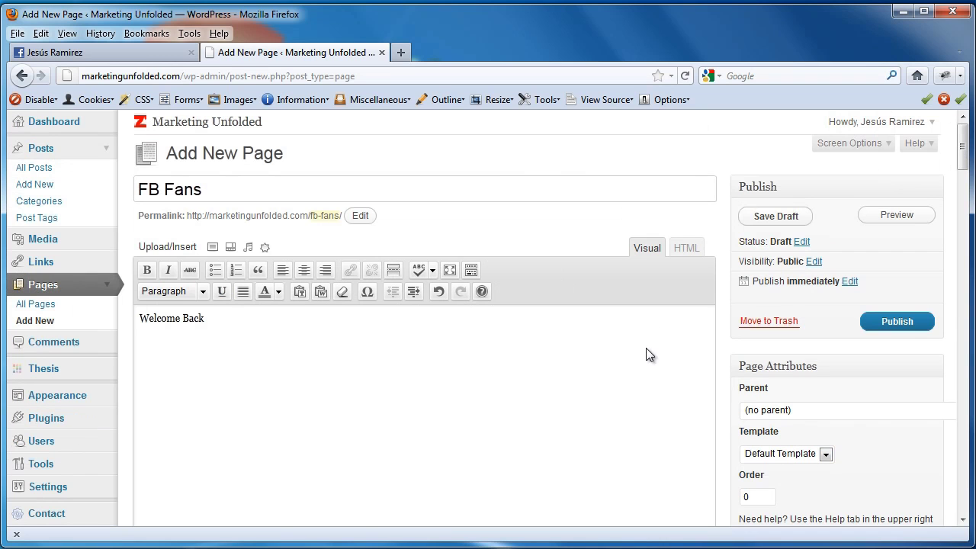
Step: Save the FB Fans page as a draft and open its preview
left_click(762, 217)
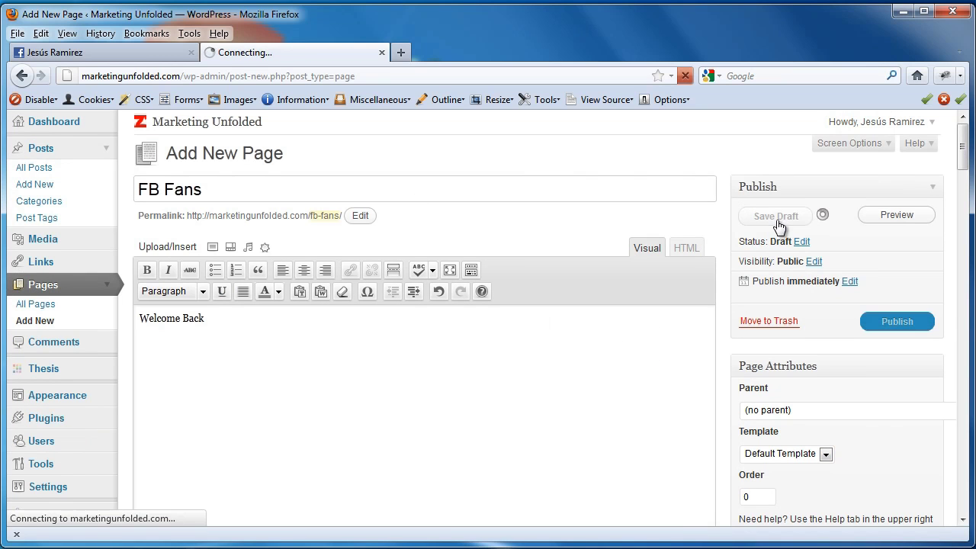
left_click(884, 226)
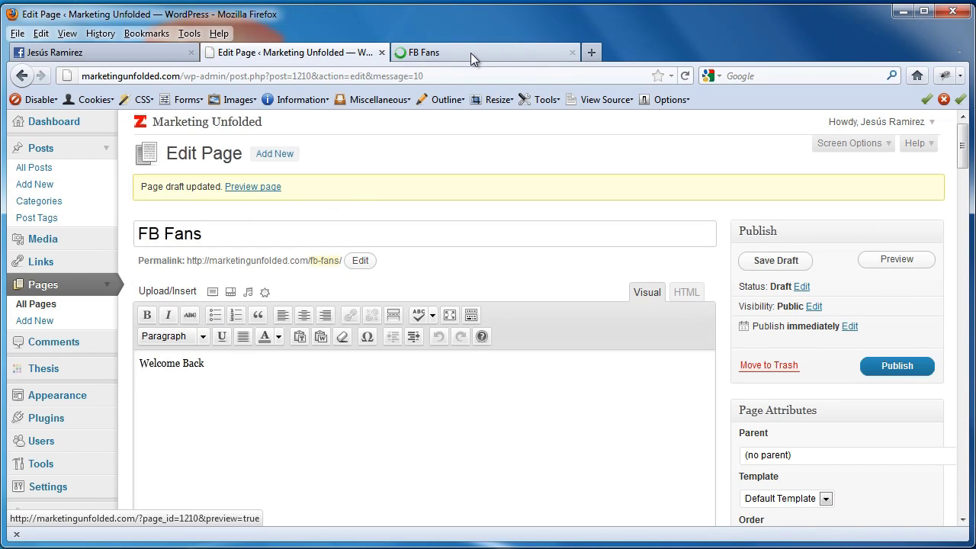
left_click(469, 52)
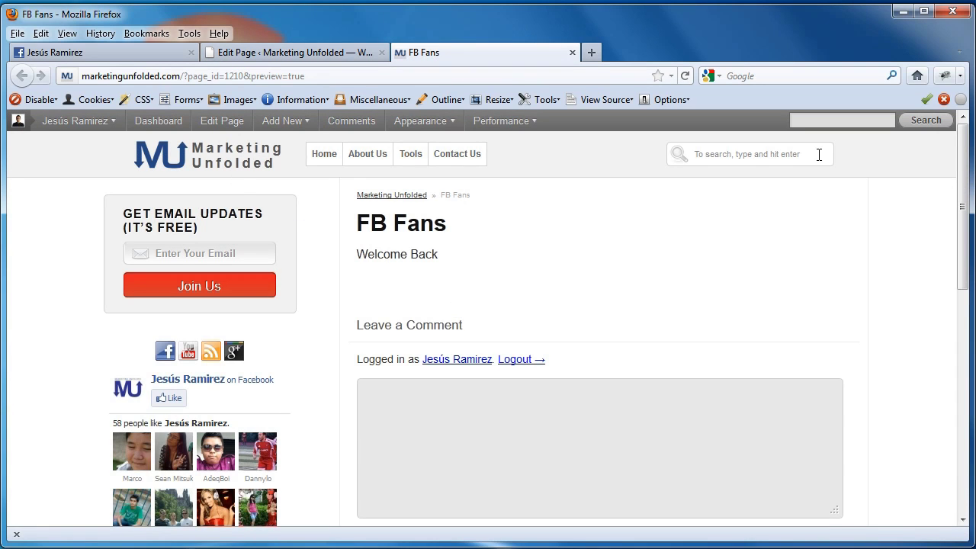
Step: Examine the FB Fans preview for the sidebar, comment form and footer around the "Welcome Back" text
scroll(279, 407, "down", 15)
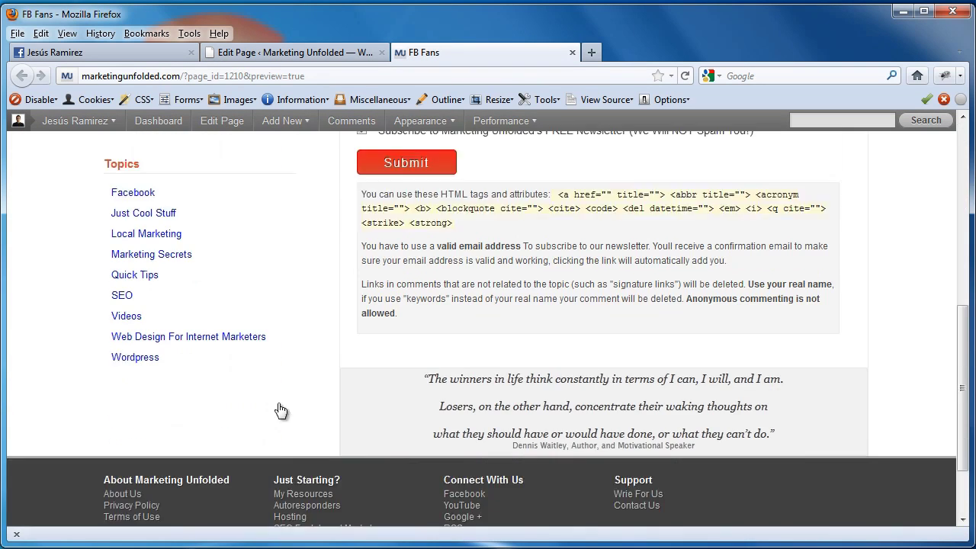
scroll(842, 387, "up", 6)
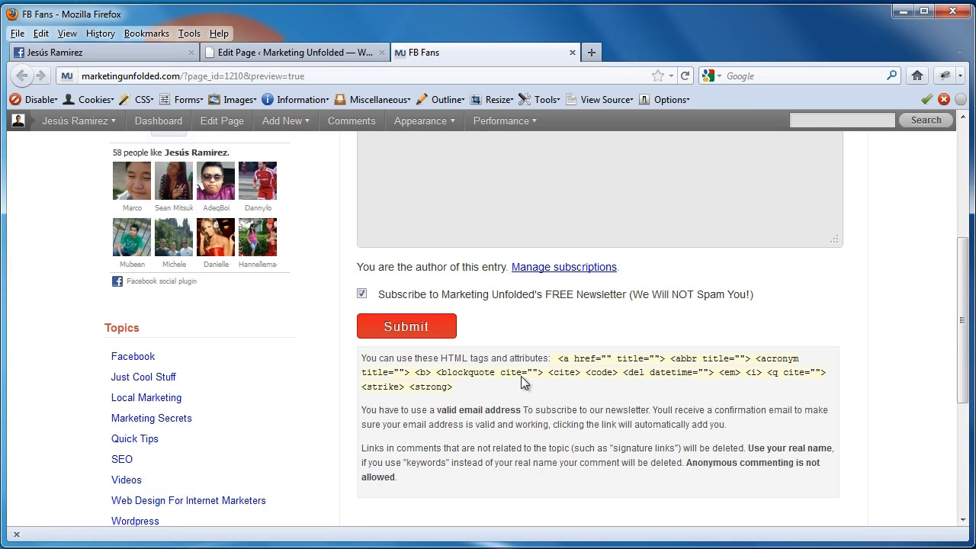
scroll(584, 346, "up", 6)
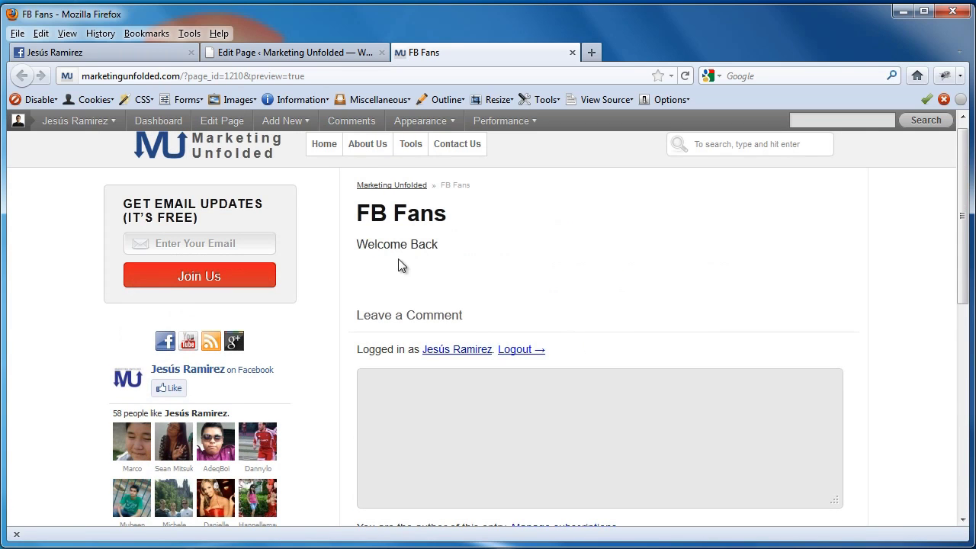
left_click_drag(358, 244, 447, 270)
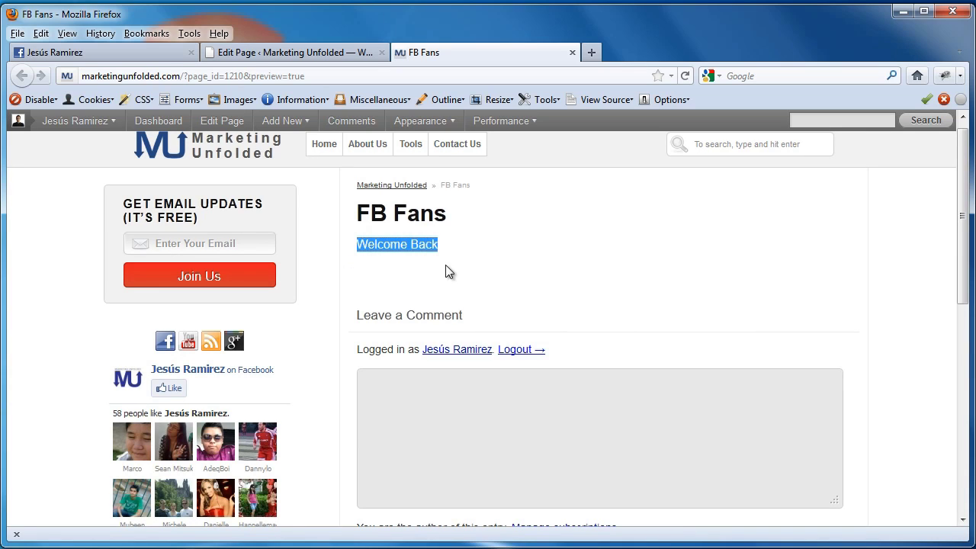
left_click(548, 263)
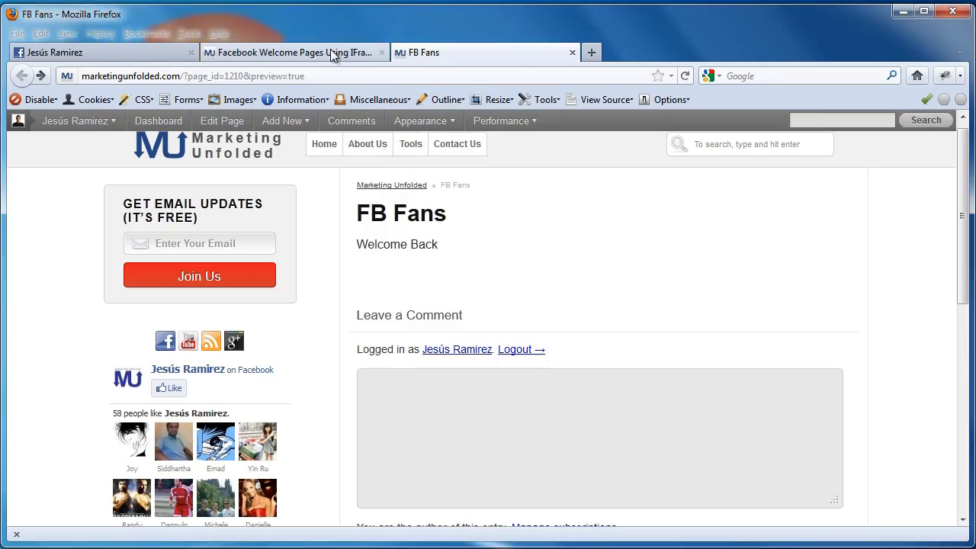
Step: Go to the "Install The WordPress Page Template File" section of the Facebook Welcome Pages article and download the PHP file
left_click(330, 48)
scroll(435, 254, "down", 13)
scroll(439, 252, "up", 7)
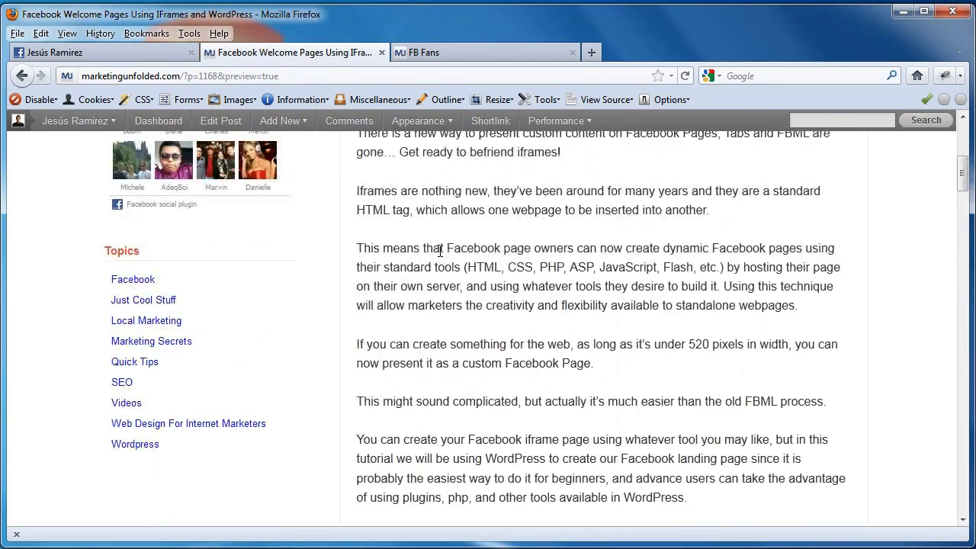
scroll(440, 250, "down", 5)
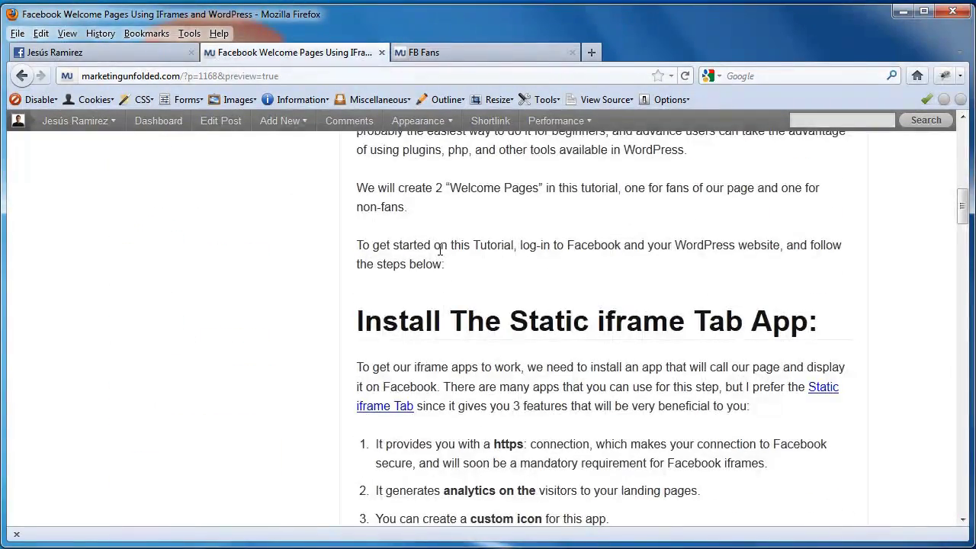
scroll(440, 252, "up", 10)
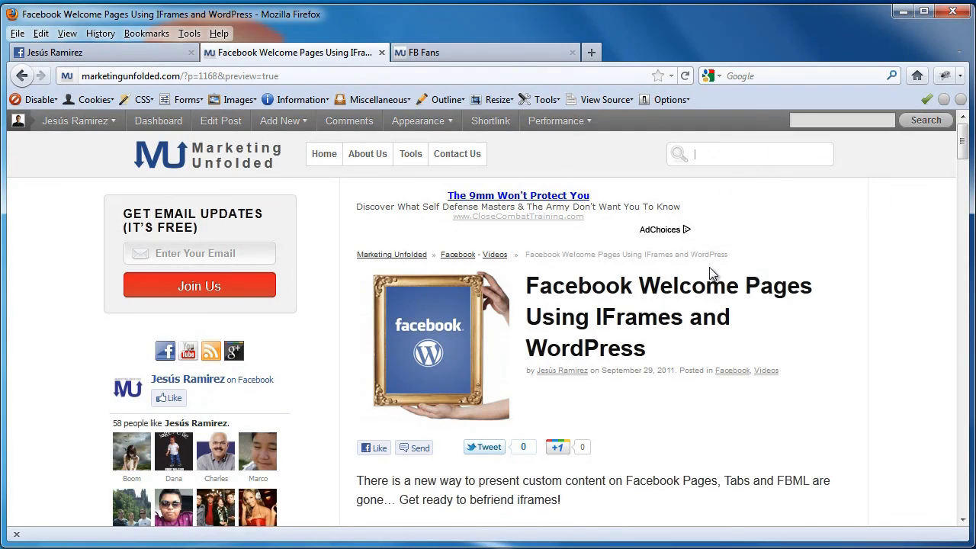
scroll(709, 270, "down", 5)
scroll(708, 268, "down", 20)
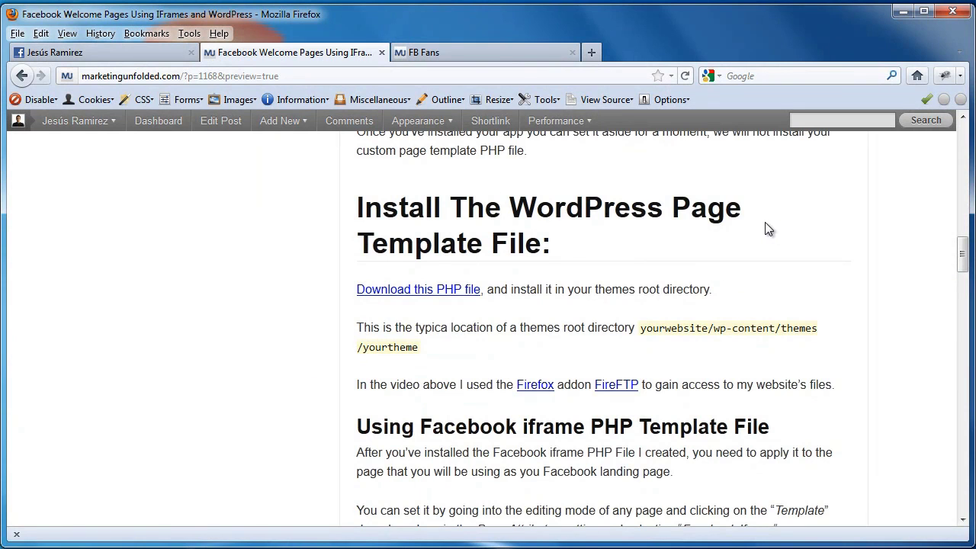
left_click(438, 292)
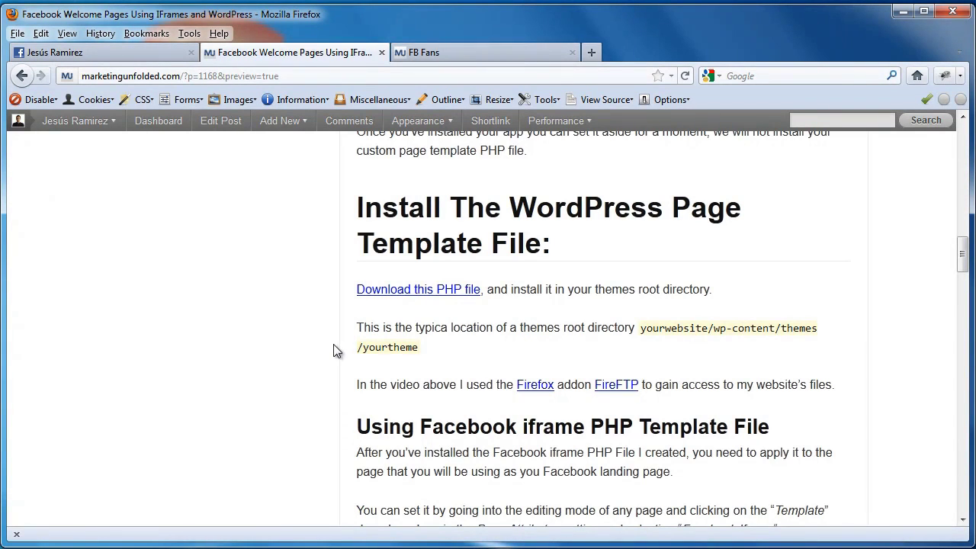
Step: Open the FireFTP add-on in the browser
left_click(188, 33)
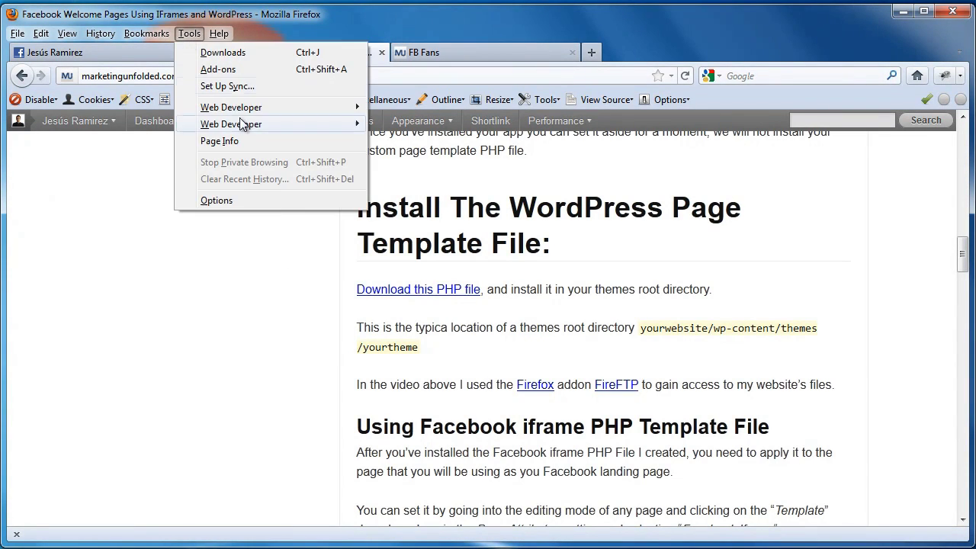
mouse_move(240, 124)
left_click(399, 125)
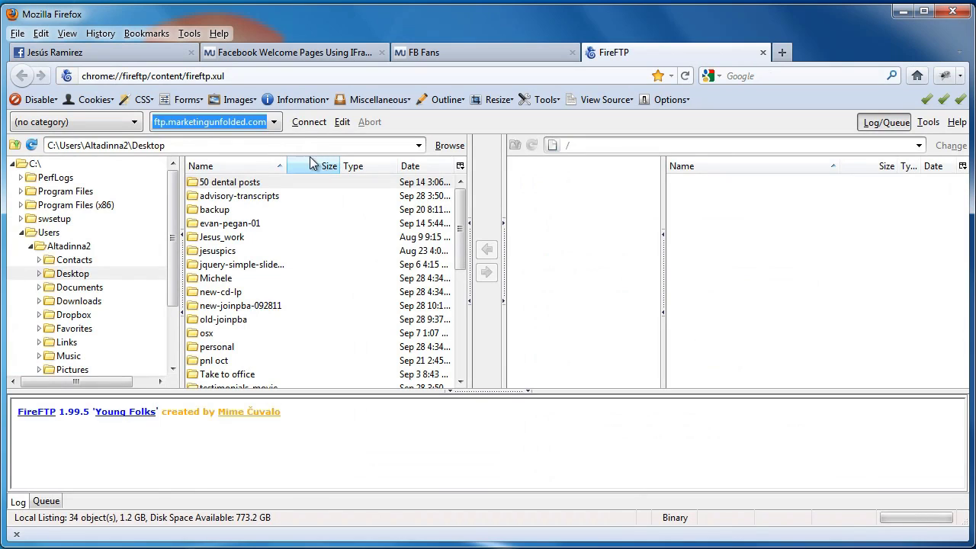
Step: Connect to ftp.marketingunfolded.com and open the remote folder /public_html/wp-content/themes/thesis_18
left_click(301, 124)
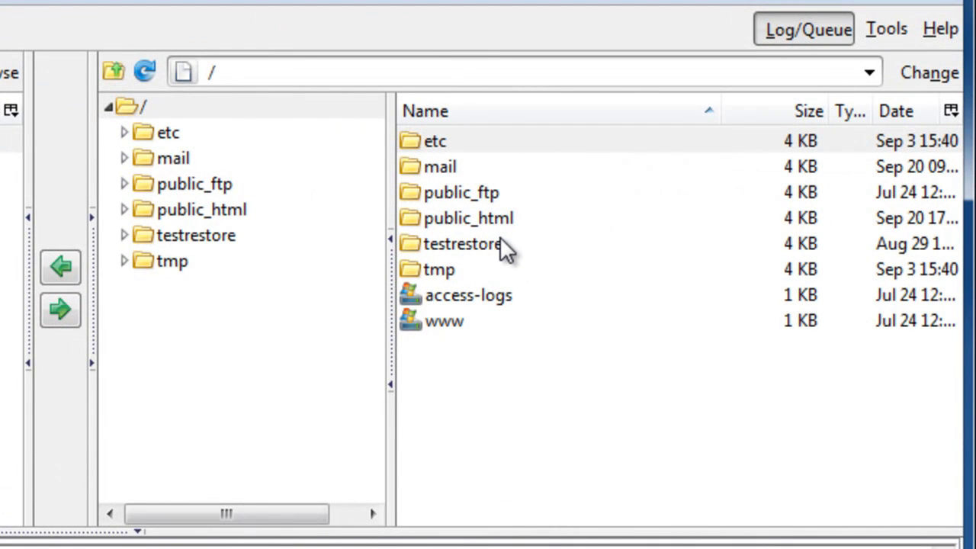
double_click(450, 221)
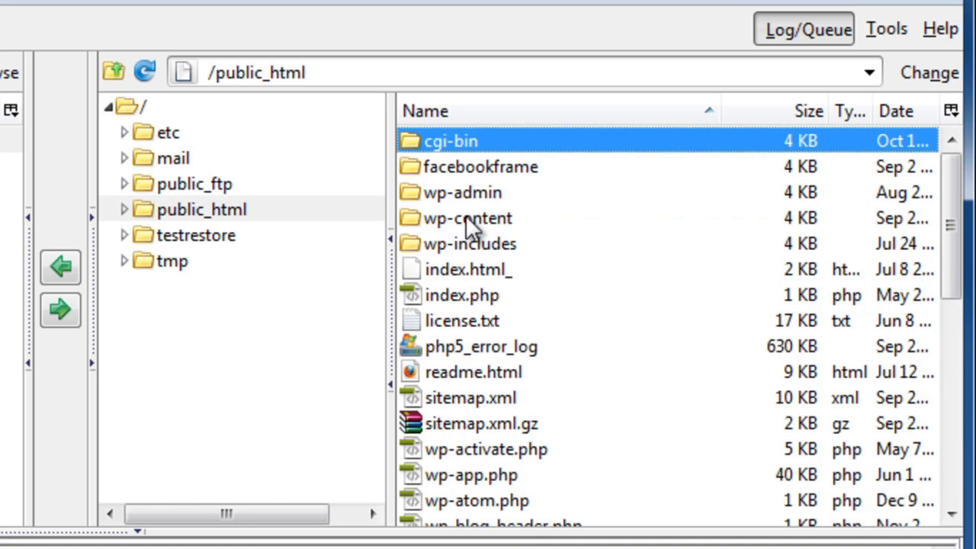
double_click(454, 220)
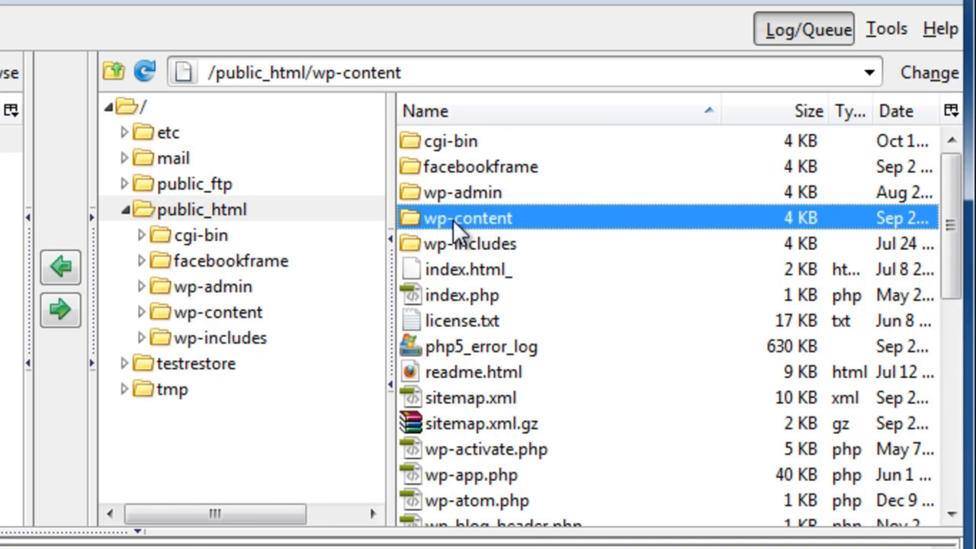
double_click(459, 193)
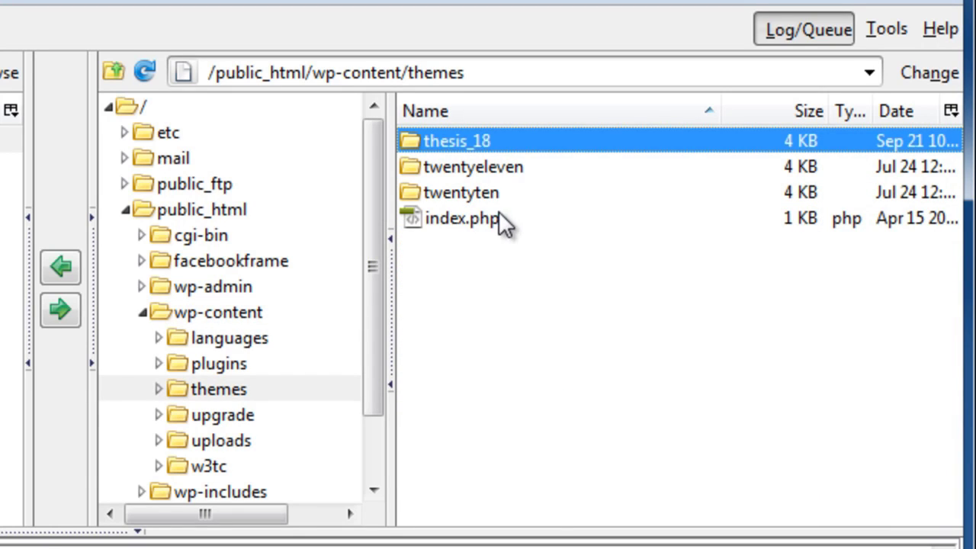
double_click(454, 143)
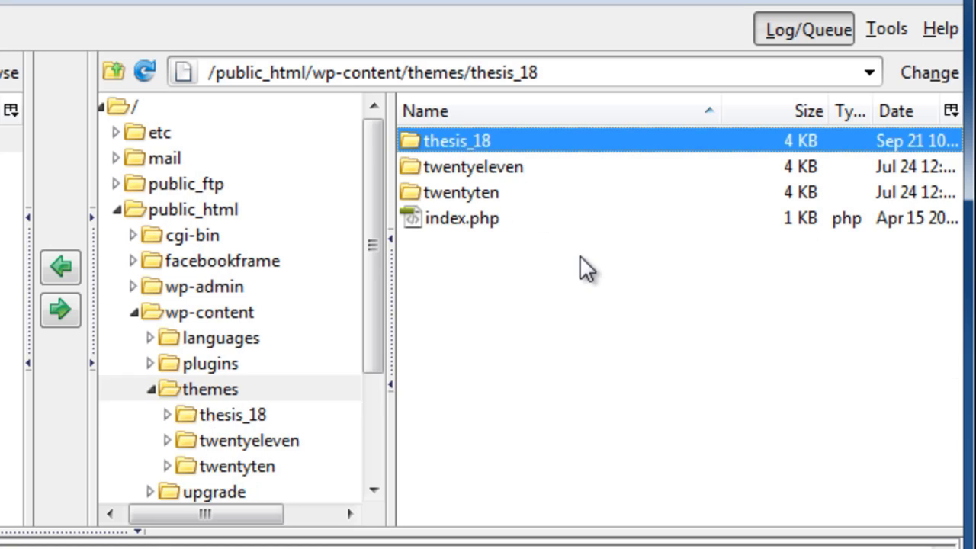
Step: Upload facebook-iframe.php into the thesis_18 theme folder and close FireFTP
left_click(11, 140)
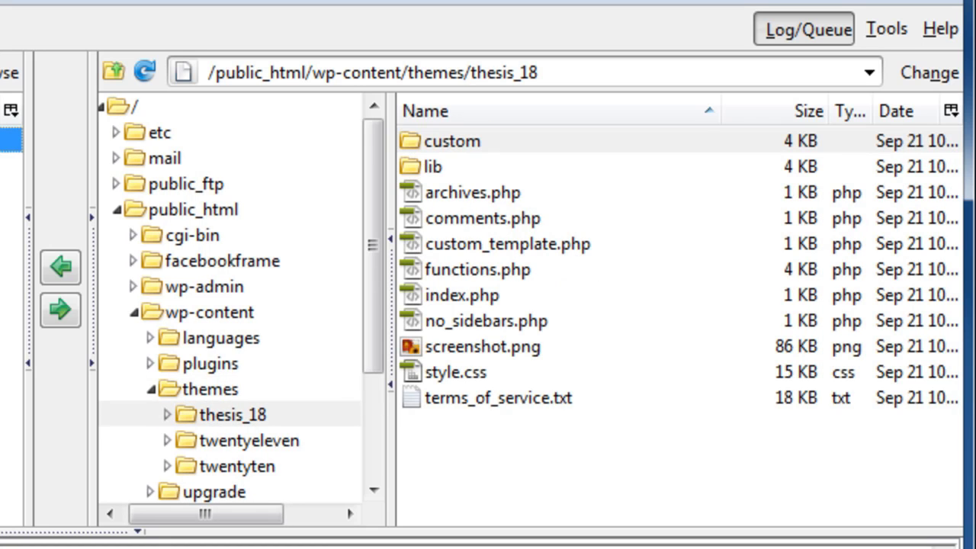
left_click(62, 324)
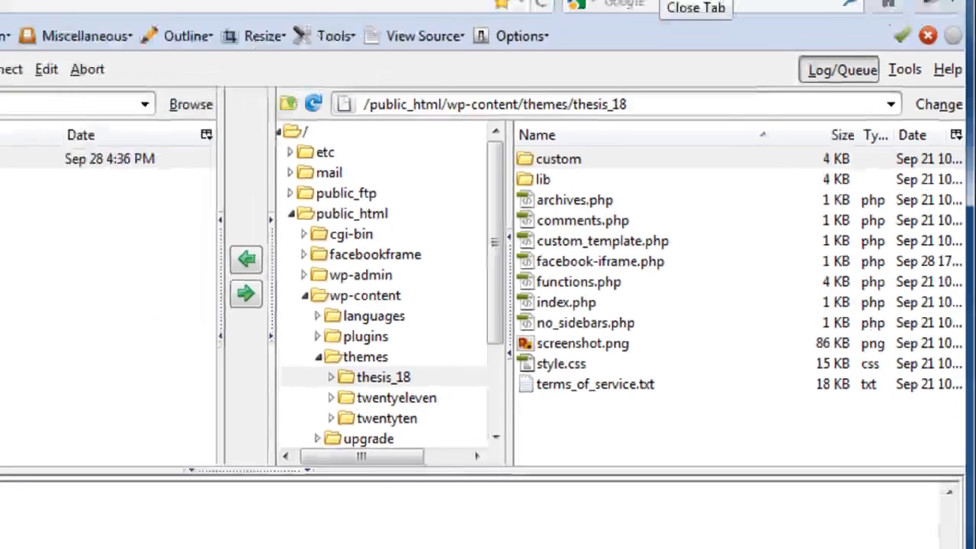
left_click(765, 61)
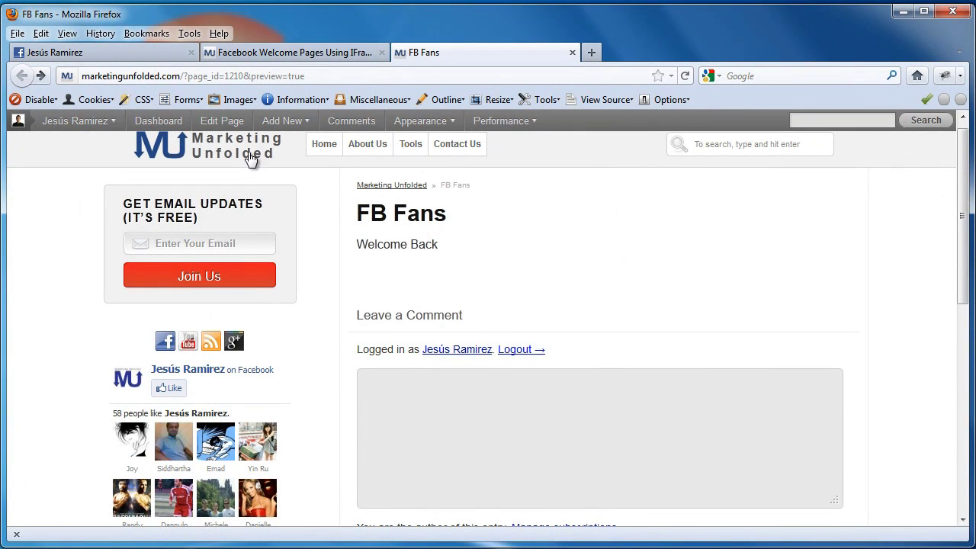
Step: Edit the FB Fans page, set its template to Facebook Iframe and save the draft
left_click(226, 125)
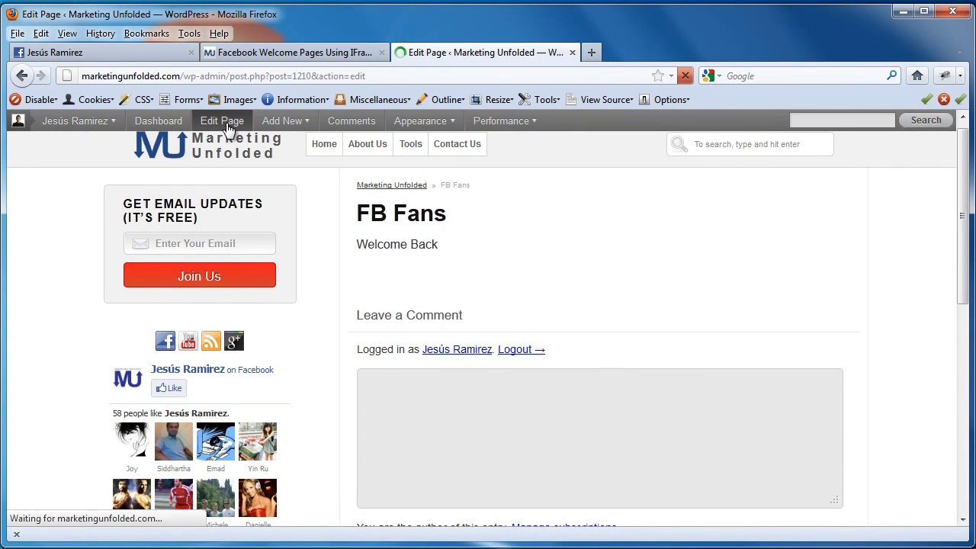
scroll(721, 298, "down", 2)
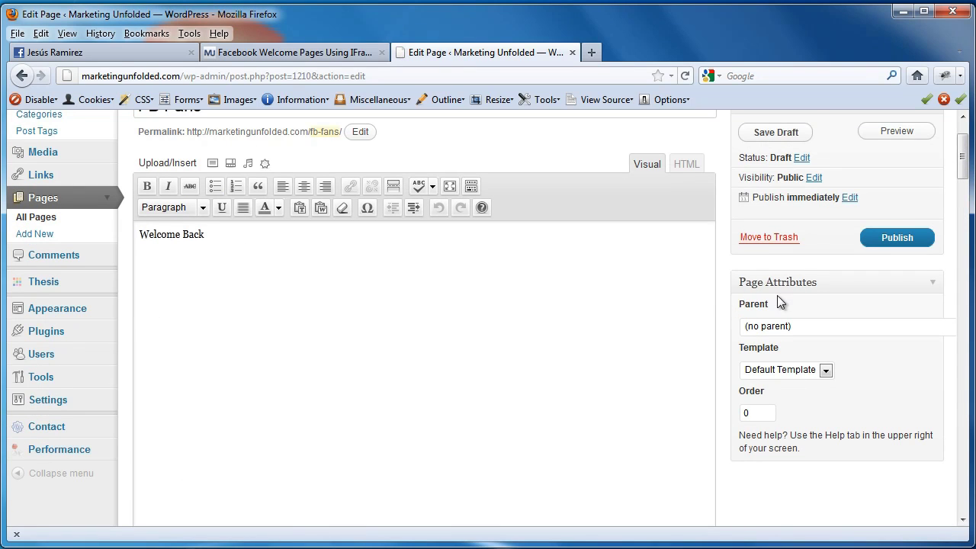
left_click(796, 372)
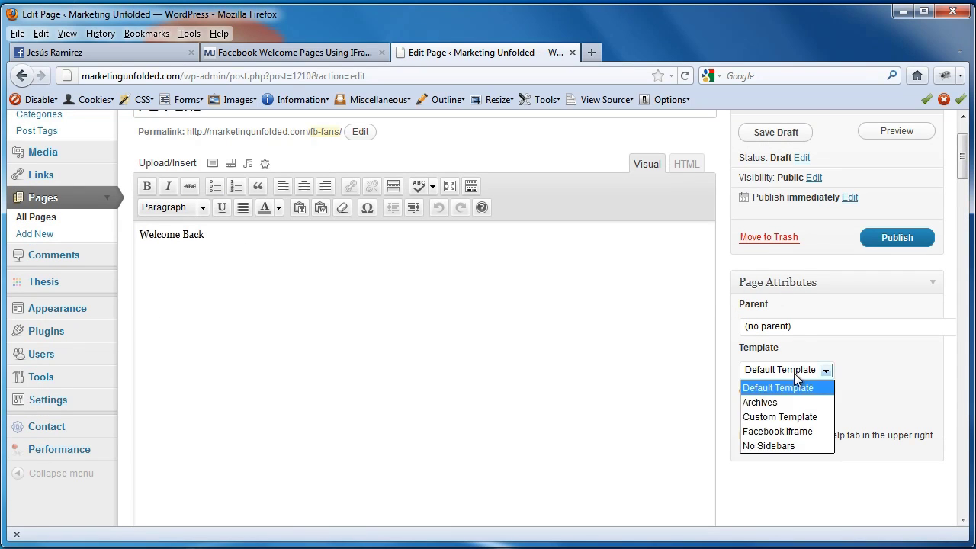
left_click(803, 434)
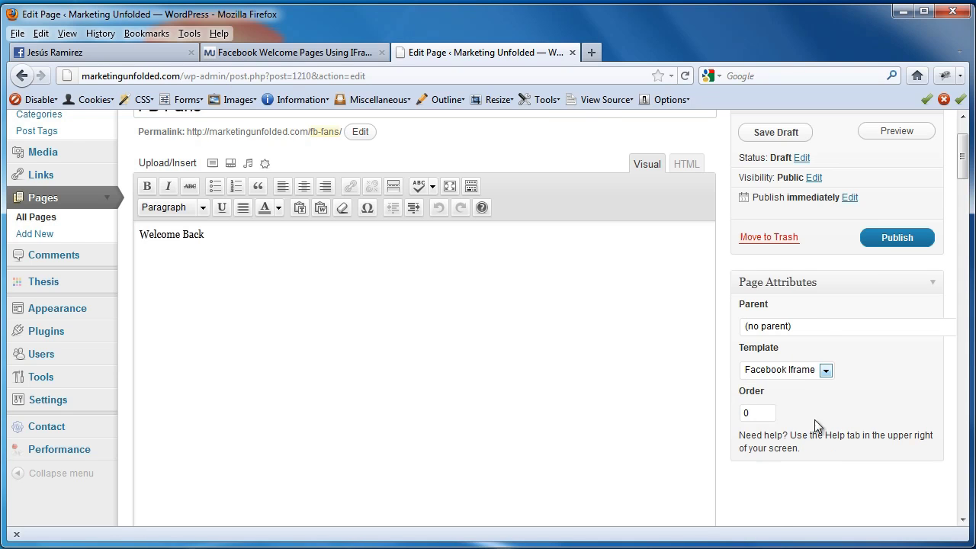
scroll(824, 341, "up", 2)
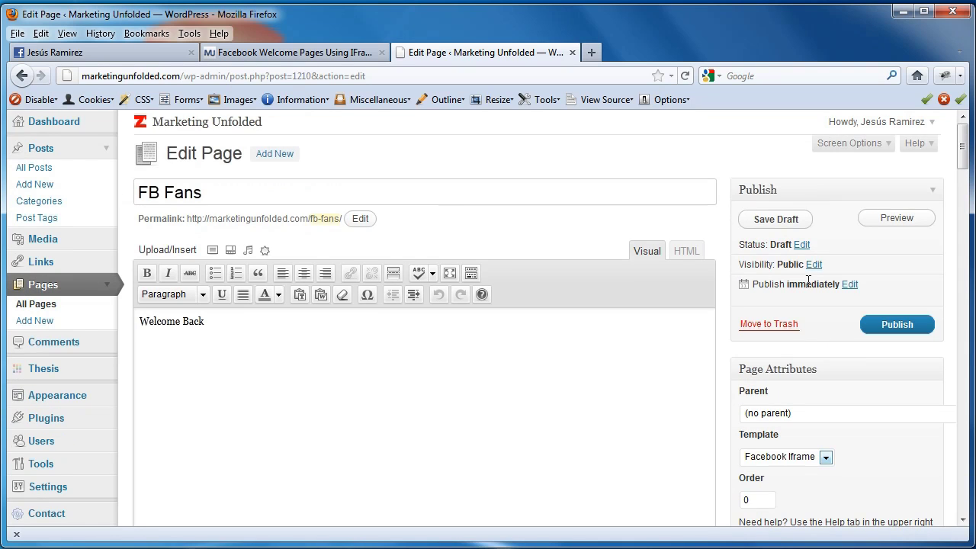
left_click(776, 223)
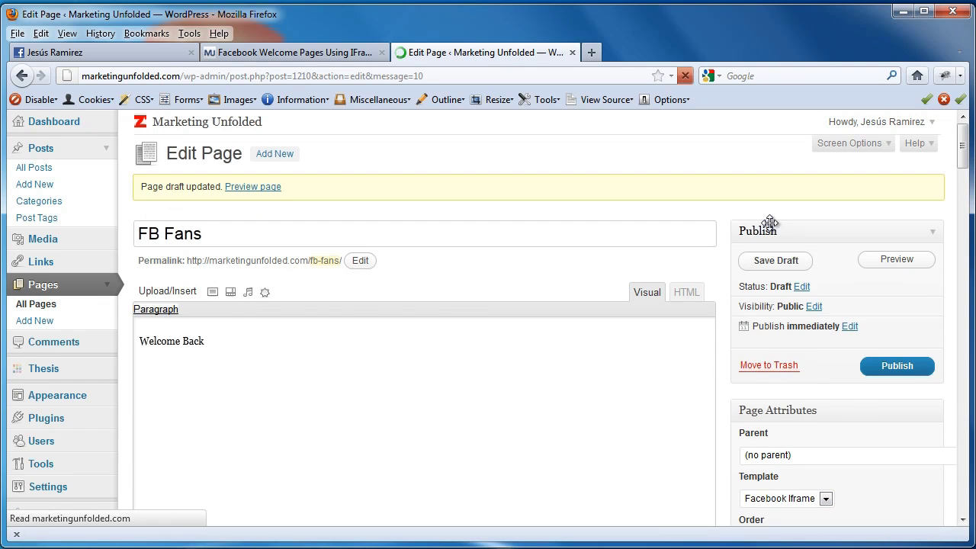
Step: Preview the FB Fans page and check how the "Welcome Back" text looks with the new template
left_click(889, 268)
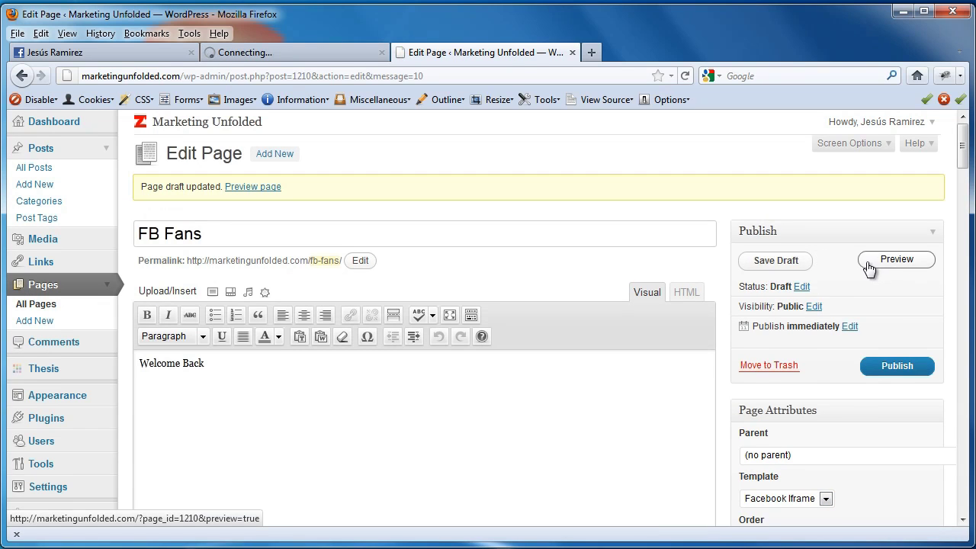
left_click(358, 52)
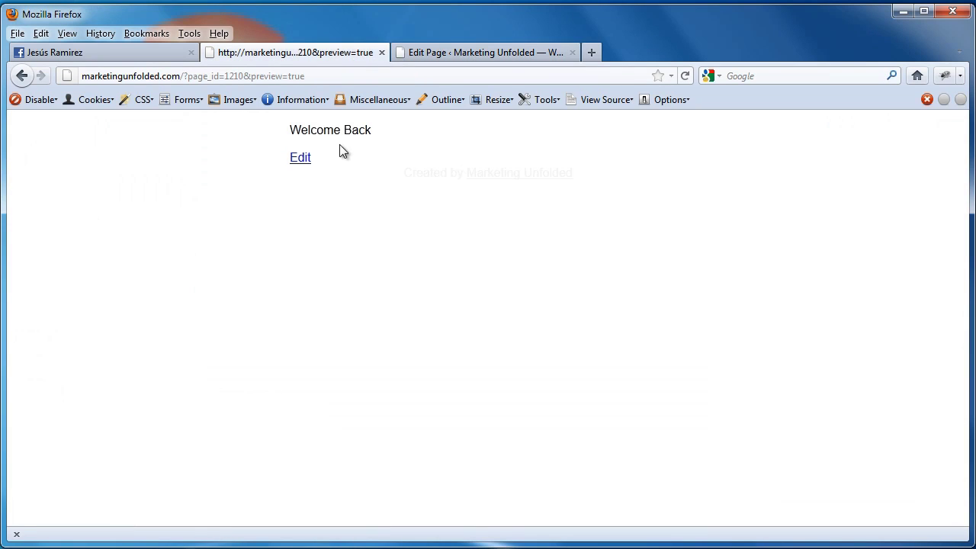
left_click_drag(290, 129, 408, 135)
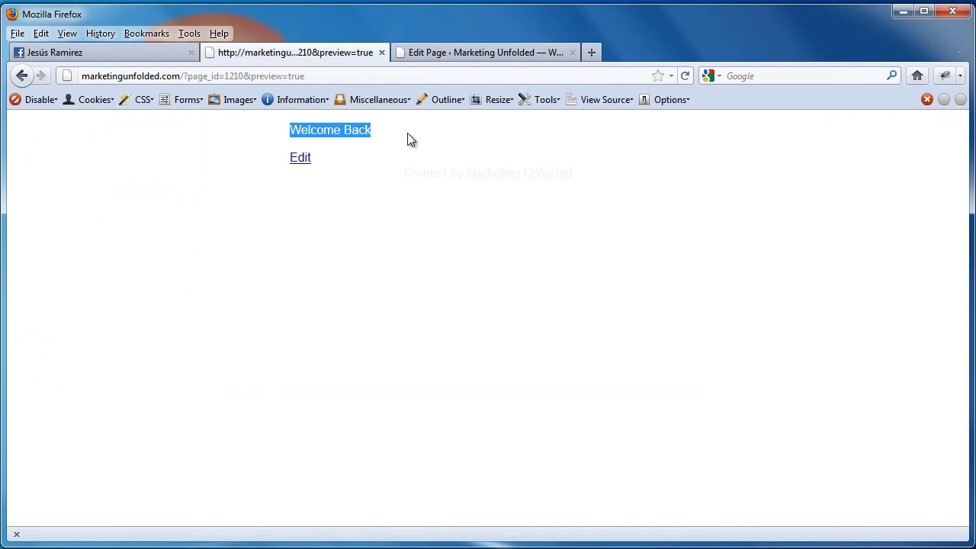
Step: Add a "Friend" paragraph below "Welcome Back" on the FB Fans page, save the draft and reload its preview
left_click(420, 51)
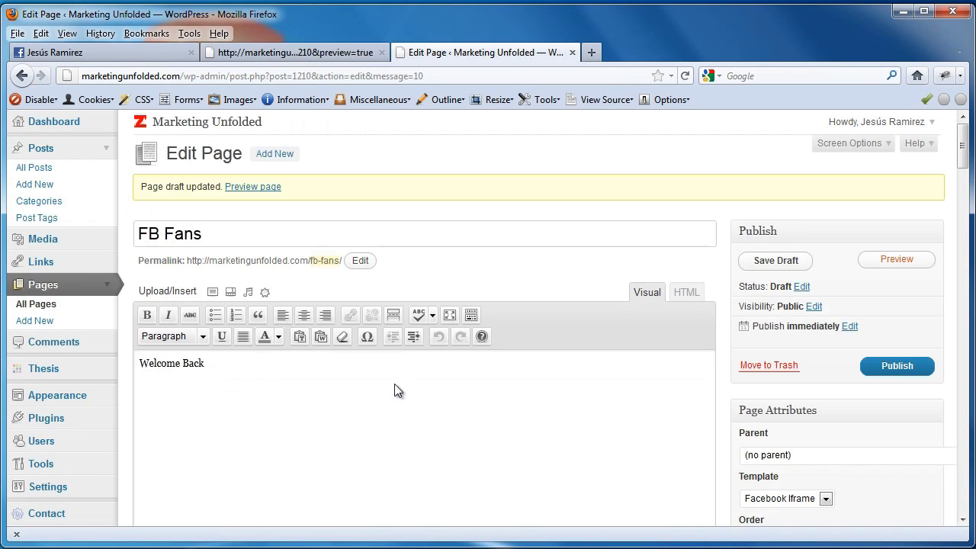
triple_click(191, 369)
left_click(224, 370)
type("Friend")
left_click(772, 262)
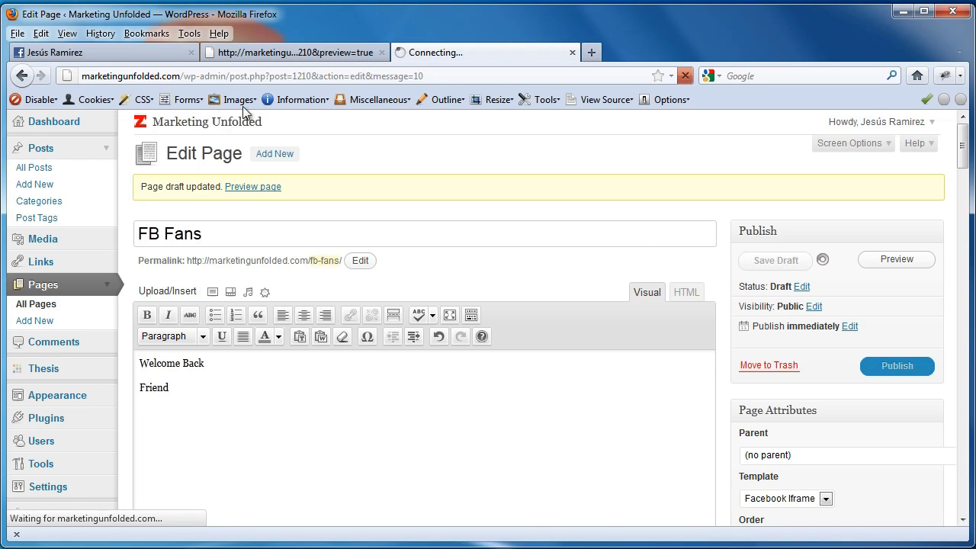
left_click(274, 53)
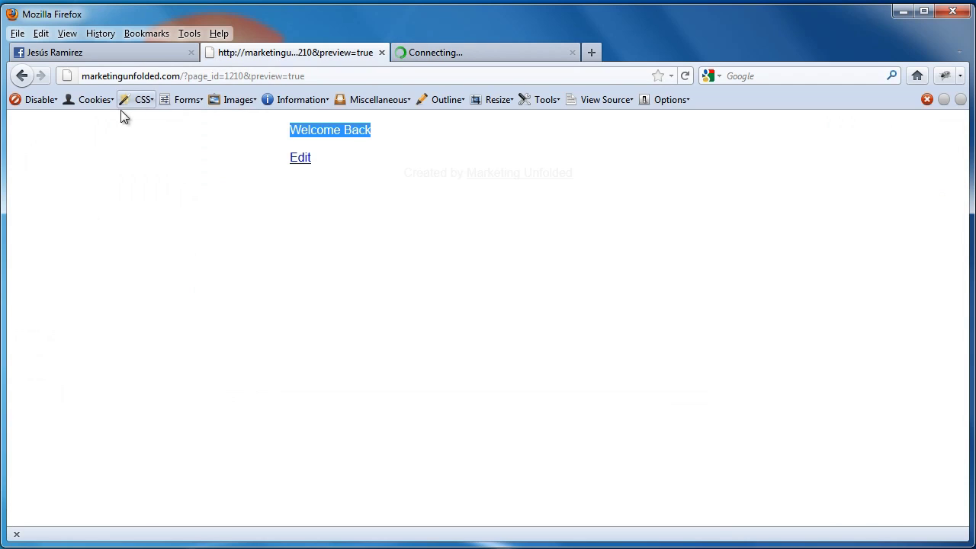
left_click(684, 77)
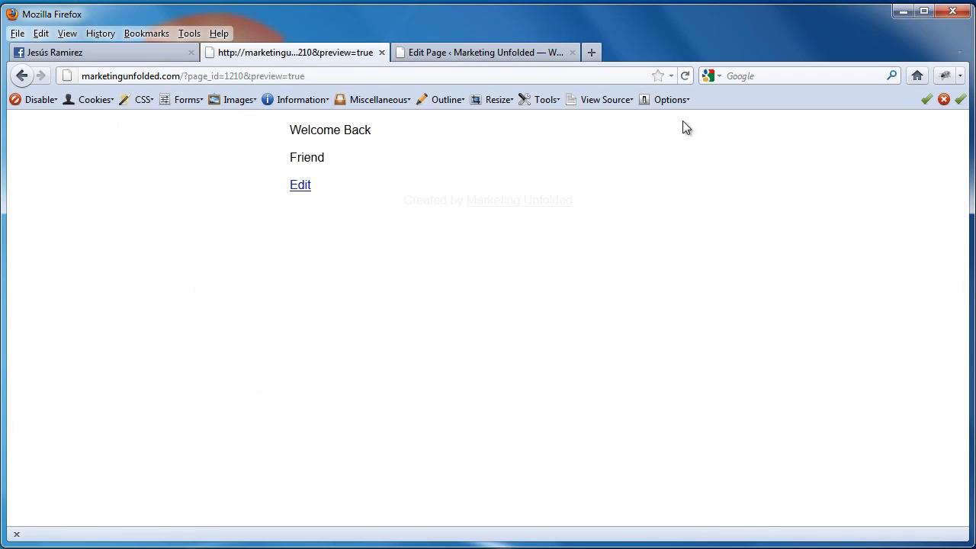
Step: Review the Facebook tab settings alongside the FB Fans preview and its WordPress editor
left_click(122, 59)
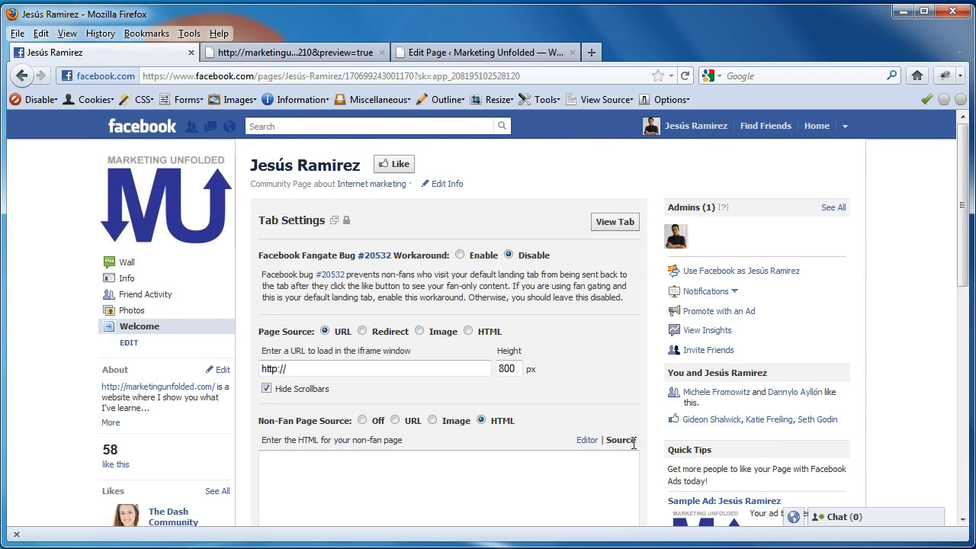
left_click(301, 53)
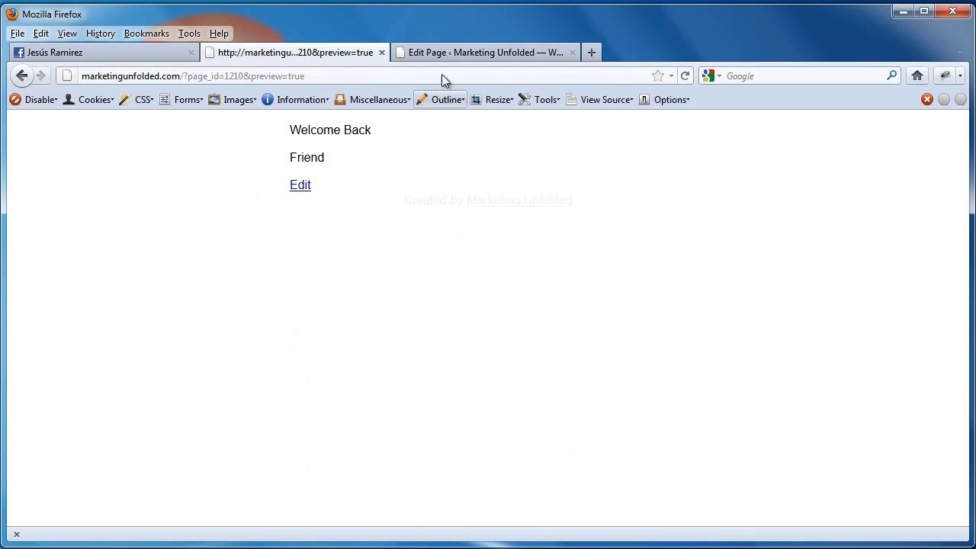
left_click(442, 53)
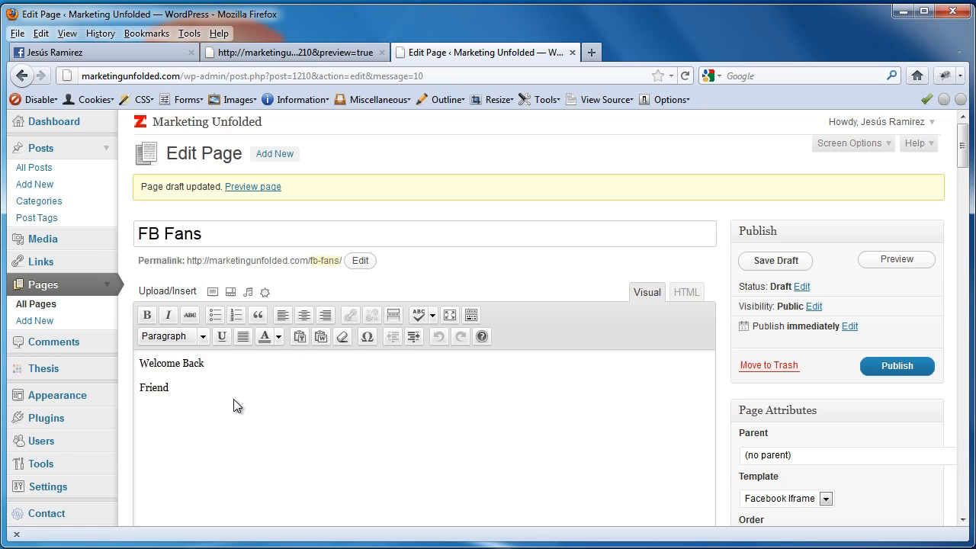
left_click(99, 52)
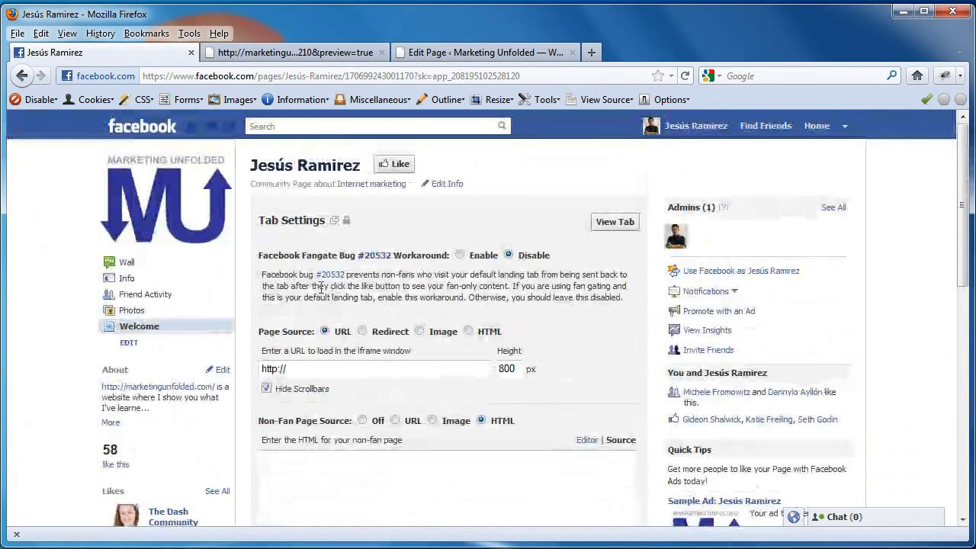
left_click(323, 50)
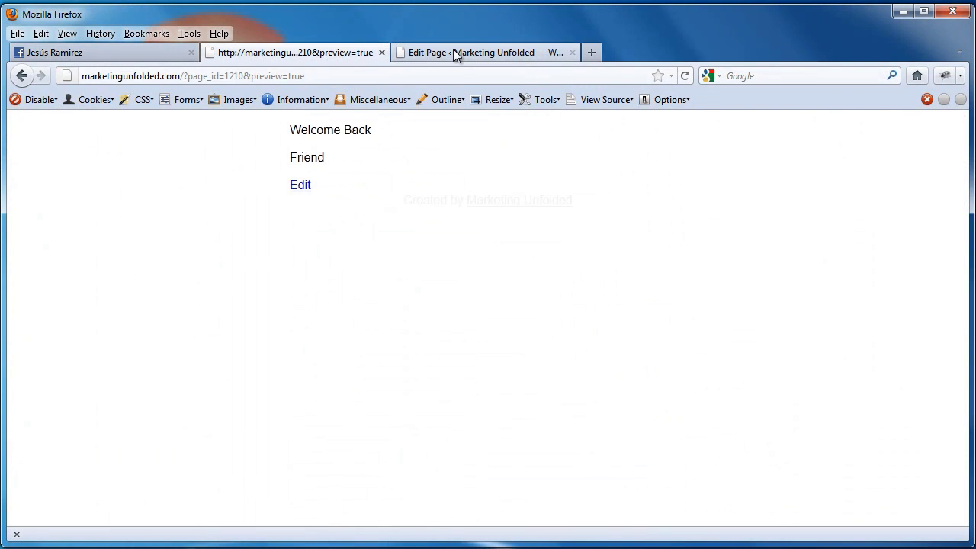
left_click(131, 52)
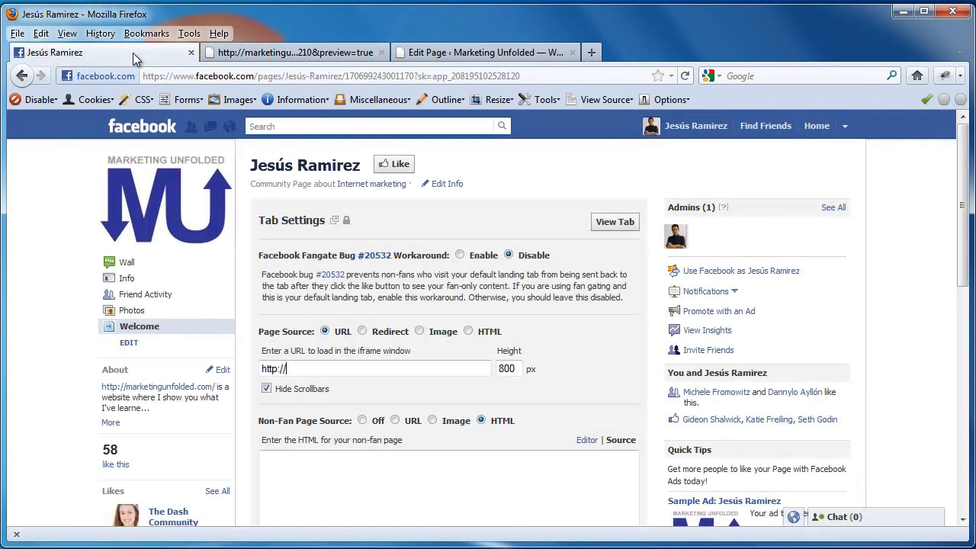
left_click(259, 52)
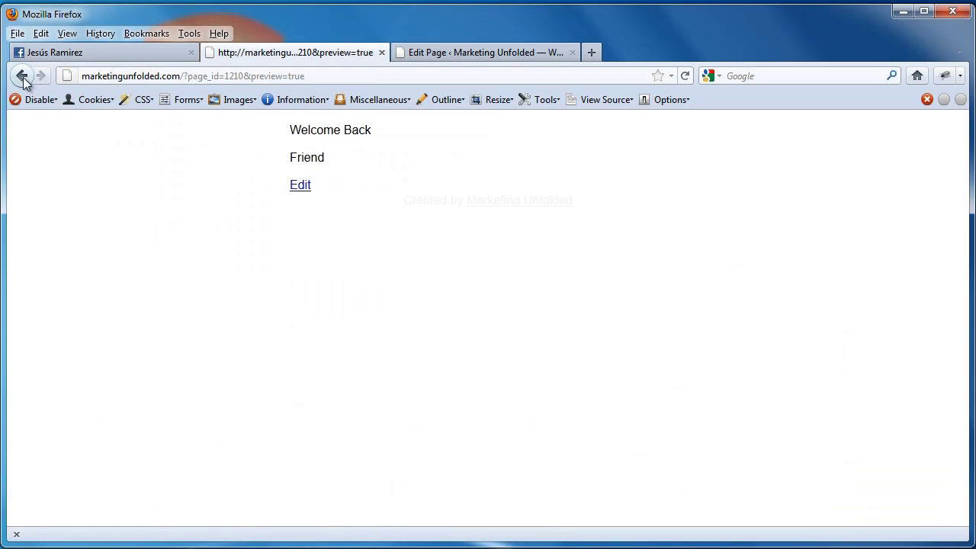
Step: Publish the FB Fans page and copy its permalink
left_click(479, 53)
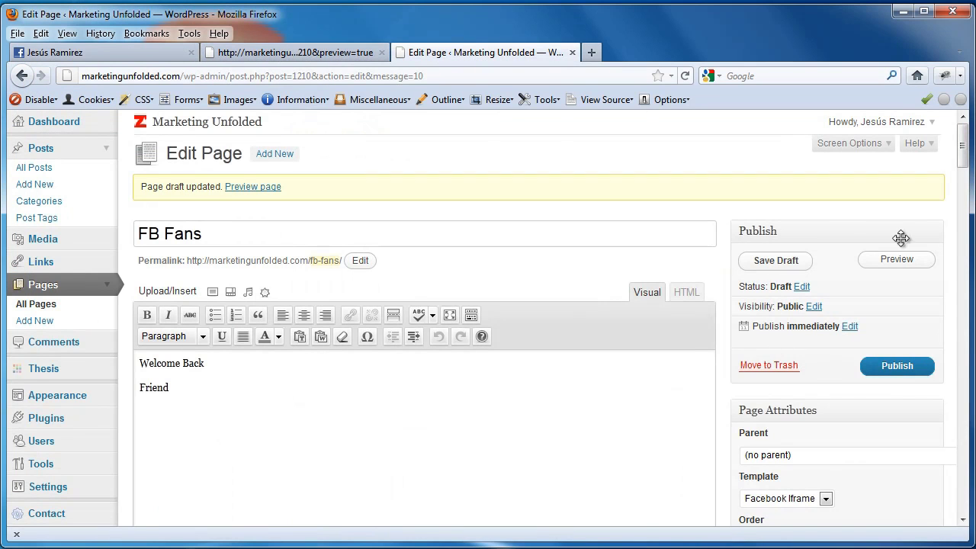
left_click(892, 367)
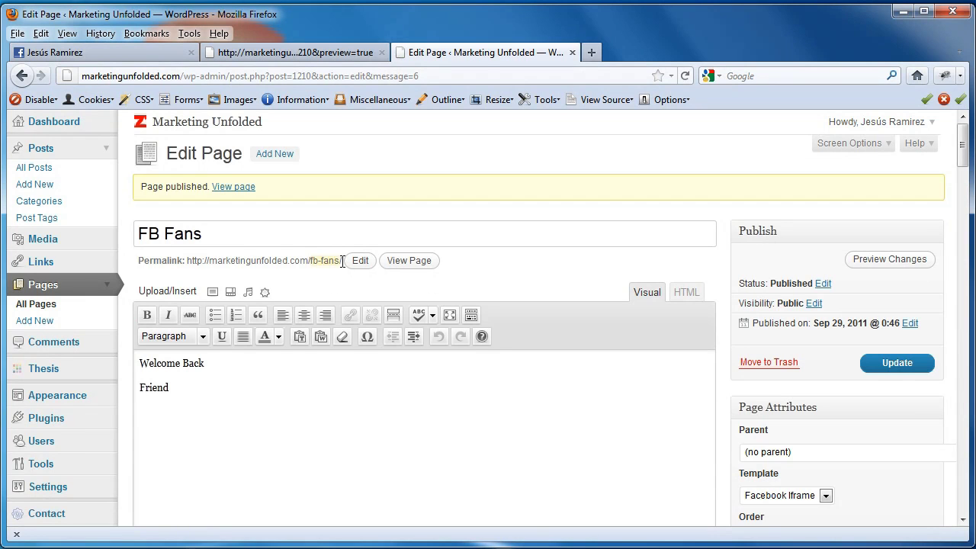
left_click_drag(341, 260, 187, 259)
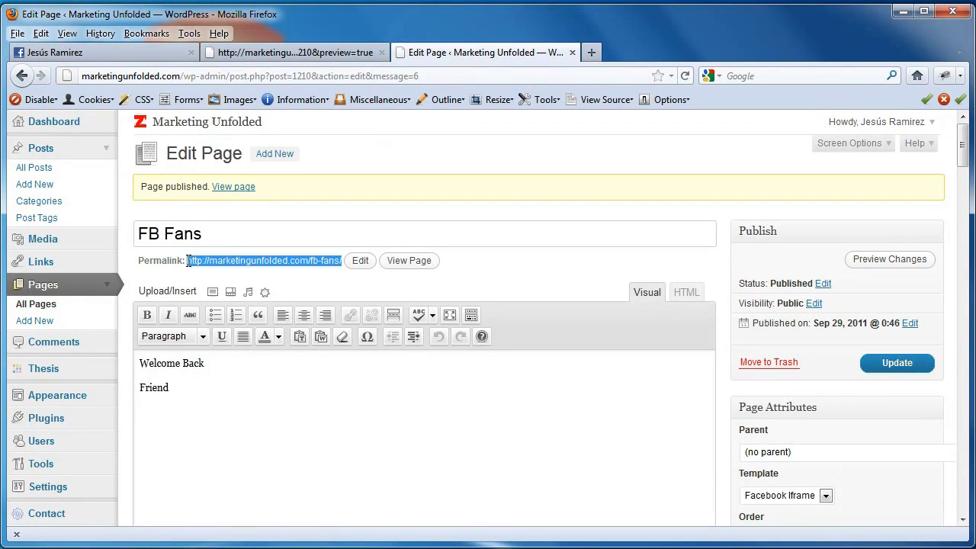
right_click(226, 259)
left_click(268, 324)
left_click(250, 53)
left_click(144, 55)
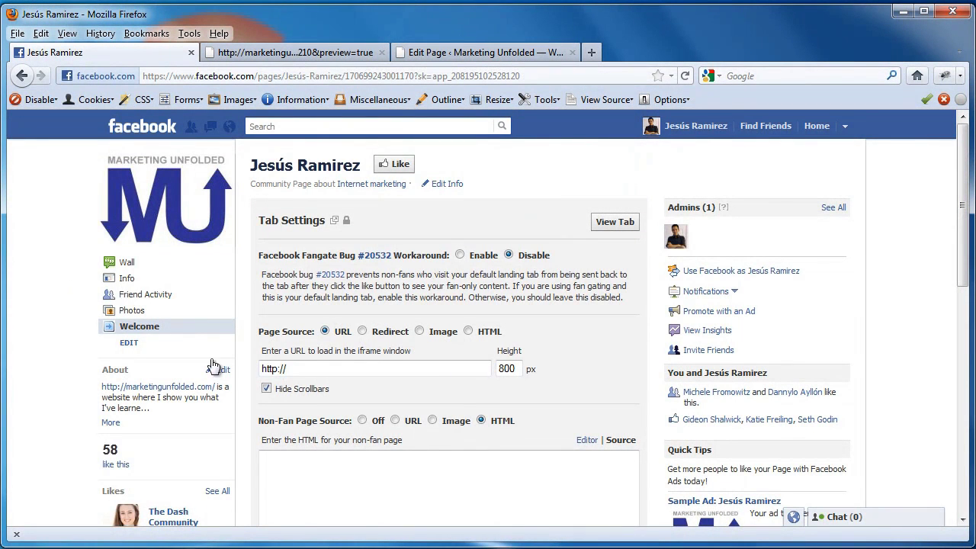
left_click(348, 369)
left_click_drag(348, 370, 262, 370)
right_click(274, 367)
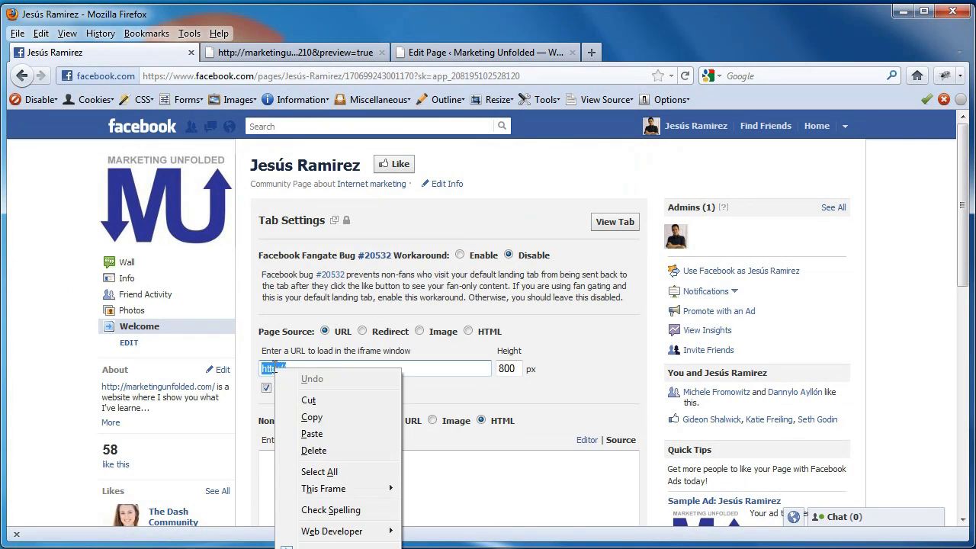
left_click(321, 434)
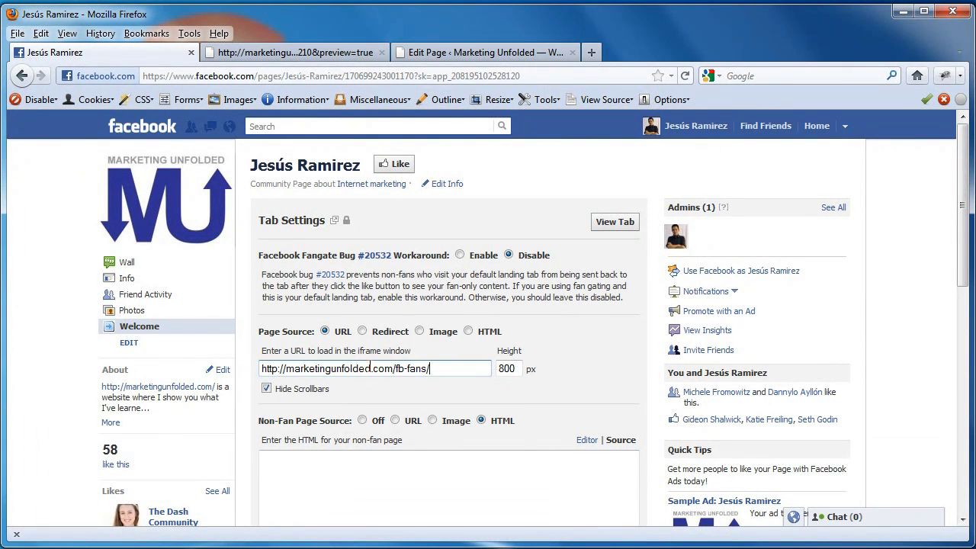
scroll(370, 367, "down", 2)
scroll(370, 367, "down", 4)
scroll(577, 242, "up", 6)
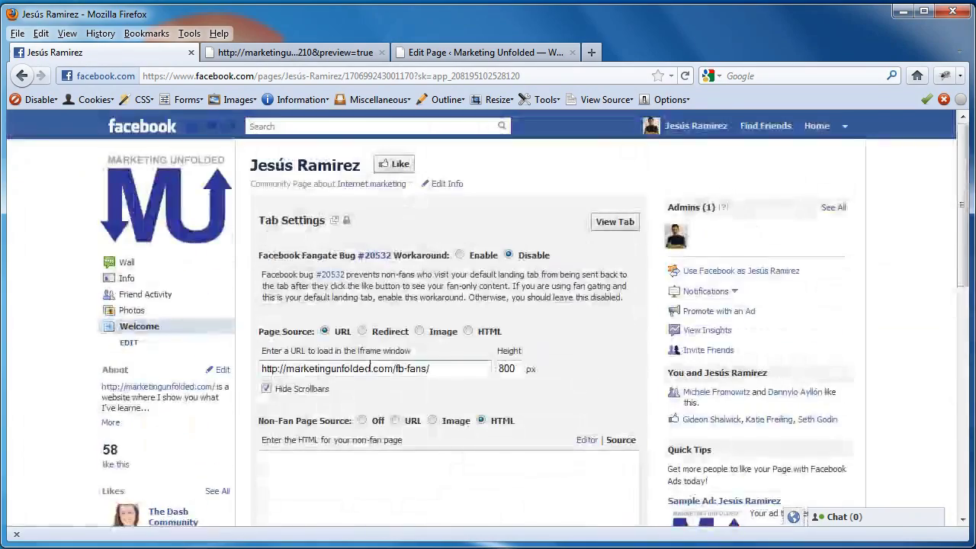
Step: Save the Facebook tab settings and open the page's Welcome tab to check the loaded content
scroll(577, 242, "down", 5)
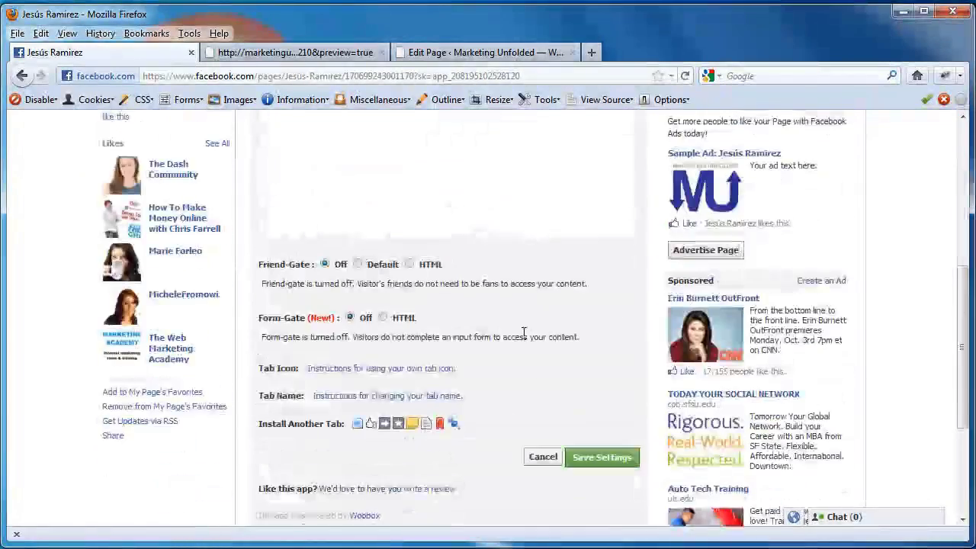
left_click(591, 459)
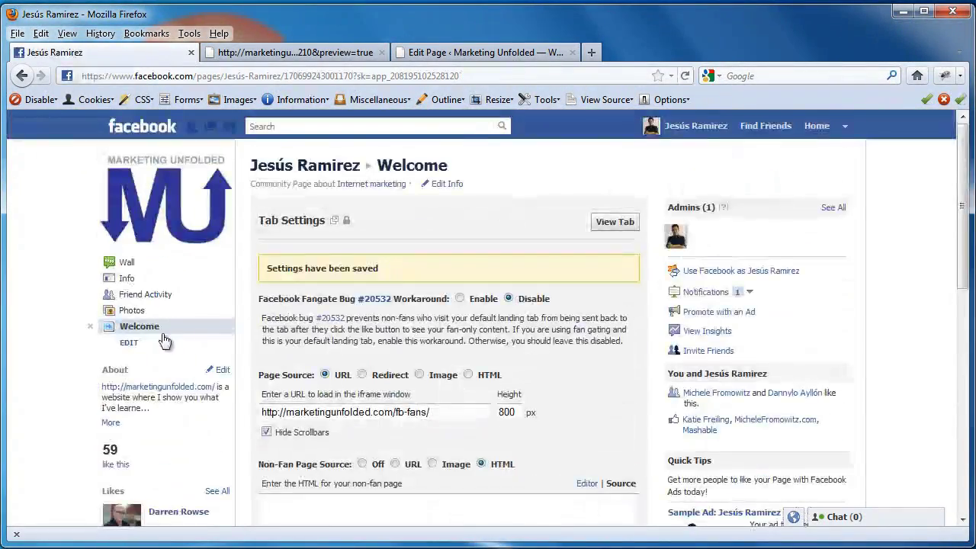
left_click(137, 328)
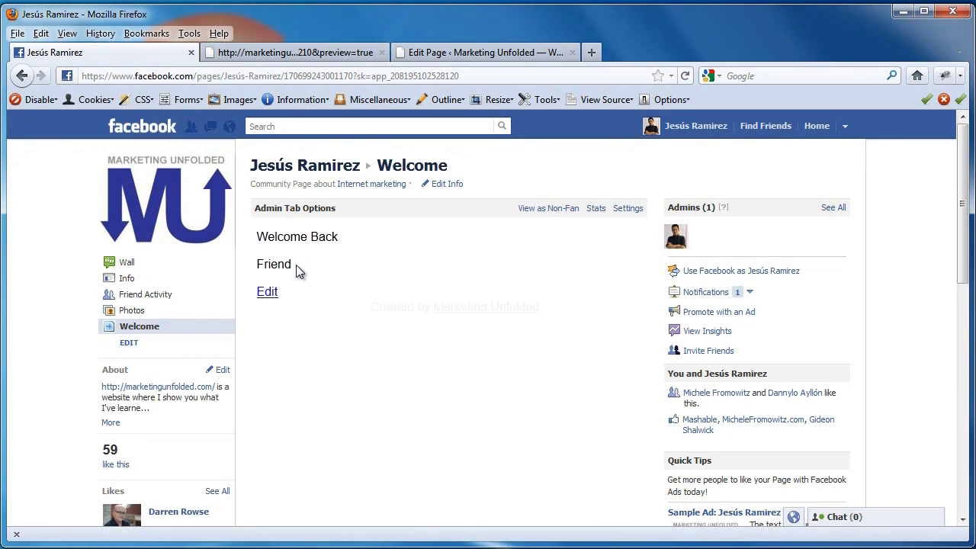
Step: Add a "Join My Page!" paragraph below "Friend" on the FB Fans page, update it and reload the Facebook Welcome tab
left_click(435, 52)
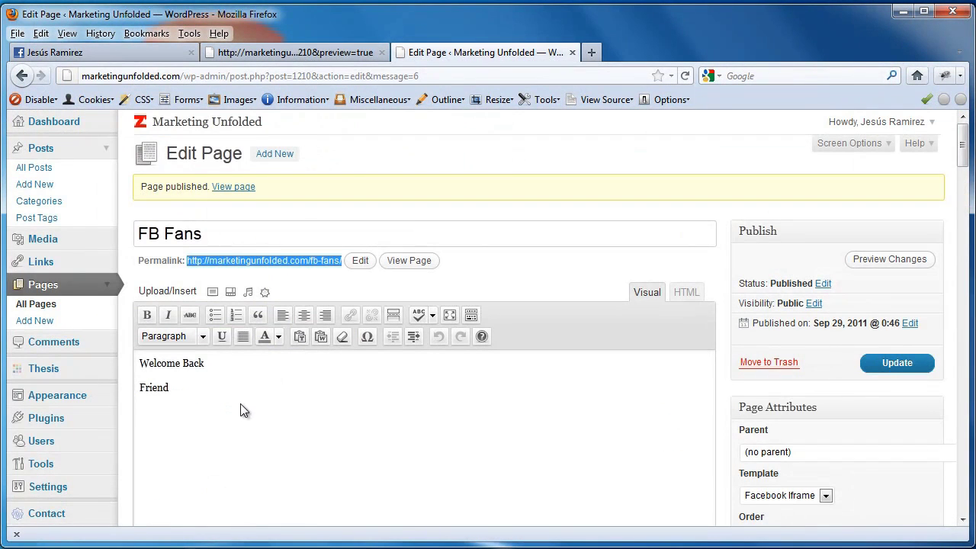
left_click(184, 387)
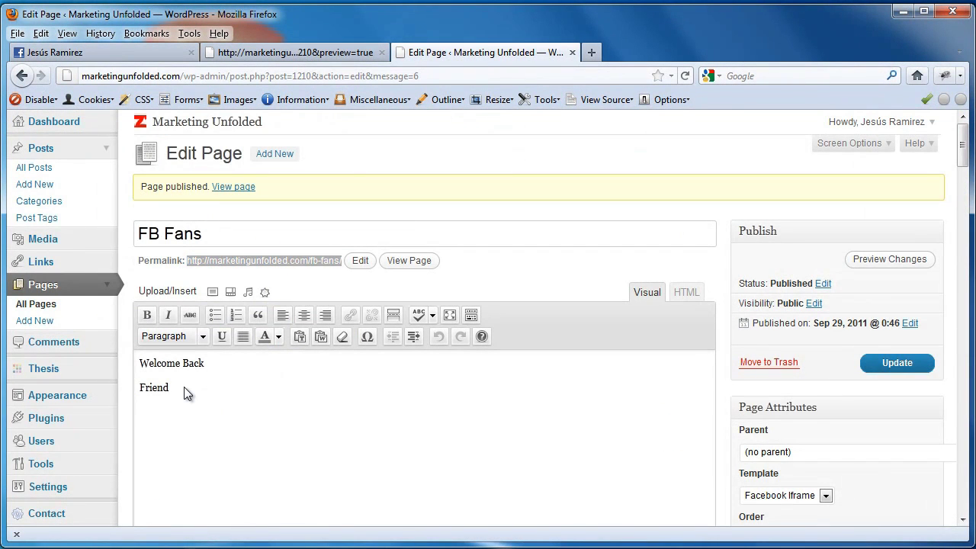
key("Return")
key("BackSpace")
key("BackSpace")
type("Join My Page!")
left_click(888, 363)
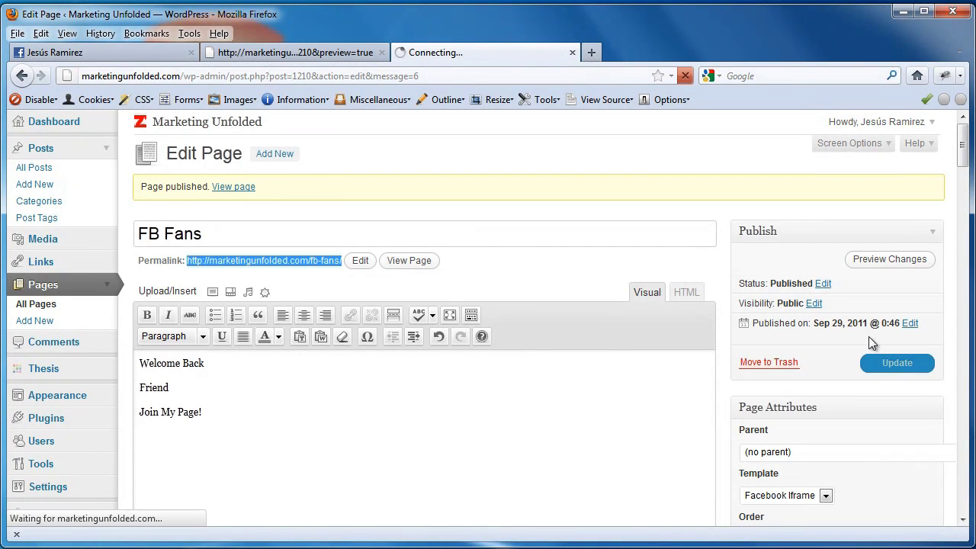
left_click(86, 52)
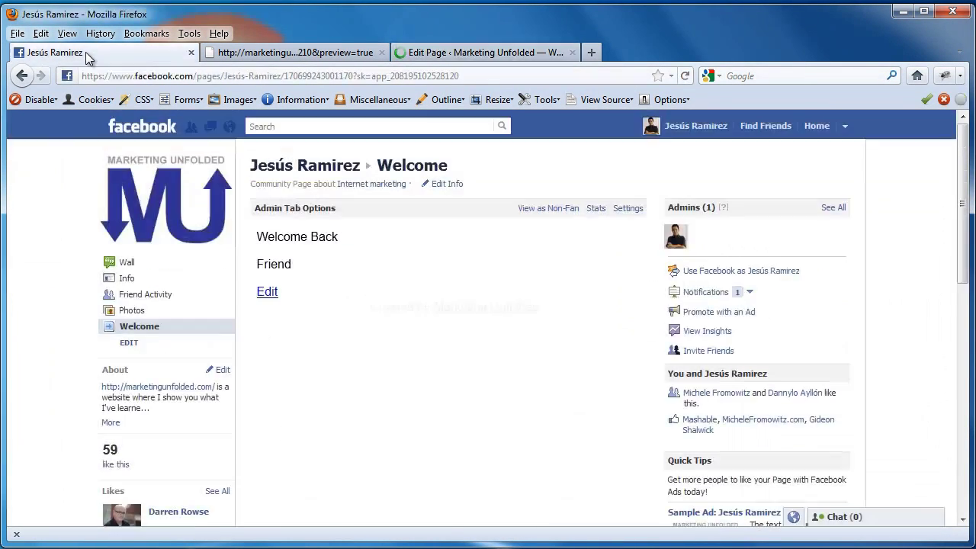
left_click(689, 75)
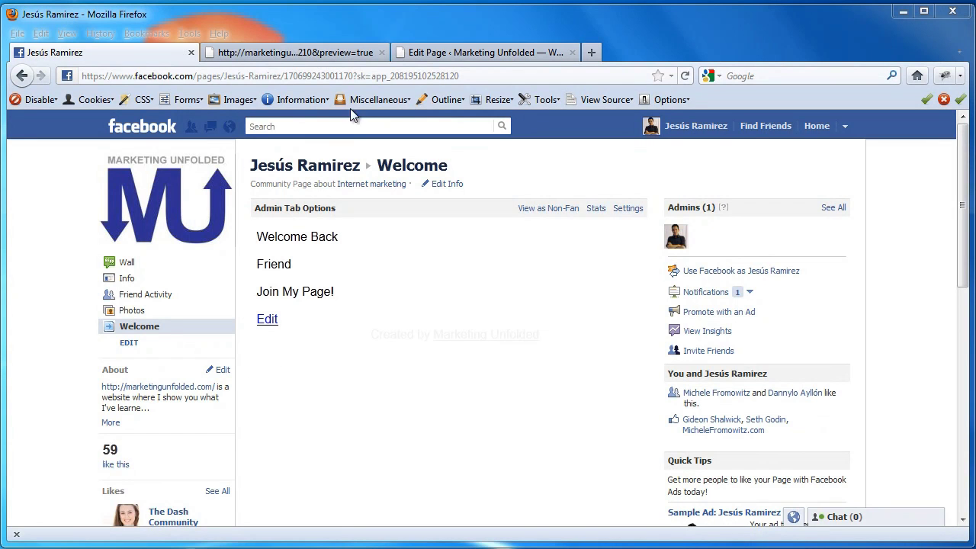
Step: Create a new WordPress page titled "FB Non Fans"
left_click(468, 60)
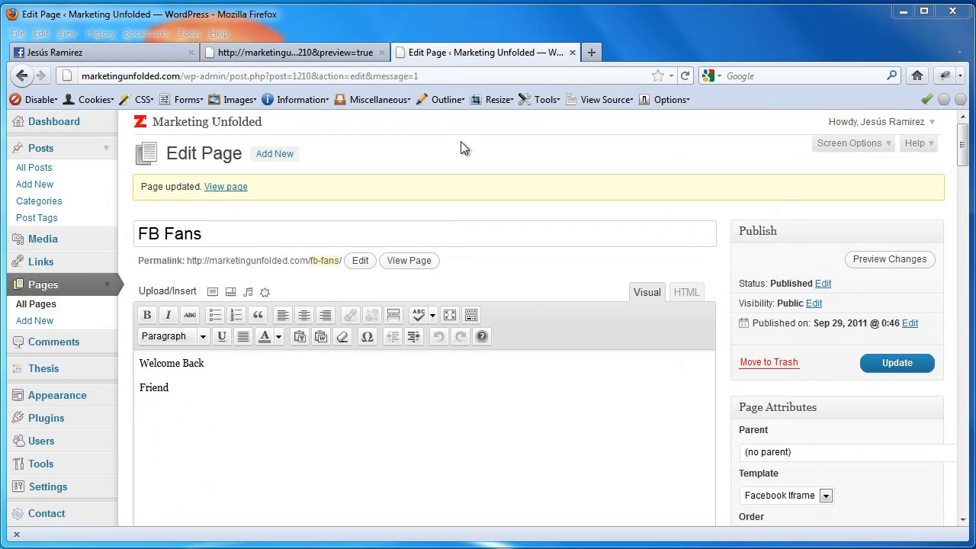
left_click(276, 158)
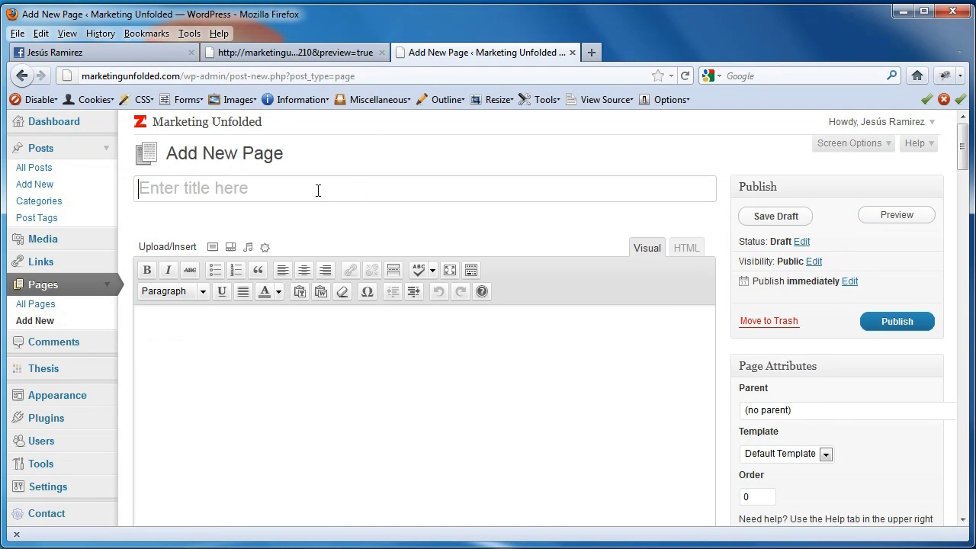
type("F")
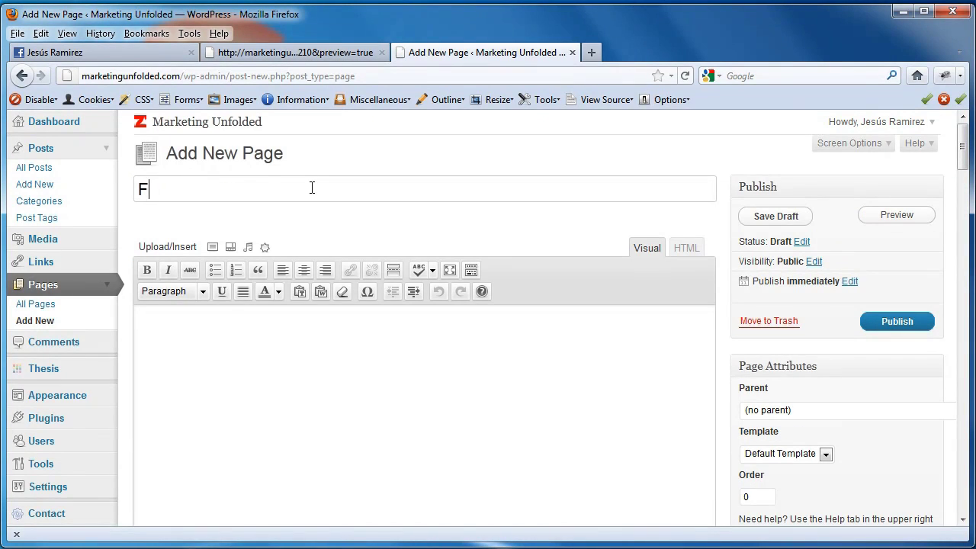
type("B Non Fans")
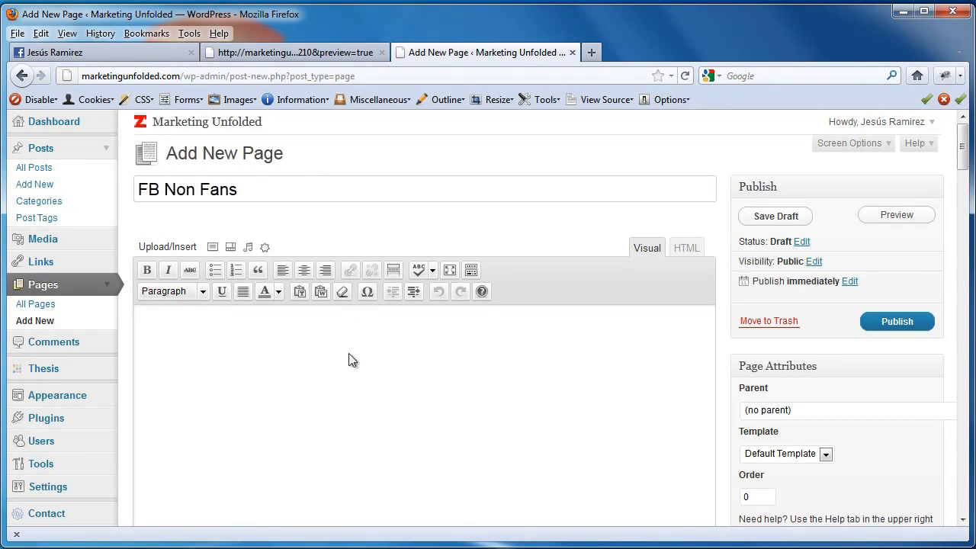
Step: Upload the fb-header-non-fans-mu image and insert it into the page body centered, at full size and without a link URL
left_click(303, 381)
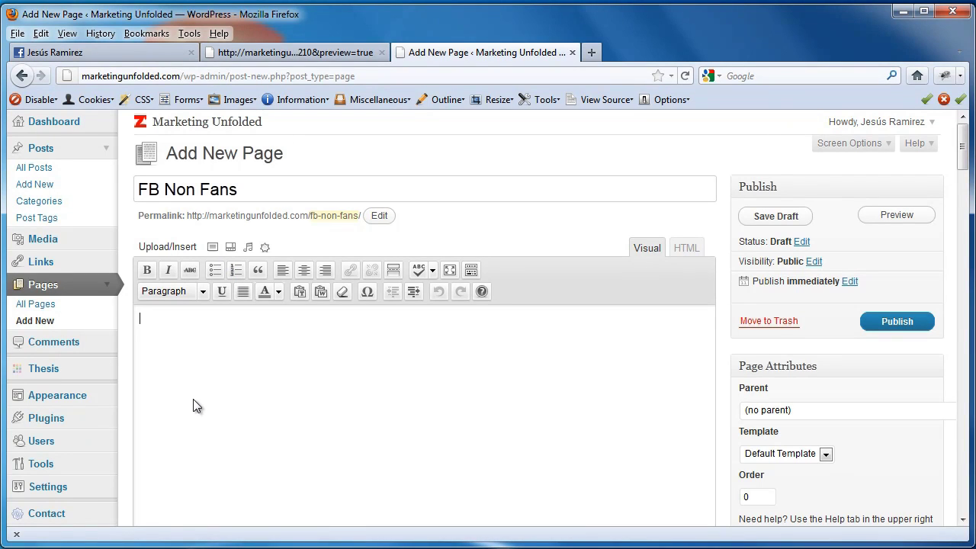
left_click(212, 248)
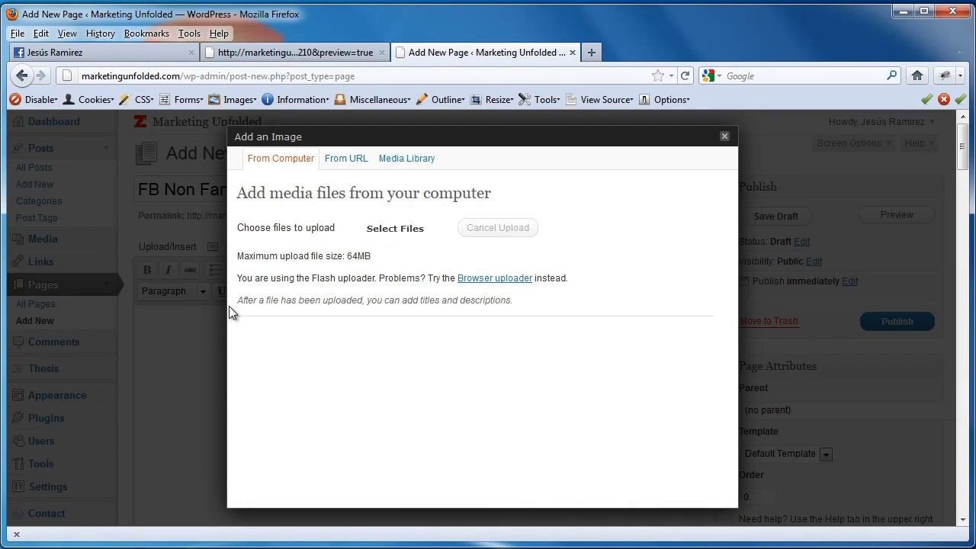
left_click(399, 231)
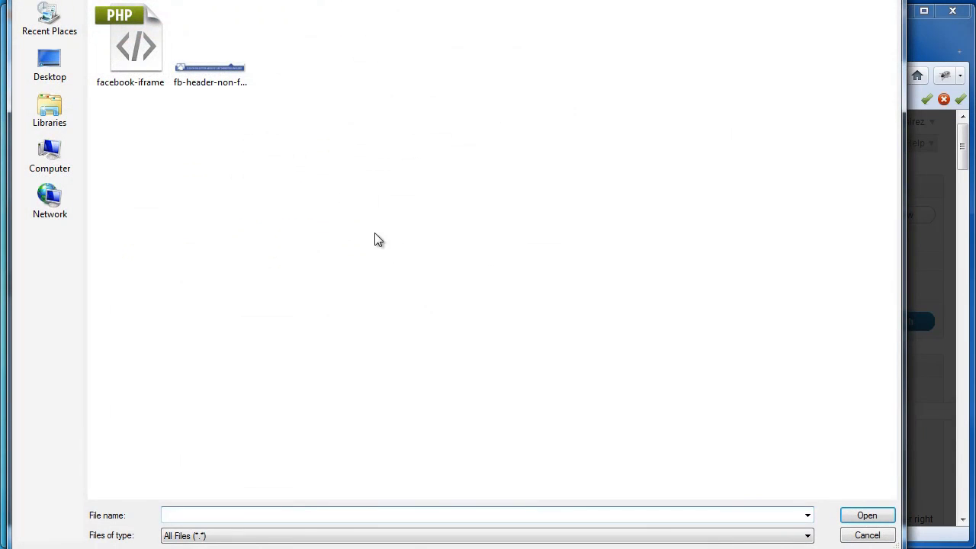
left_click(211, 86)
left_click(857, 516)
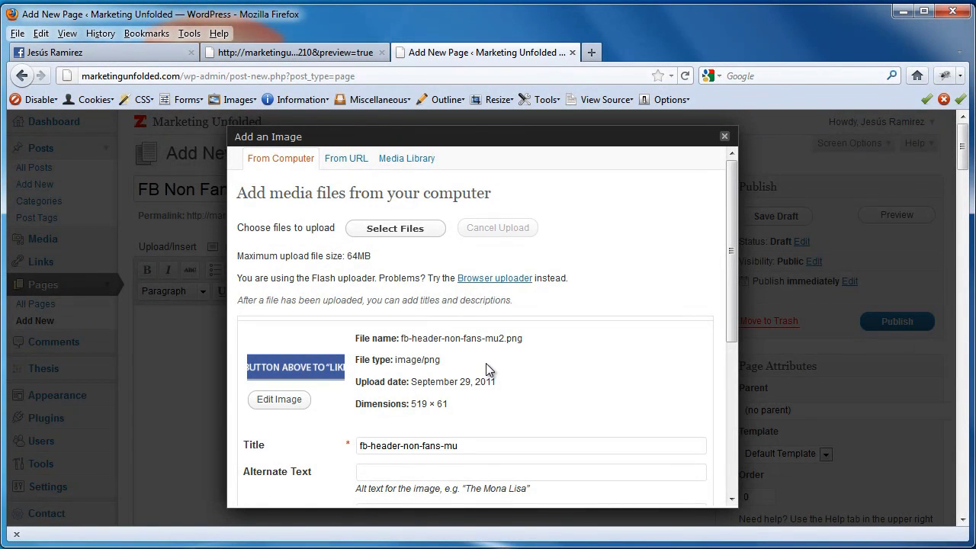
scroll(485, 362, "down", 5)
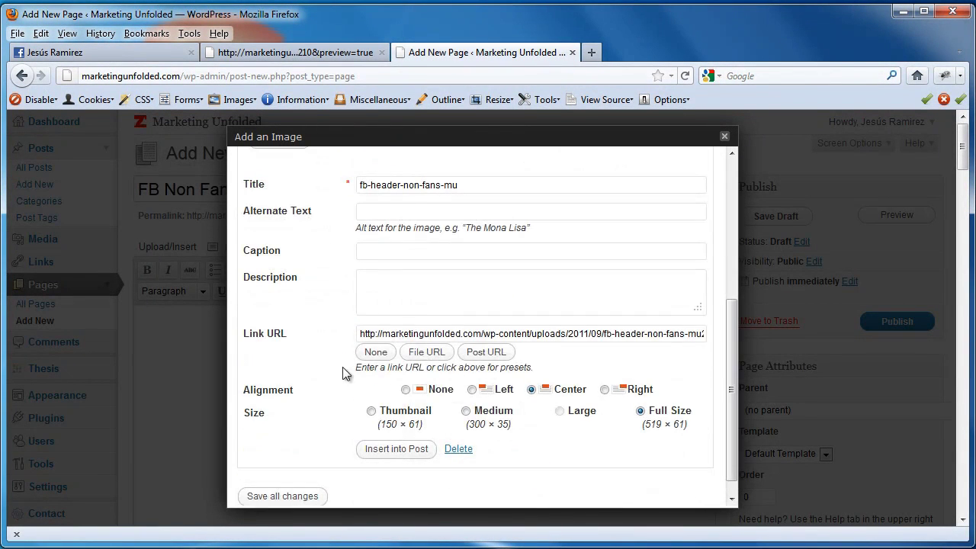
left_click(366, 355)
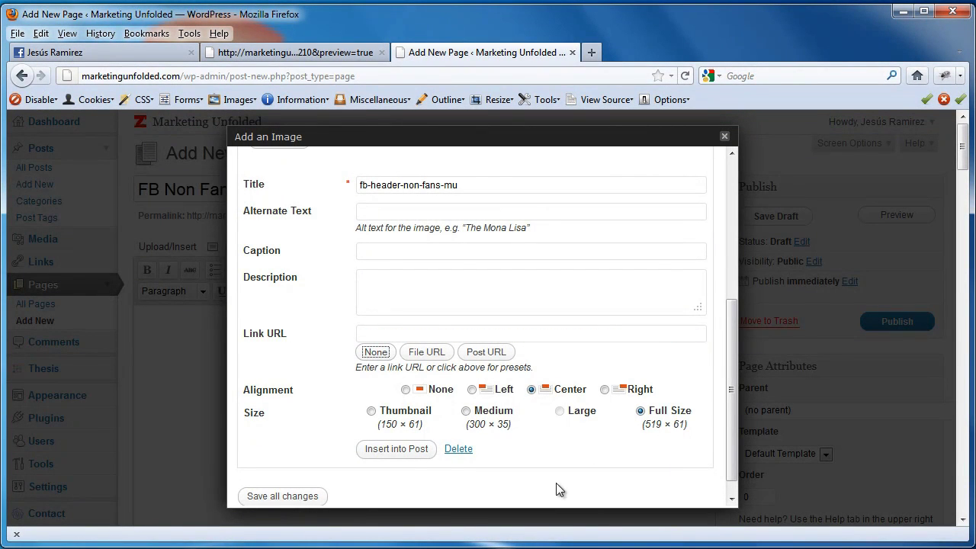
left_click(391, 454)
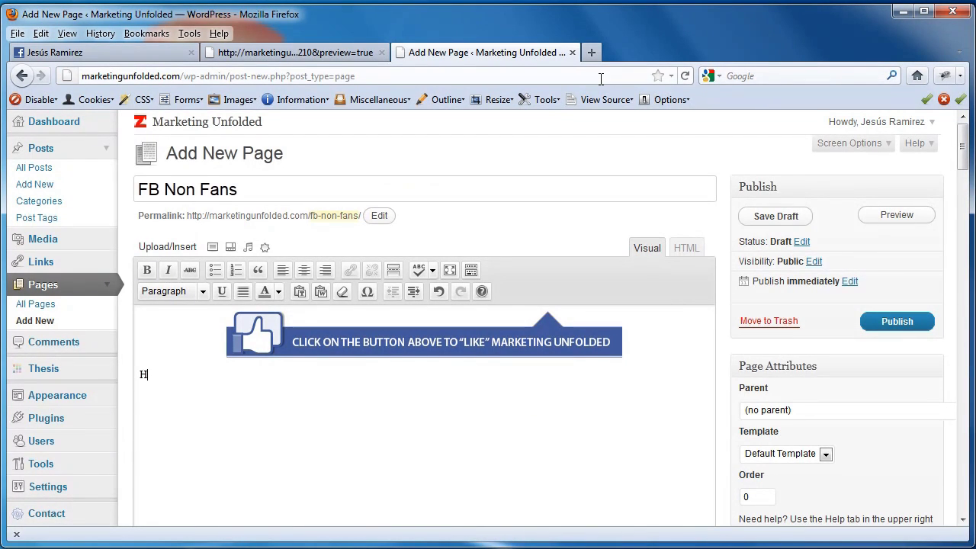
Step: Below the banner write "Having Trouble Understanding Internet Marketing?", "Join me on Facebook and you will learn:" and three "How to" lines about marketing, websites and social media
type("aving Trouble Understanding Internet Marketing?")
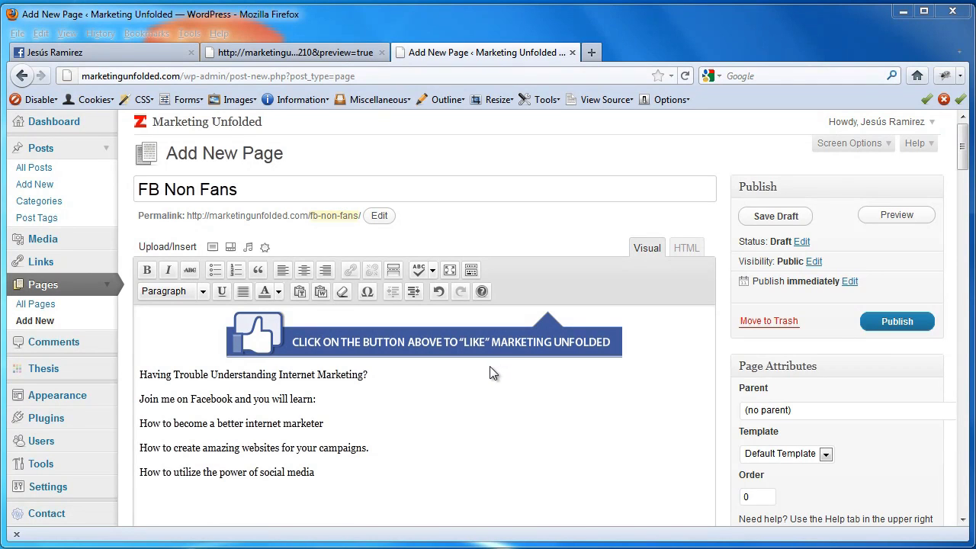
Step: Format "Having Trouble Understanding Internet Marketing?" as Heading 2 and "Join me on Facebook and you will learn:" as Heading 3
left_click_drag(369, 375, 209, 375)
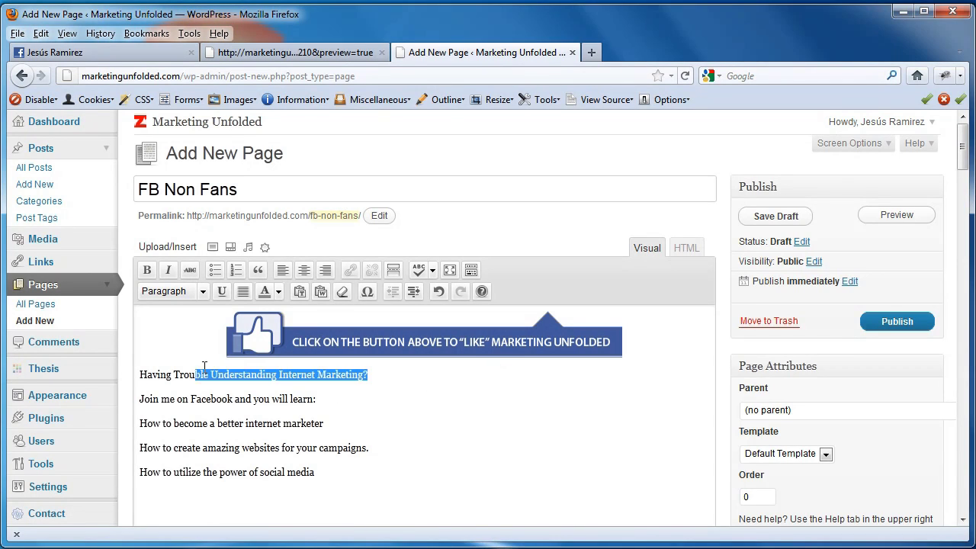
left_click(246, 394)
left_click_drag(369, 374, 137, 374)
left_click(167, 291)
left_click(183, 404)
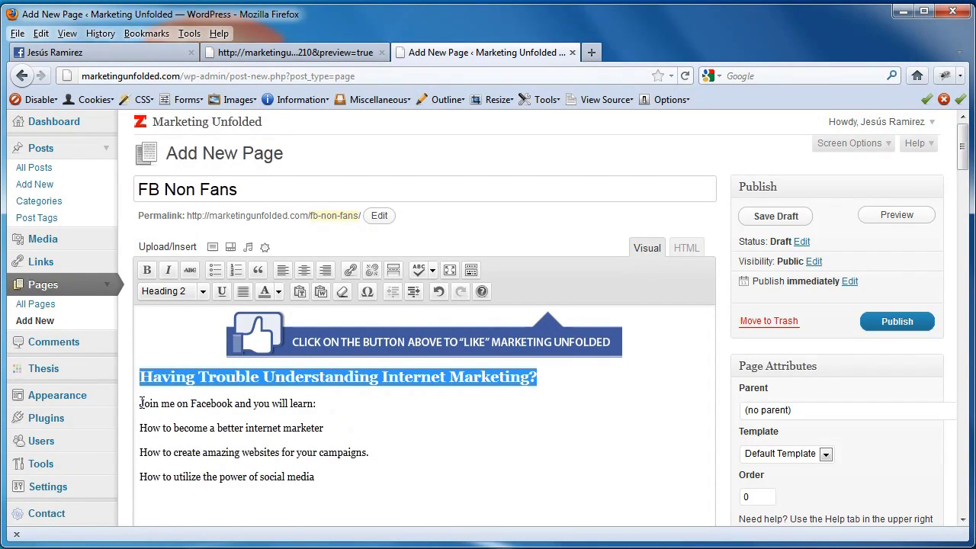
left_click_drag(140, 403, 314, 404)
left_click(179, 292)
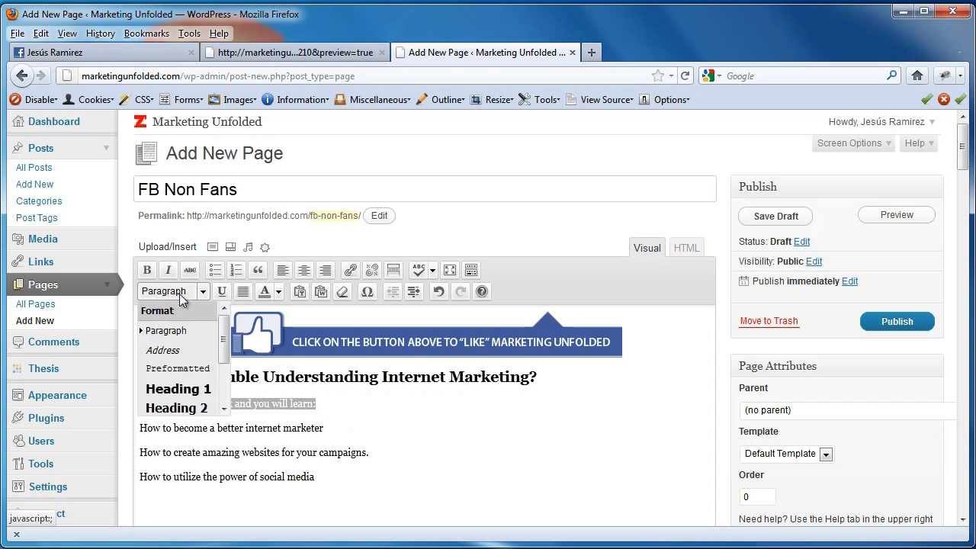
scroll(179, 381, "down", 3)
left_click(175, 392)
Step: Make the three "How to" lines bold and center all the text below the banner
left_click_drag(331, 475, 141, 429)
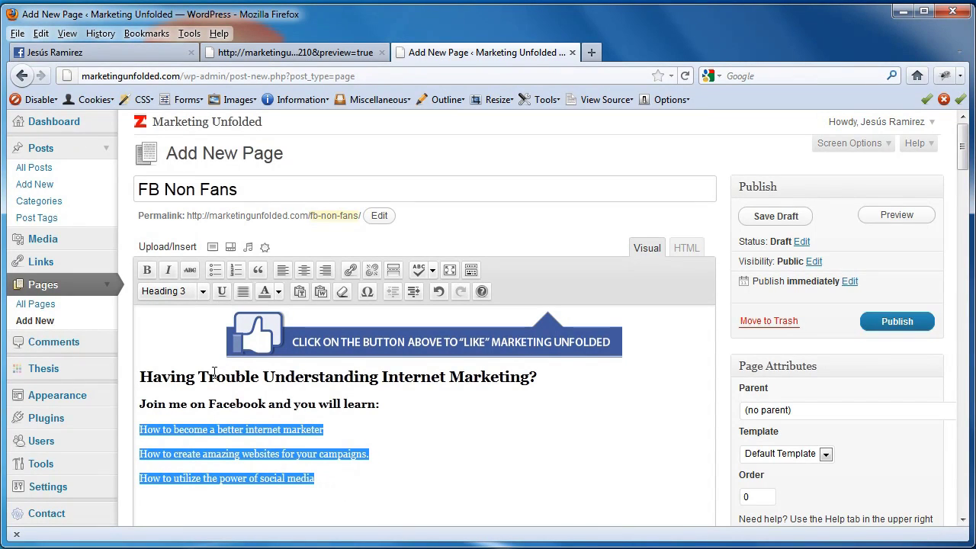
left_click(147, 270)
left_click_drag(343, 478, 108, 363)
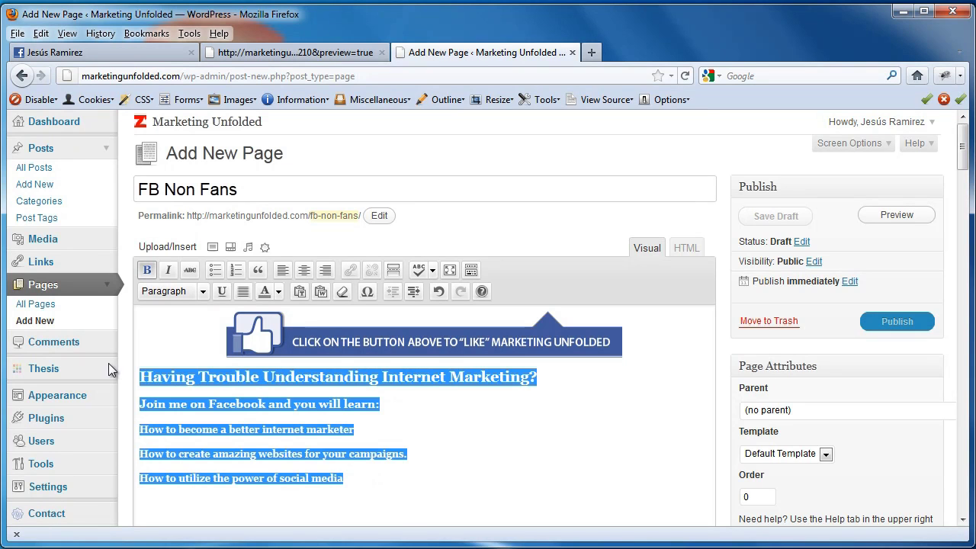
left_click(303, 269)
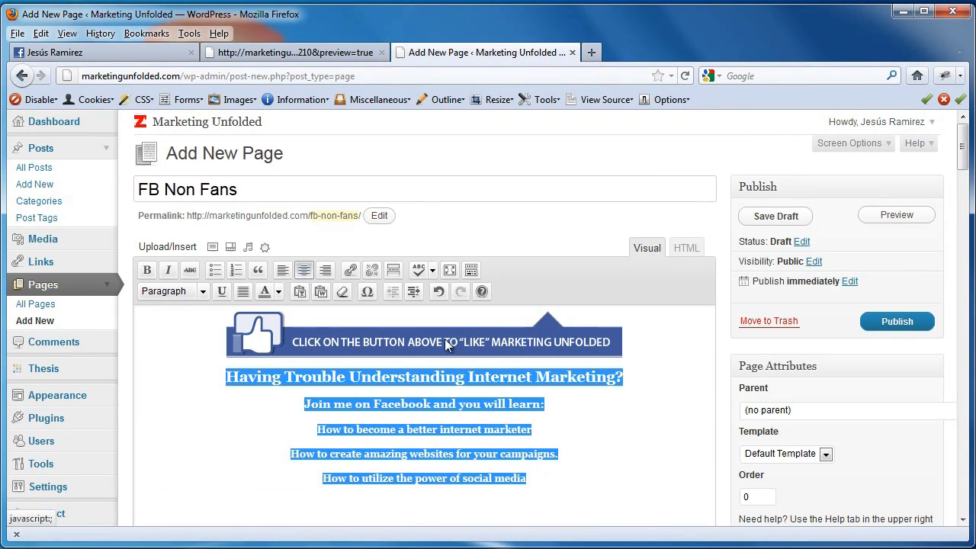
Step: Save the FB Non Fans page as a draft and look through its preview
left_click(772, 218)
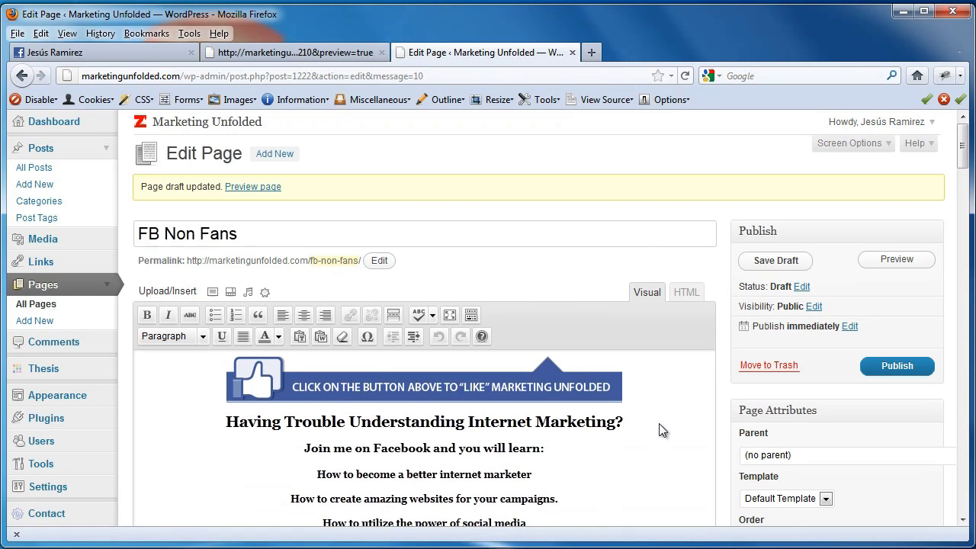
left_click(886, 262)
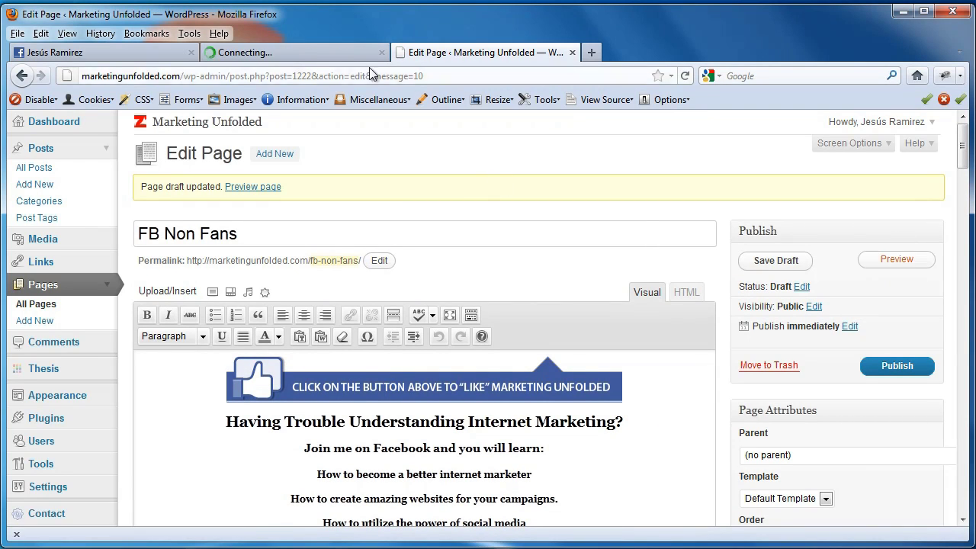
left_click(345, 58)
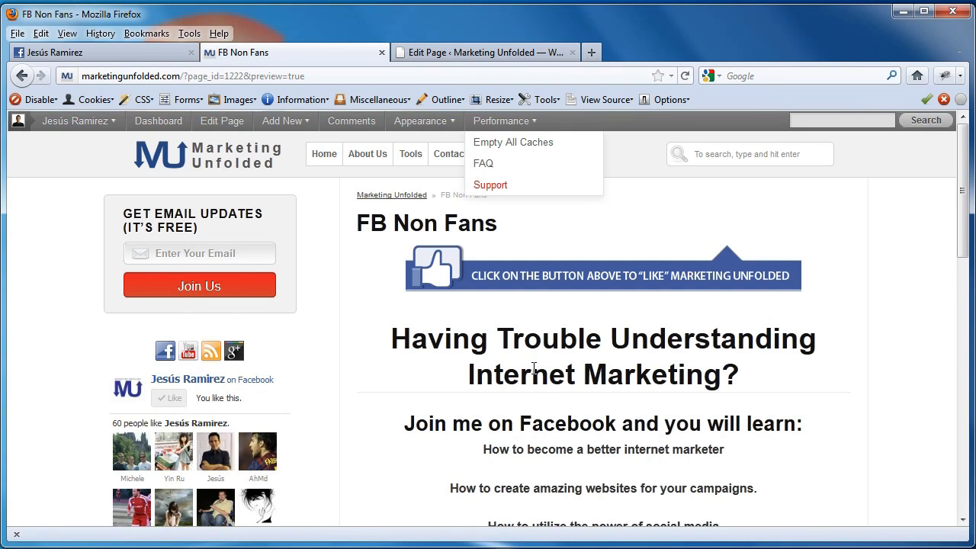
scroll(533, 362, "down", 2)
scroll(532, 373, "down", 1)
scroll(531, 376, "up", 4)
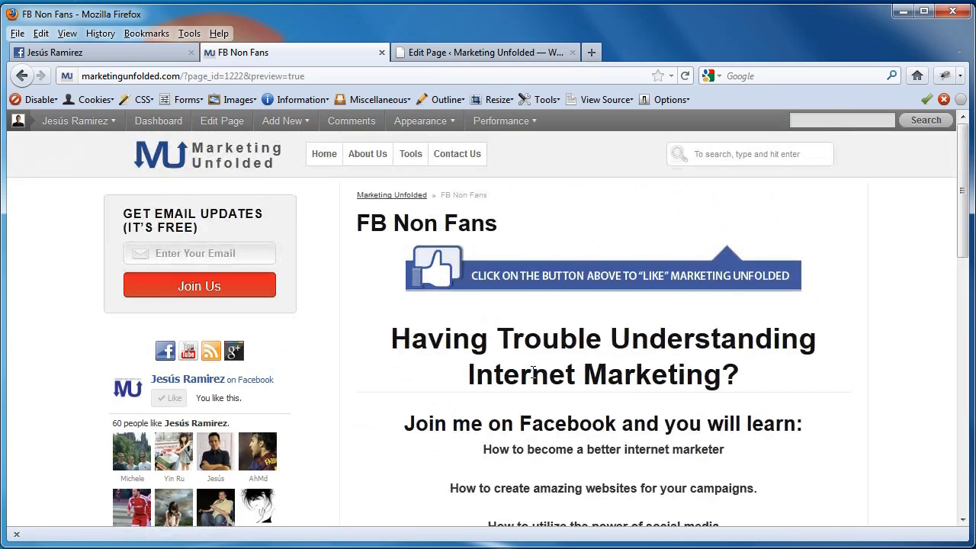
Step: Assign the Facebook Iframe template to the FB Non Fans page, save the draft and reload its preview
left_click(453, 54)
scroll(811, 423, "down", 2)
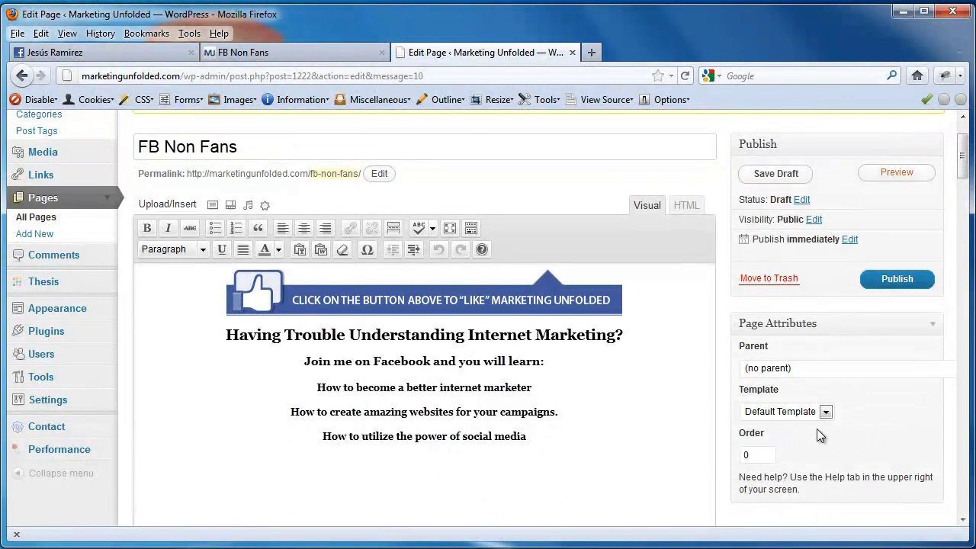
left_click(813, 413)
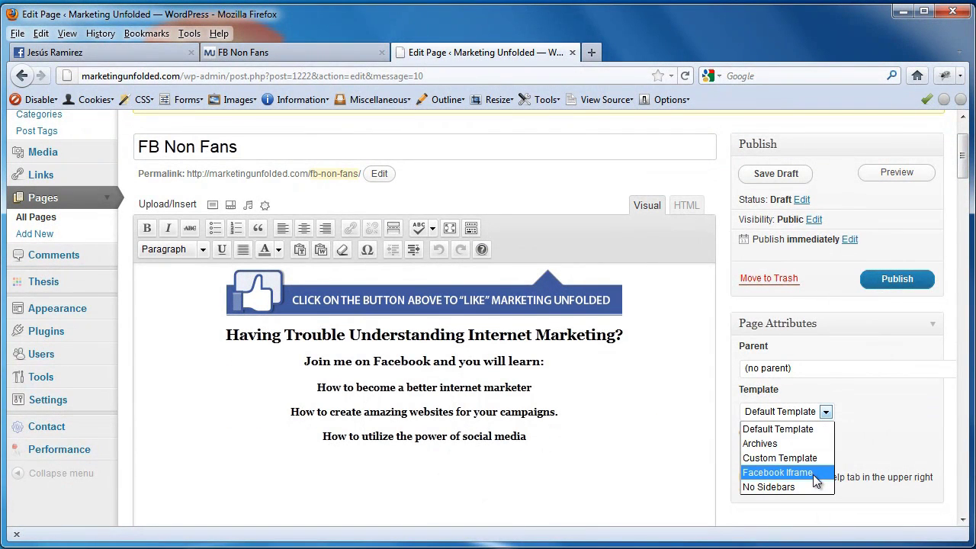
left_click(812, 472)
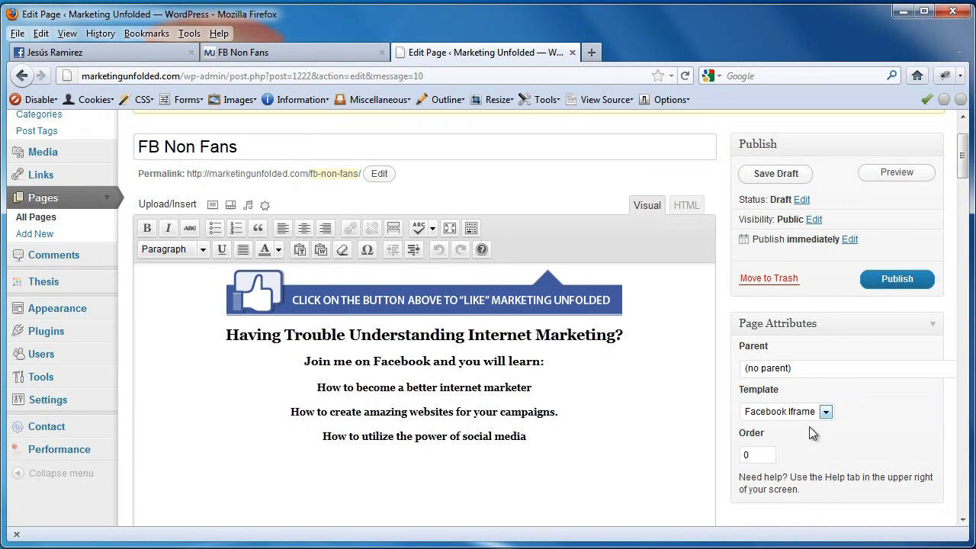
left_click(776, 174)
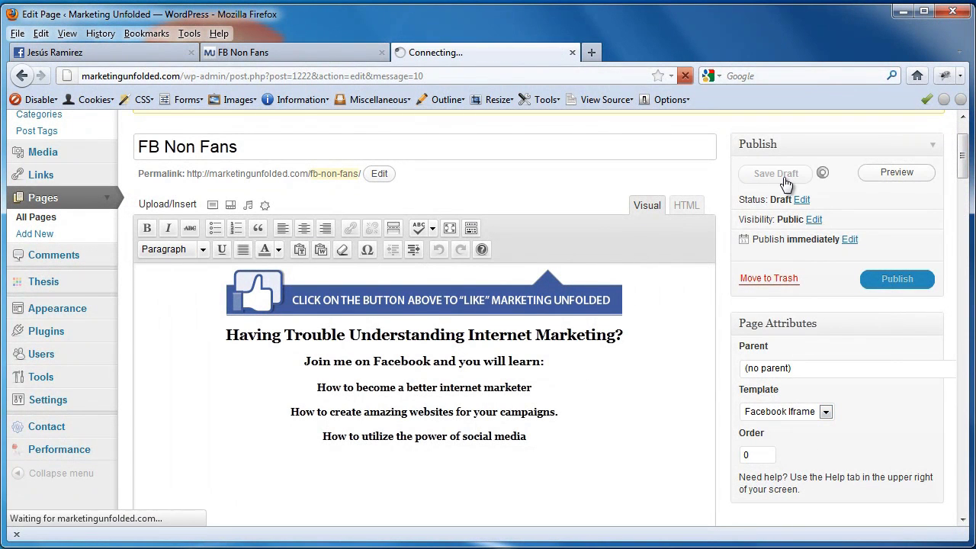
left_click(294, 53)
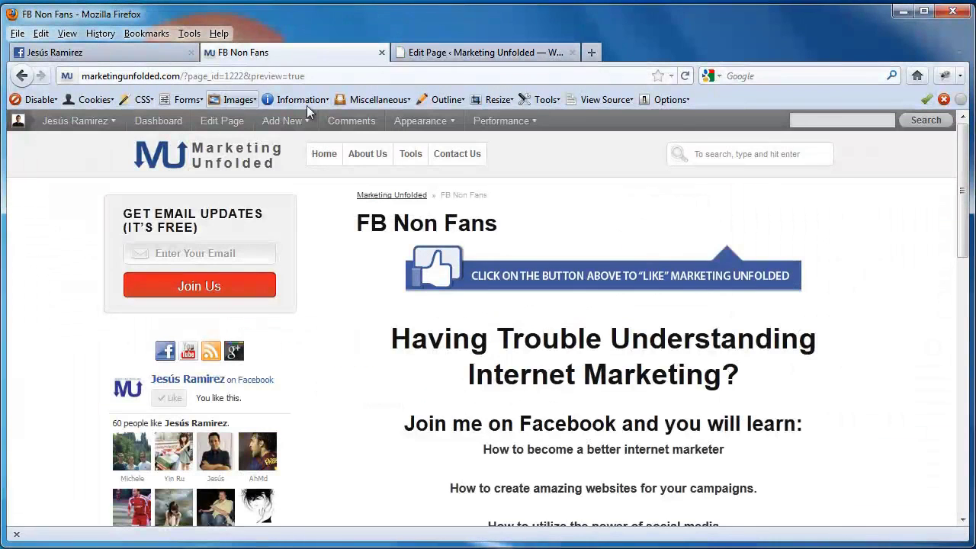
left_click(688, 79)
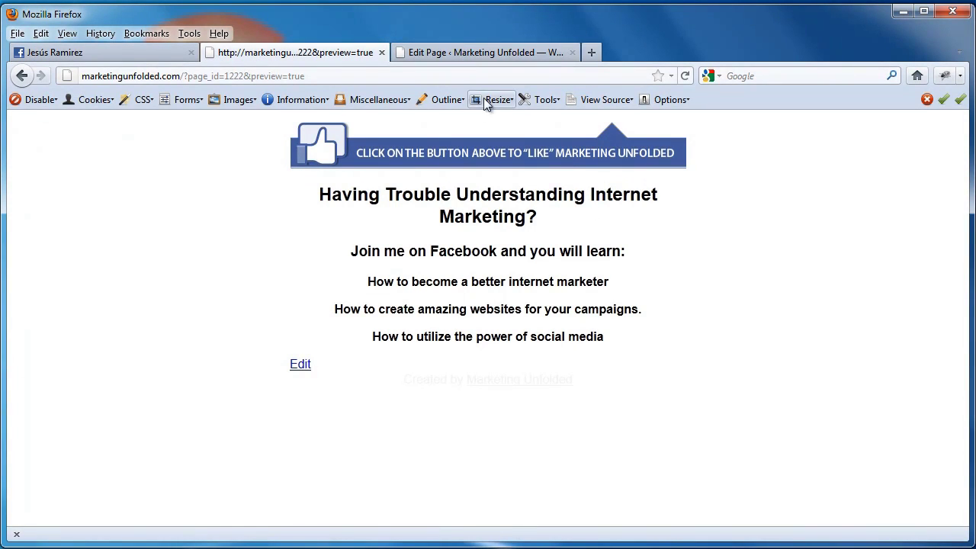
Step: Break the Heading 2 line before "Internet Marketing?" on the FB Non Fans page, then save the draft and reload the preview
left_click(472, 51)
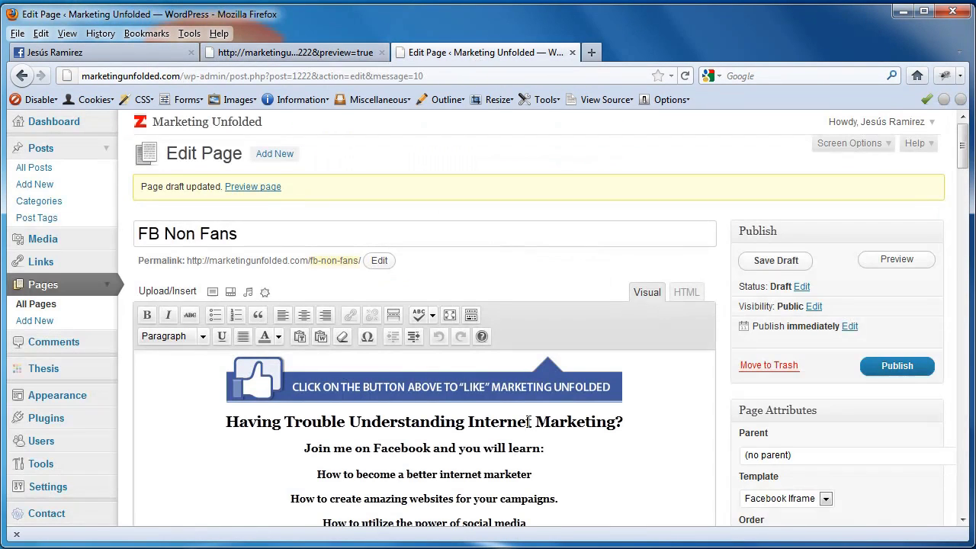
left_click(479, 424)
key("shift+Return")
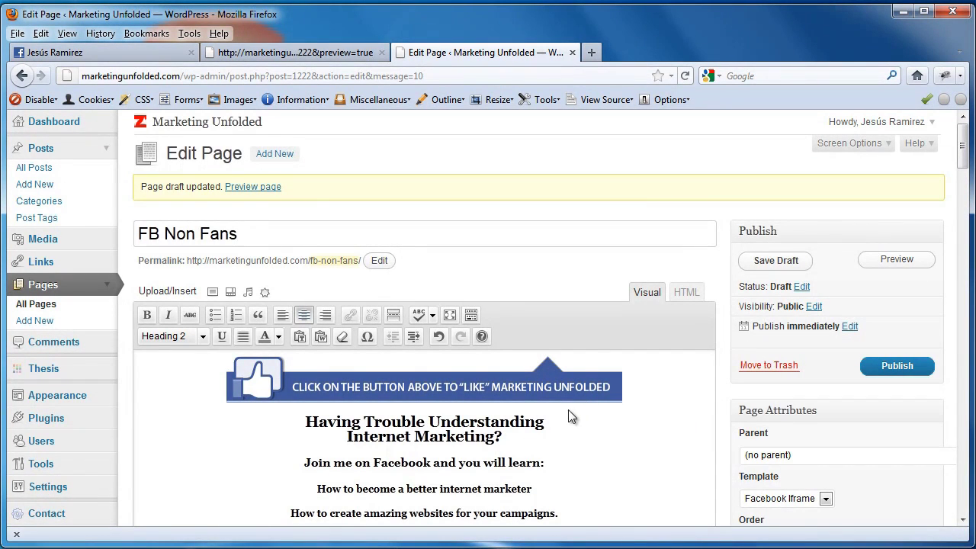
left_click(778, 259)
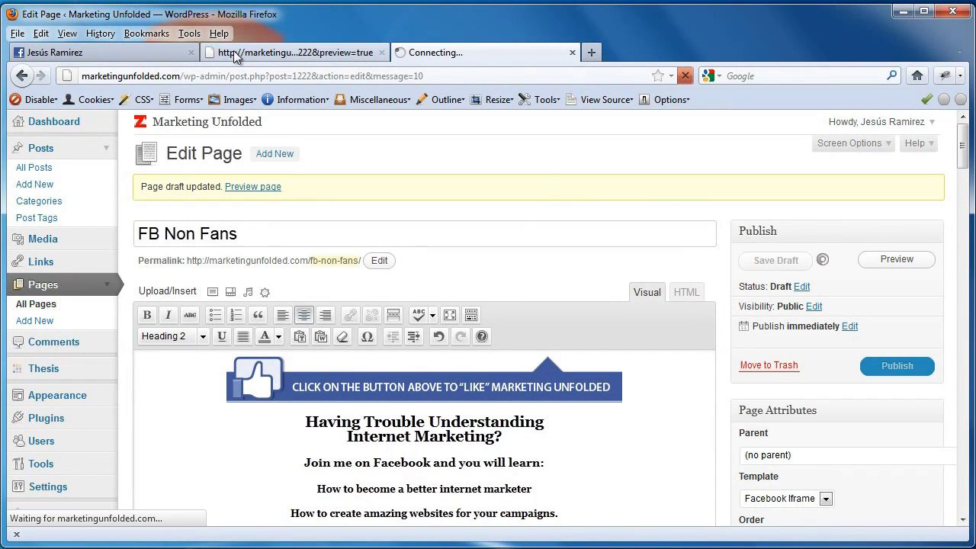
left_click(260, 56)
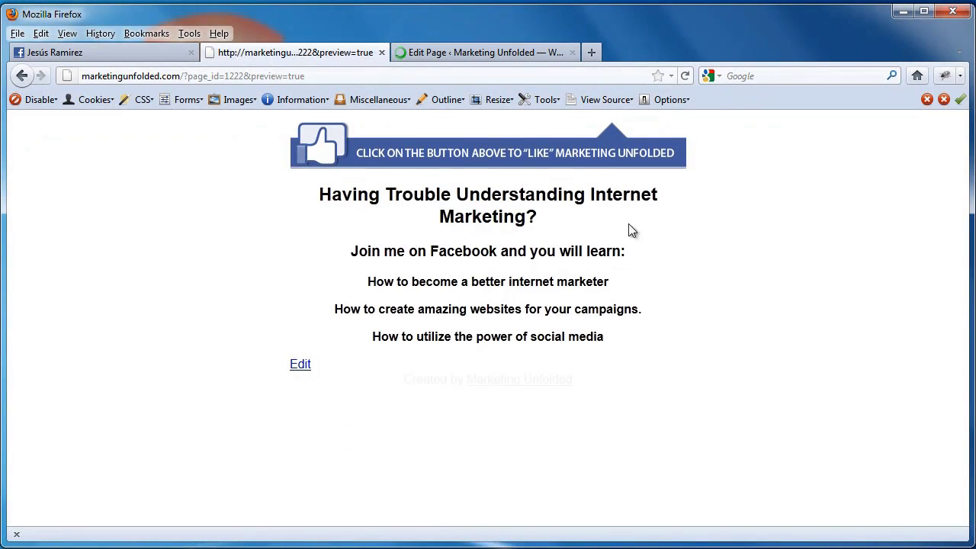
left_click(684, 76)
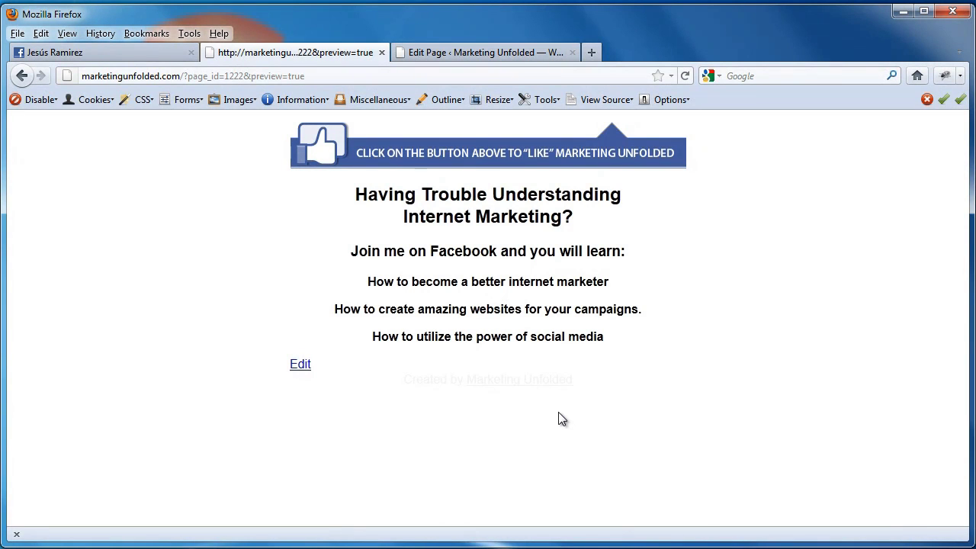
Step: Publish the FB Non Fans page and copy its permalink
left_click(427, 54)
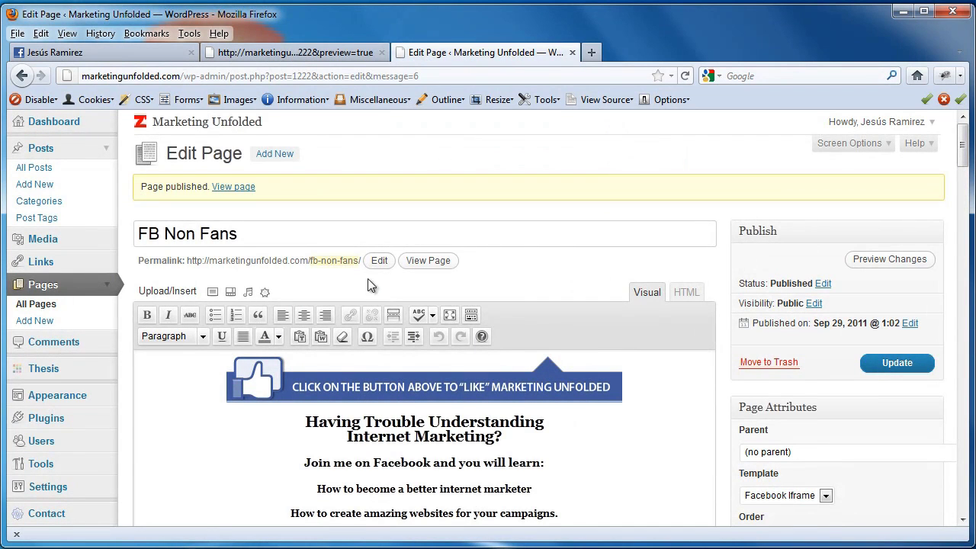
left_click_drag(361, 260, 187, 260)
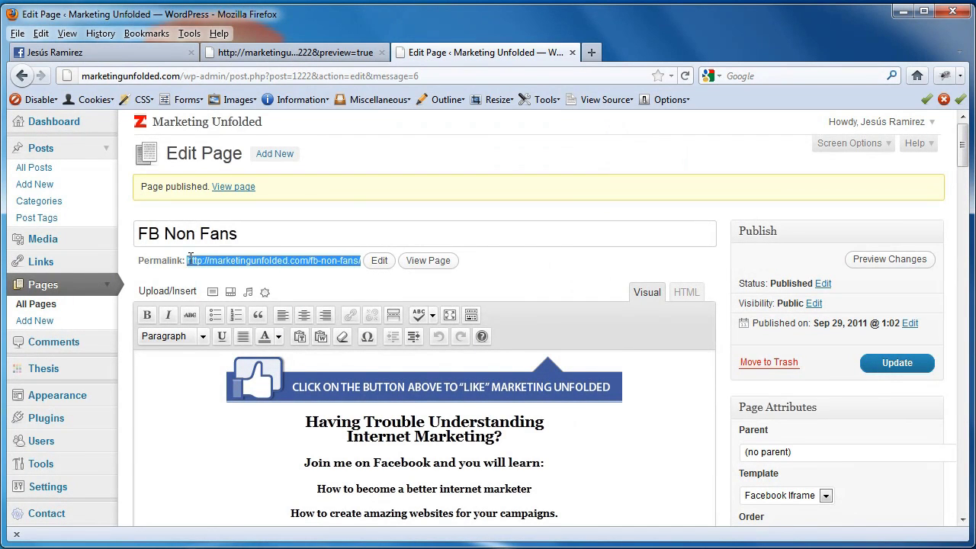
right_click(217, 259)
left_click(256, 326)
left_click(275, 155)
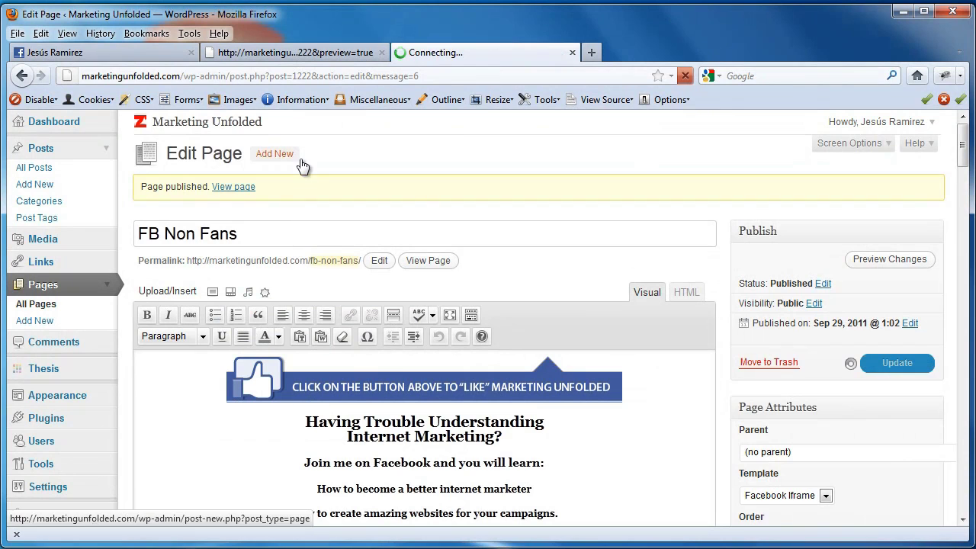
left_click(135, 58)
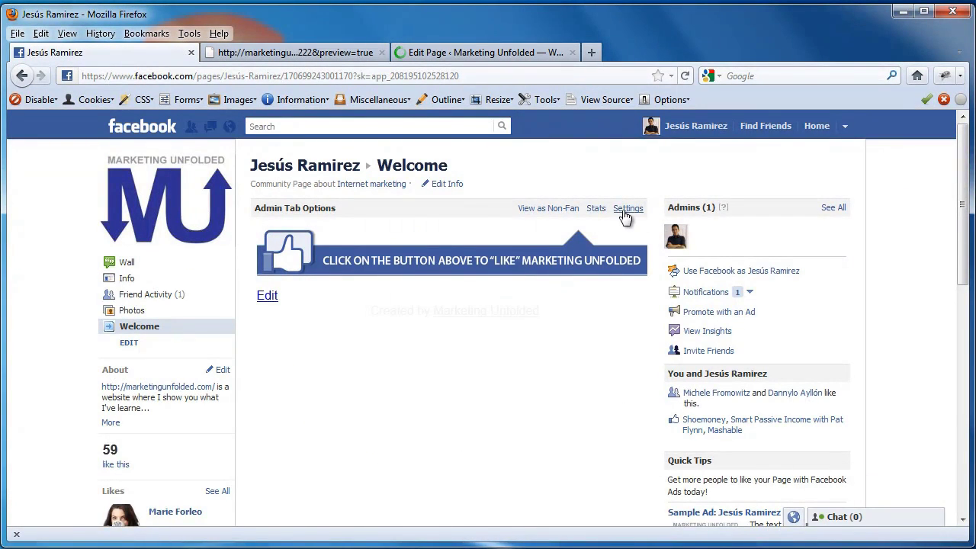
left_click(625, 210)
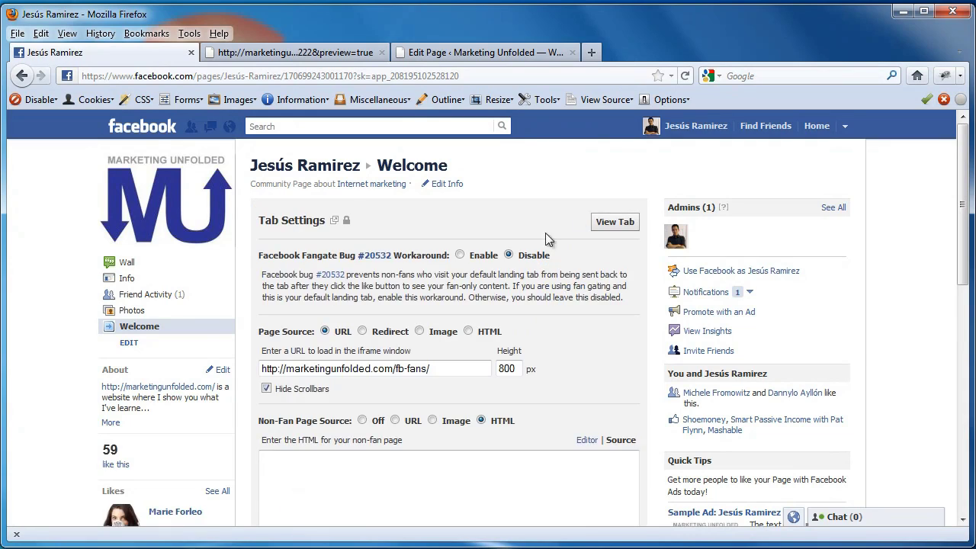
scroll(518, 267, "down", 4)
scroll(459, 300, "up", 1)
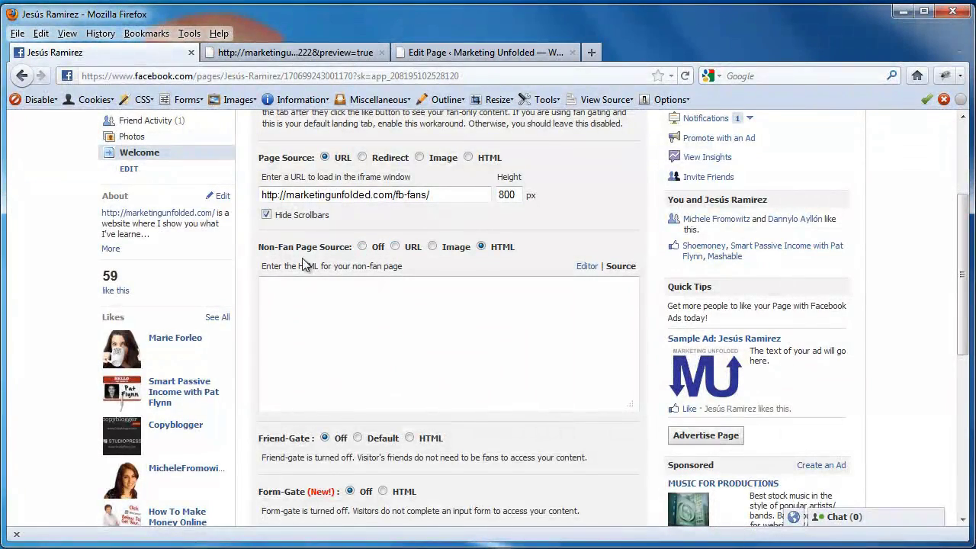
left_click(395, 247)
left_click(321, 284)
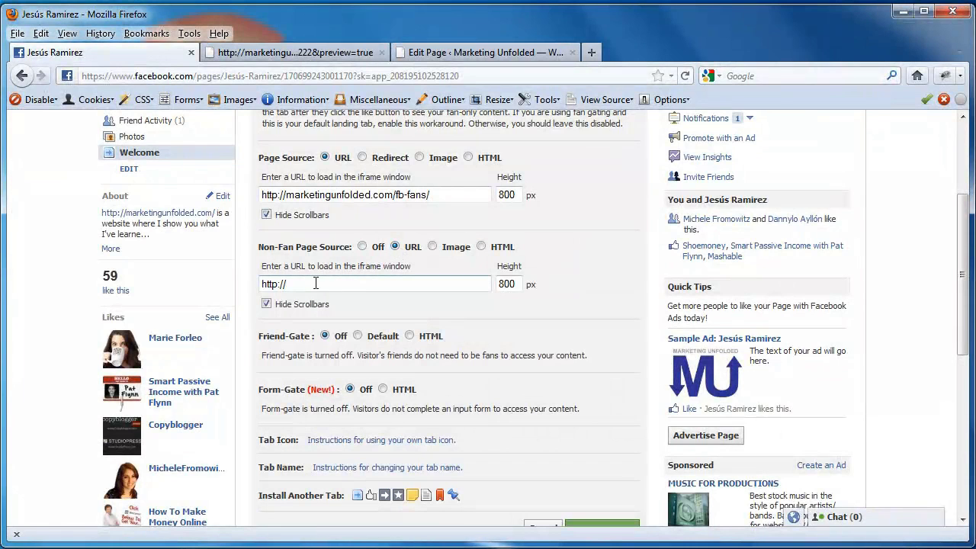
triple_click(274, 283)
right_click(269, 286)
left_click(305, 354)
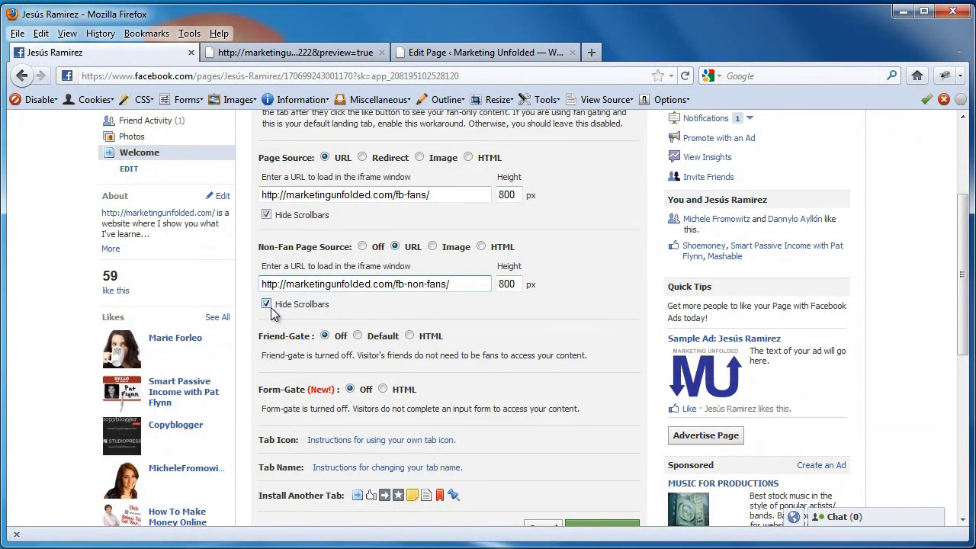
scroll(528, 324, "down", 2)
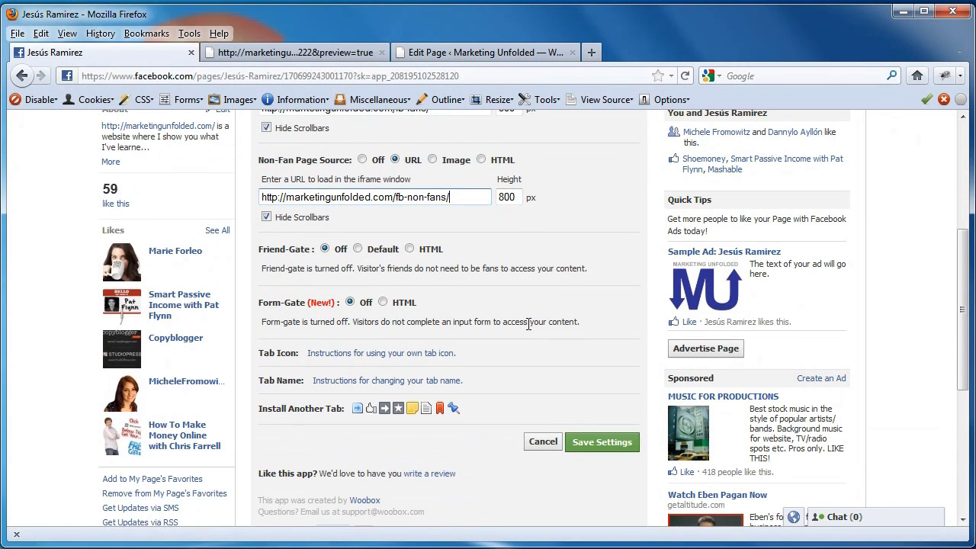
left_click(598, 449)
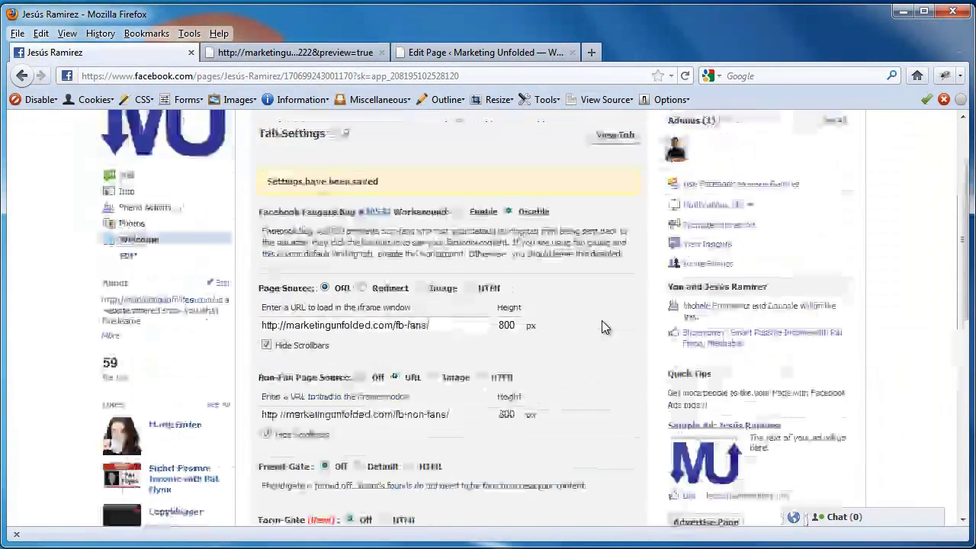
Step: View the Welcome tab as a fan and as a non-fan
scroll(601, 326, "up", 2)
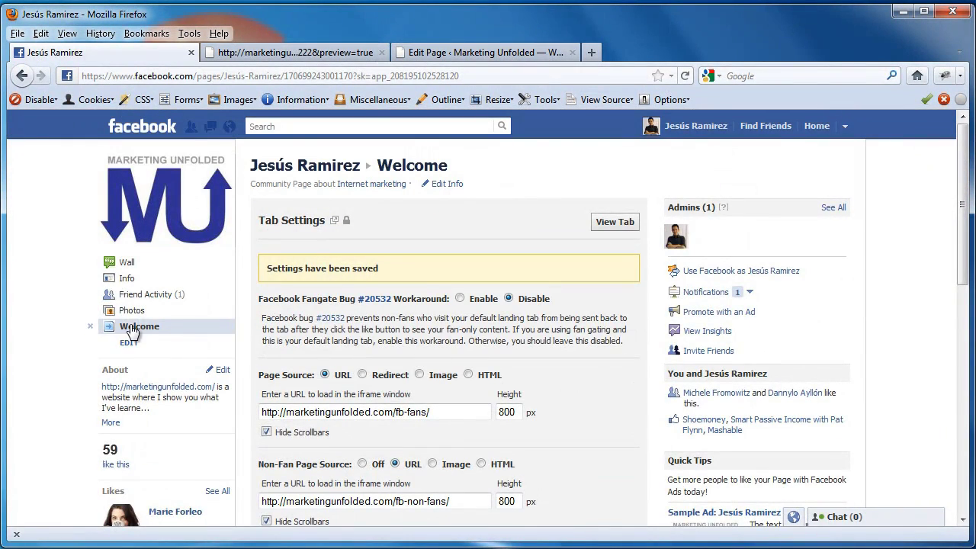
left_click(134, 328)
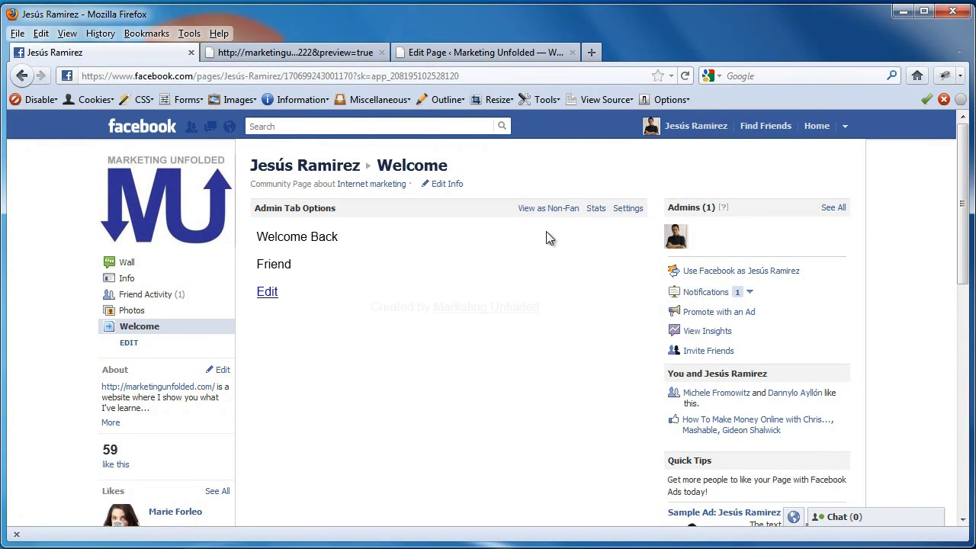
left_click(556, 214)
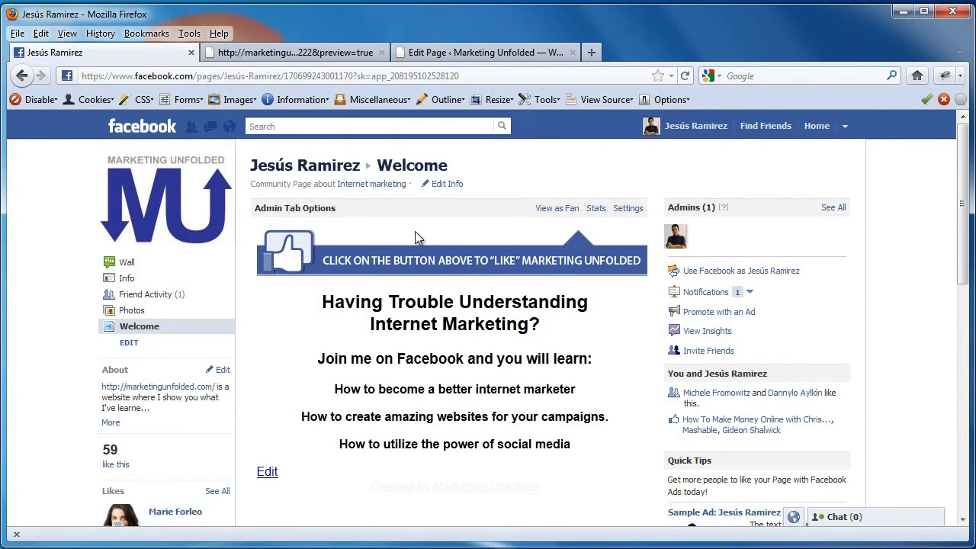
Step: Open the FB Fans page for editing in WordPress and delete all of its existing body text
left_click(476, 53)
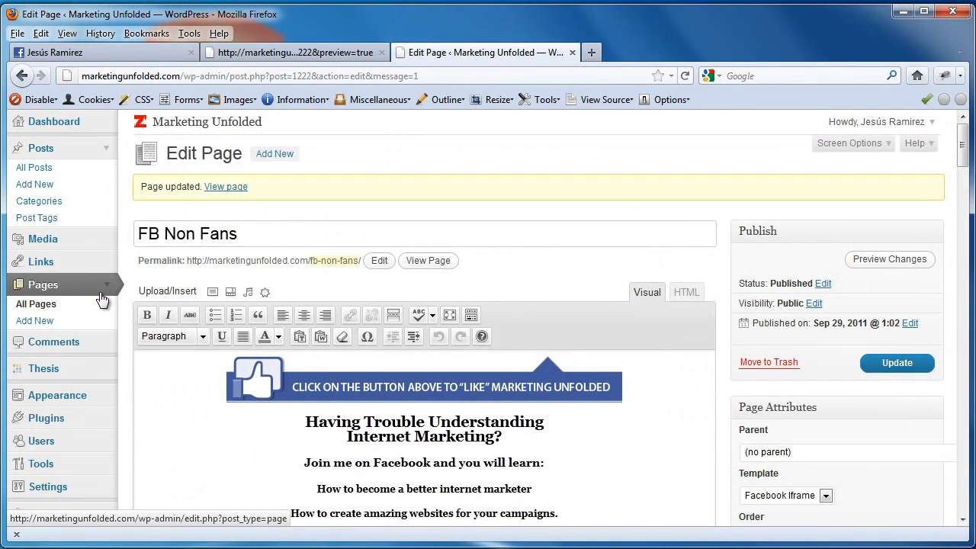
left_click(51, 306)
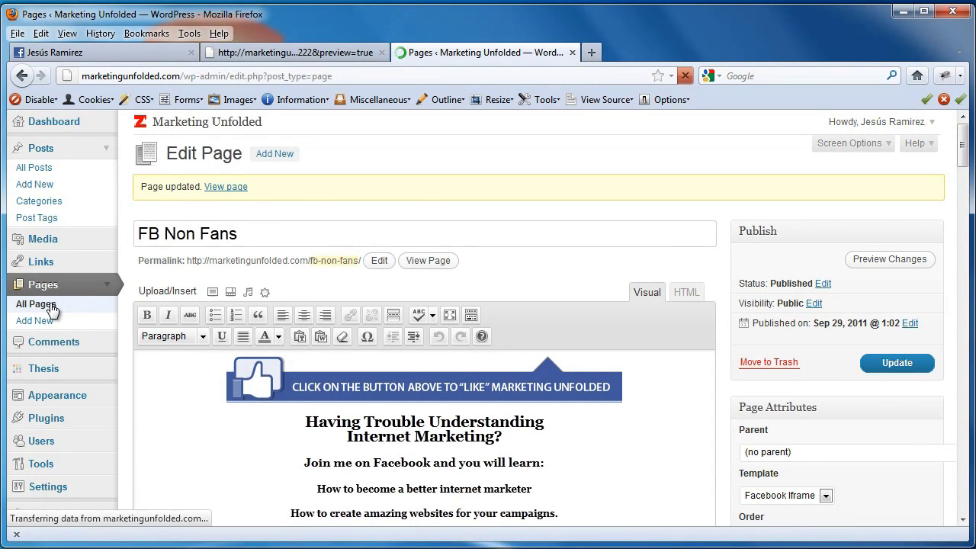
scroll(225, 406, "down", 8)
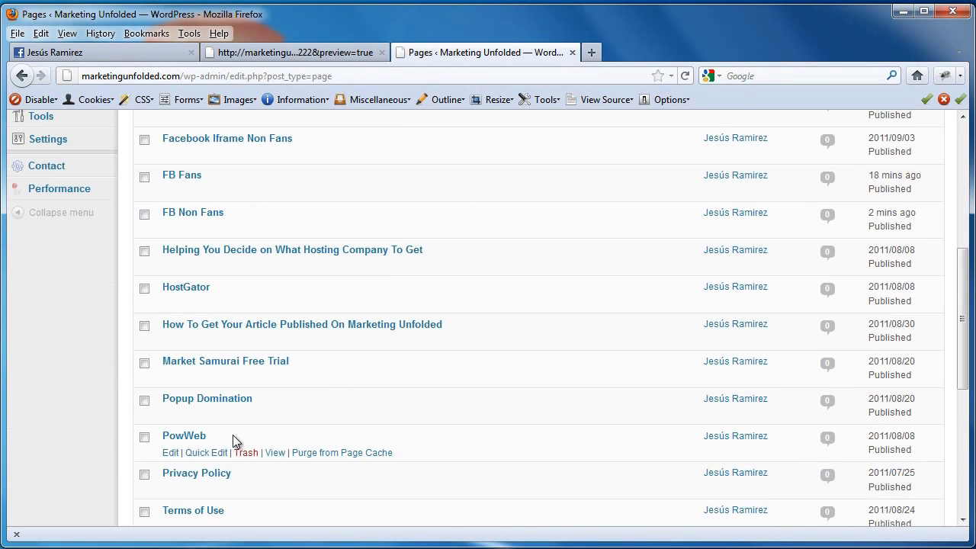
left_click(189, 179)
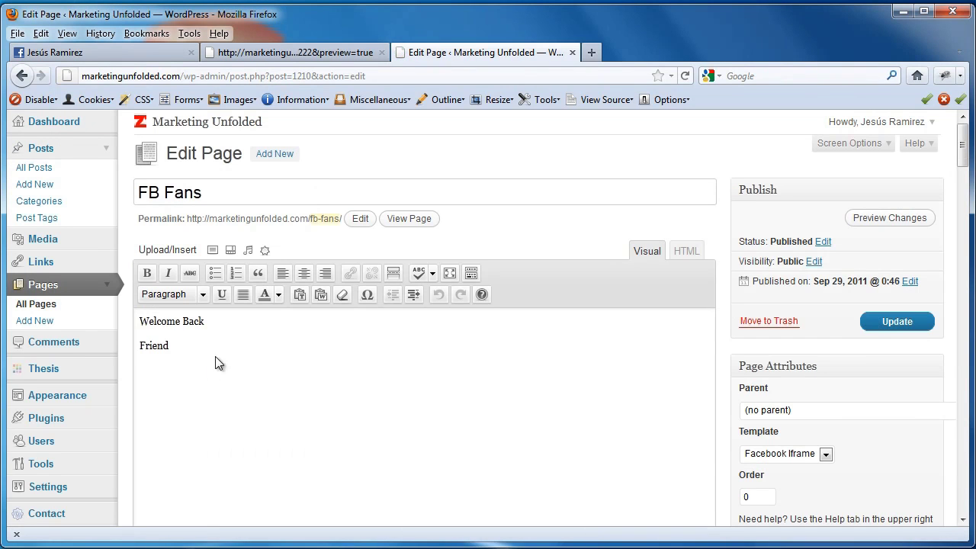
key("ctrl+a")
key("Delete")
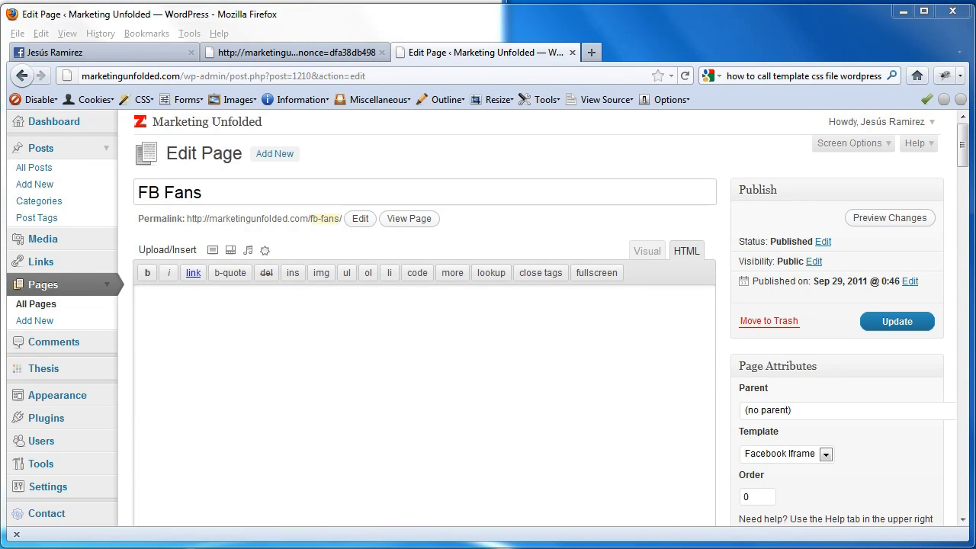
Step: Upload the image file fb-header-fans-mu from the computer to the FB Fans page
left_click(388, 330)
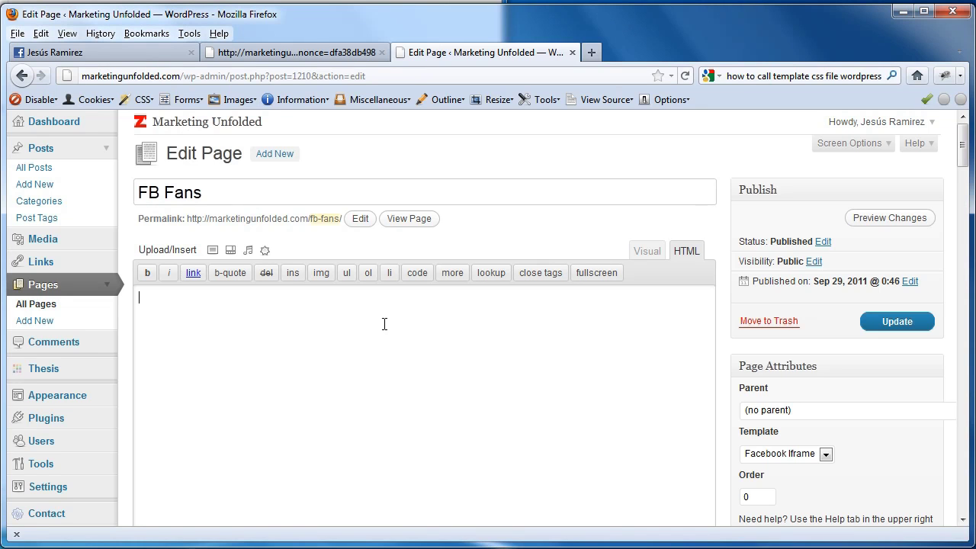
left_click(213, 252)
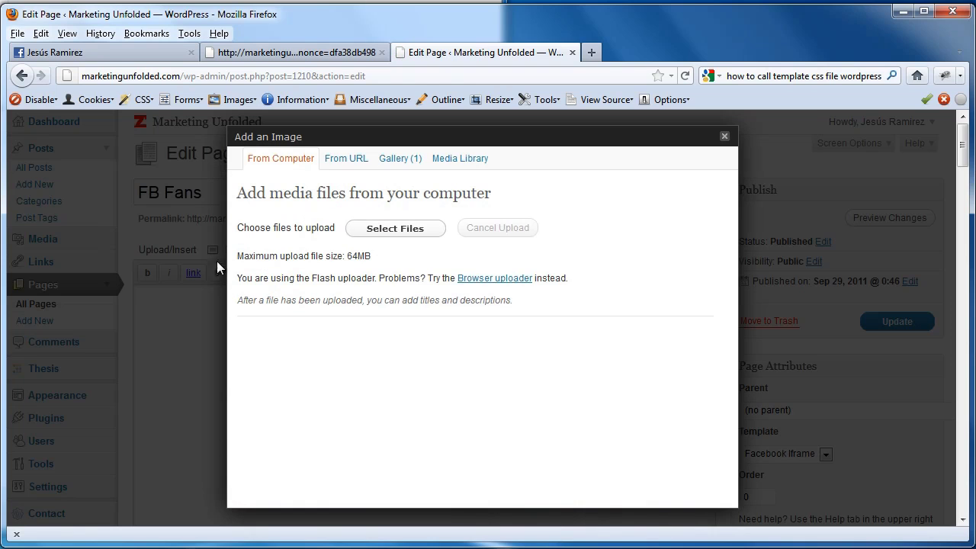
left_click(373, 233)
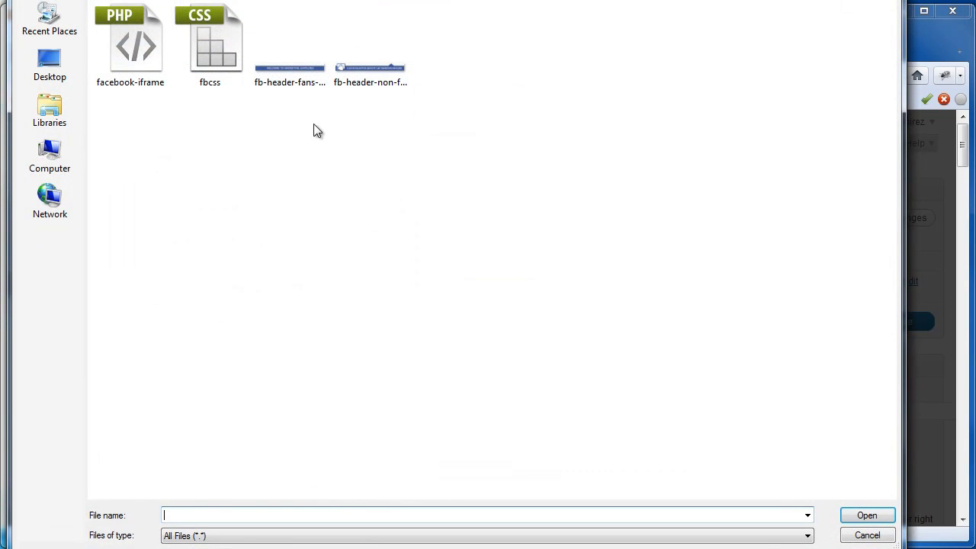
left_click(263, 68)
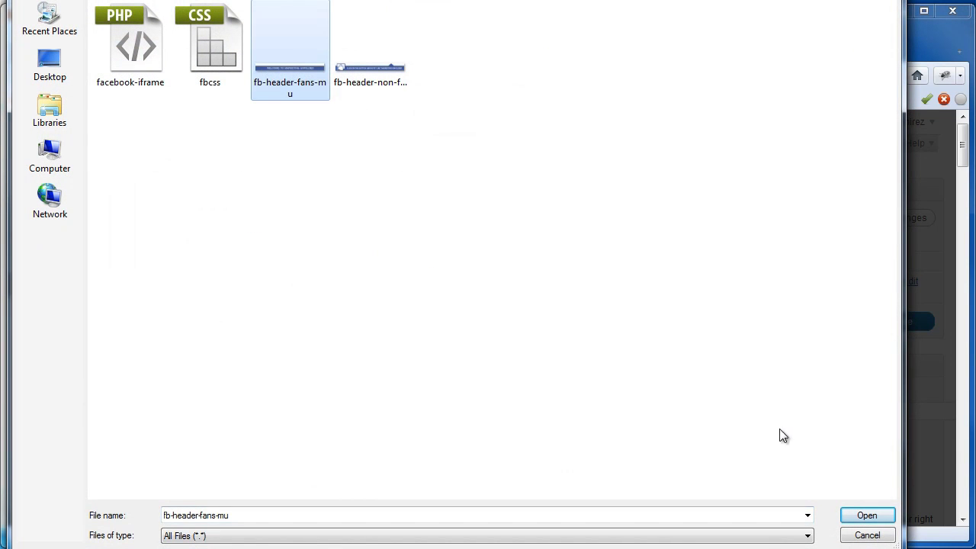
left_click(866, 516)
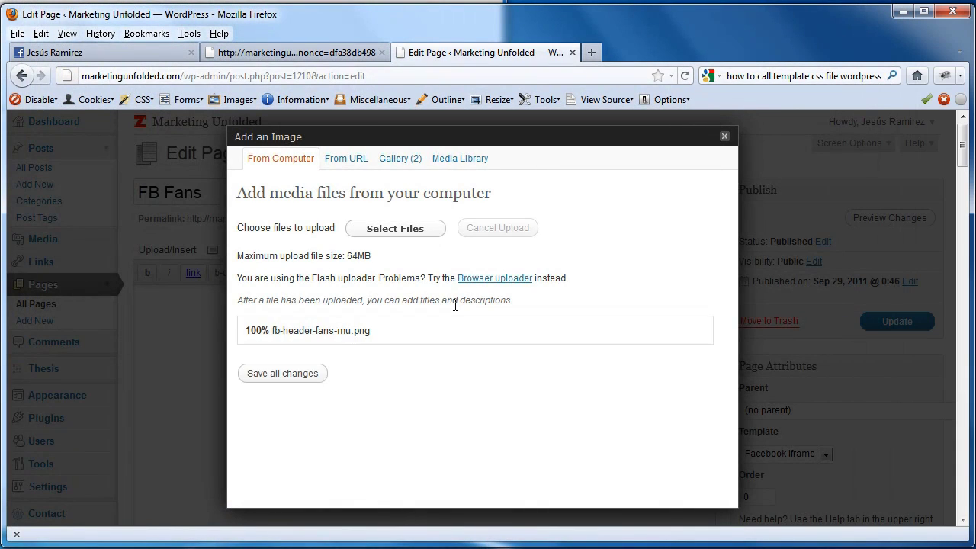
Step: Remove the uploaded header image's link URL and insert the image into the page body
scroll(450, 316, "down", 3)
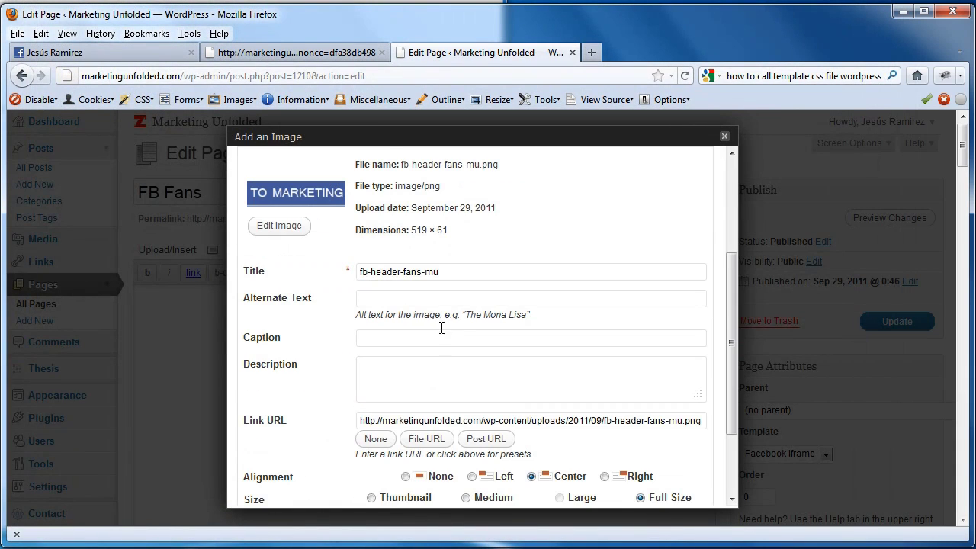
left_click(373, 440)
scroll(374, 441, "down", 2)
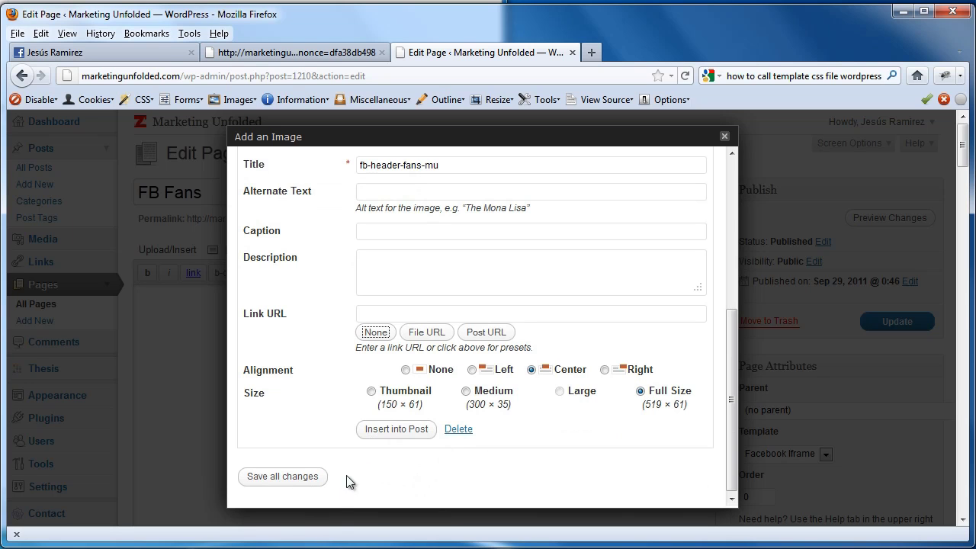
left_click(393, 429)
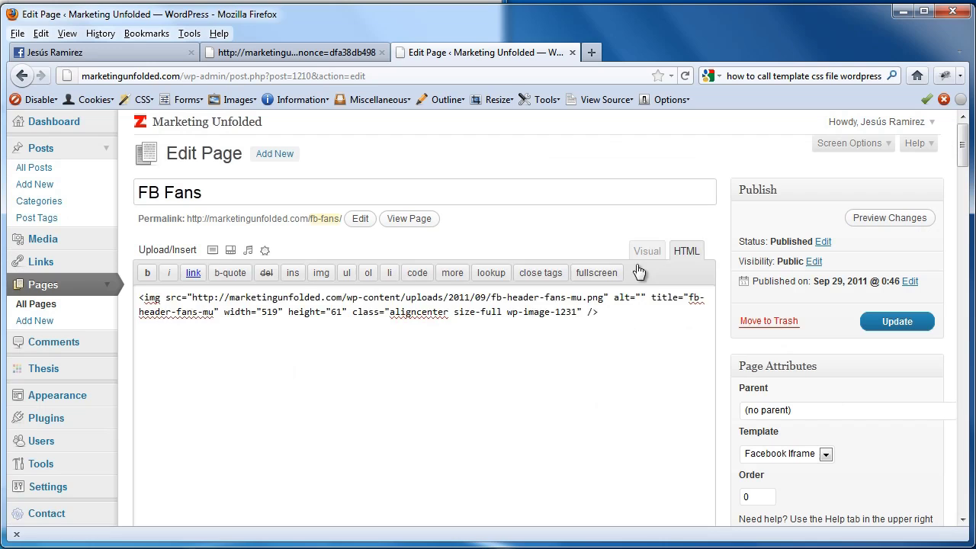
Step: In the visual editor, write "Learn how to get more sales, more traffic, and build better websites with Marketing Unfolded's FREE weekly newsletter" below the header image
left_click(645, 253)
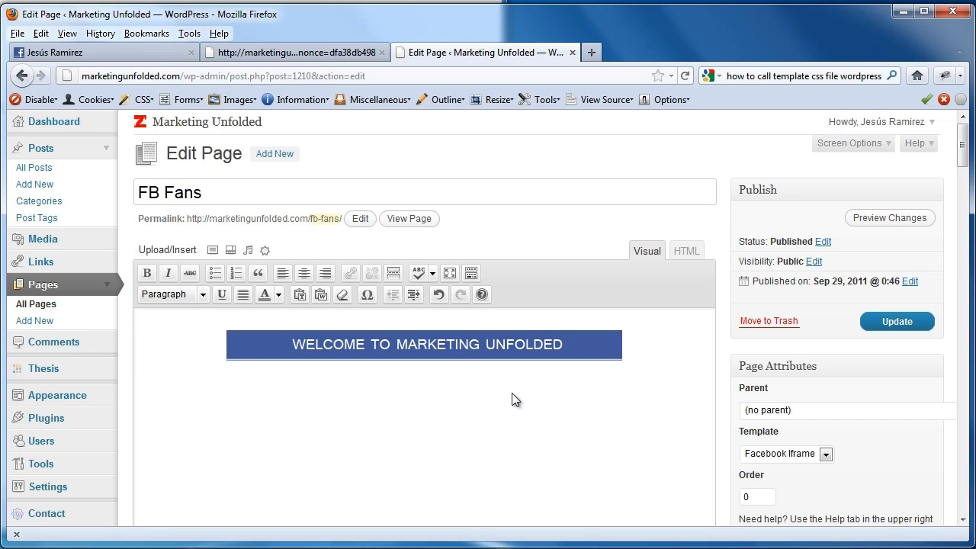
type("Learn")
type(" Ho")
key("BackSpace")
type("ow")
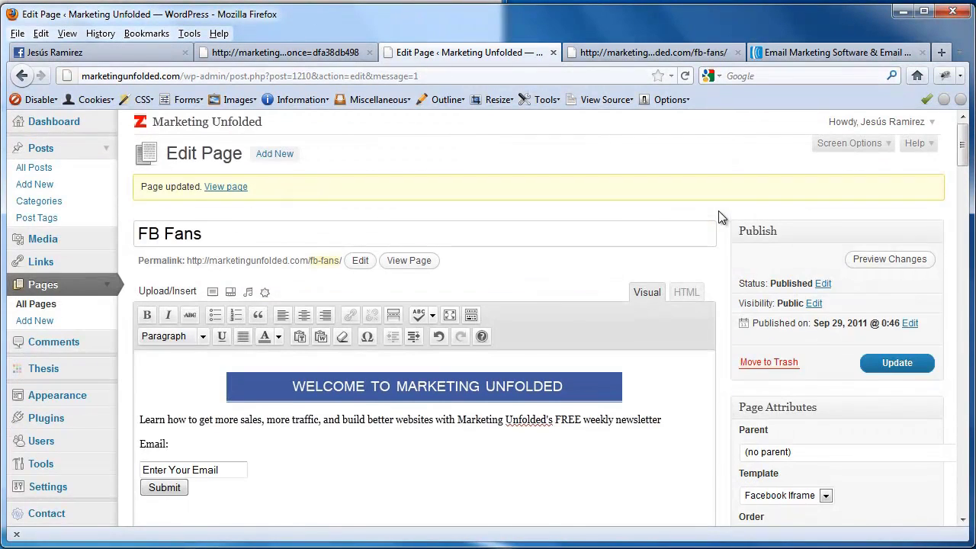
Step: Add an empty paragraph above the newsletter sentence and a line break before "with Marketing Unfolded's"
scroll(721, 215, "down", 4)
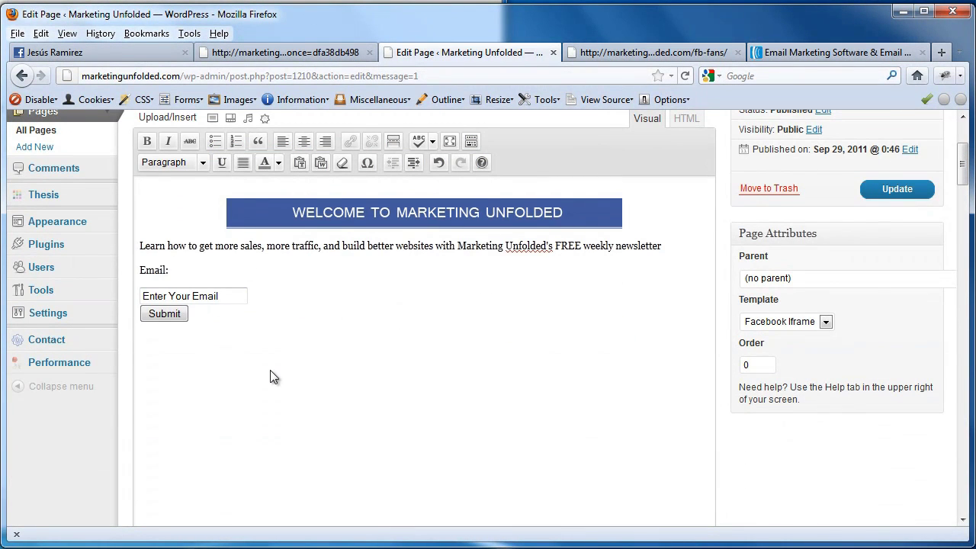
left_click(141, 249)
key("Return")
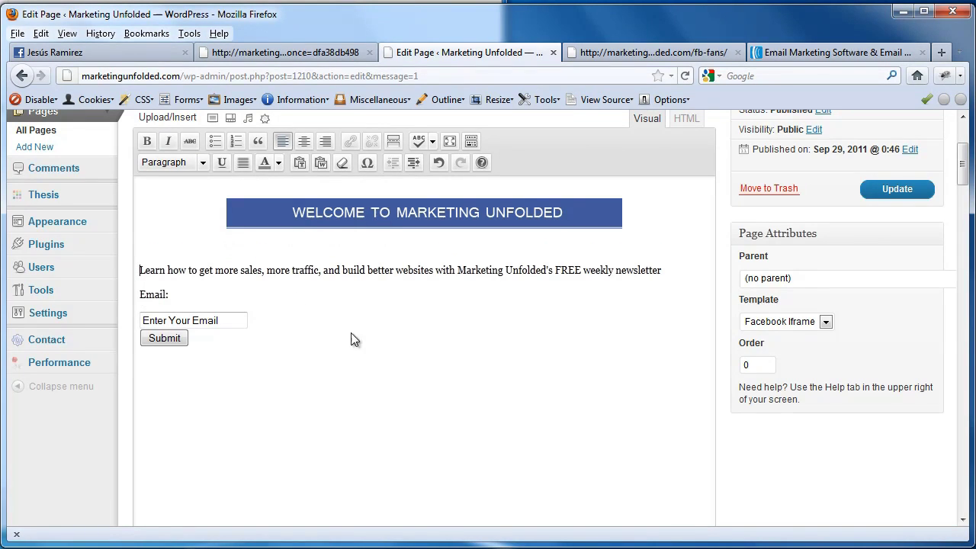
left_click(439, 276)
key("shift+Return")
Step: Format the newsletter sentence as Heading 2
left_click_drag(373, 291, 156, 270)
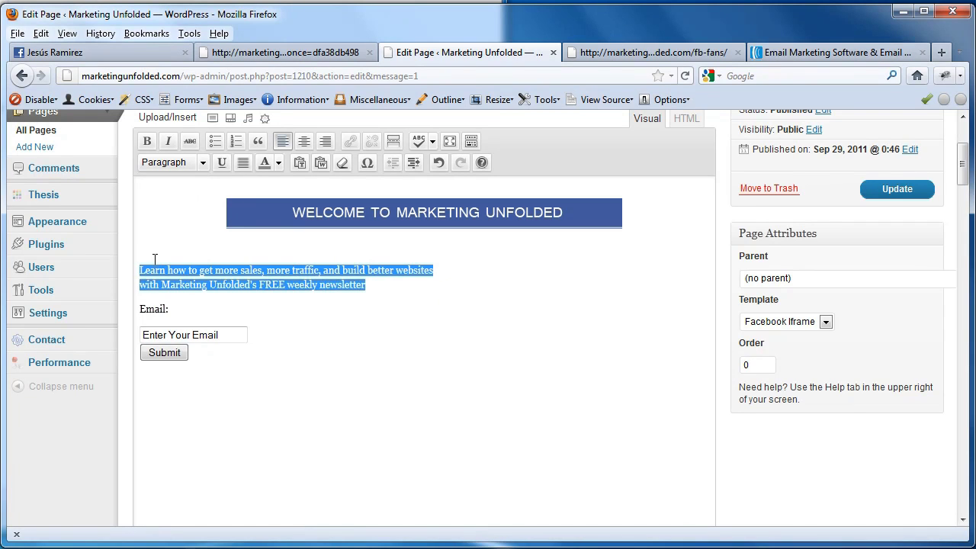
left_click(203, 162)
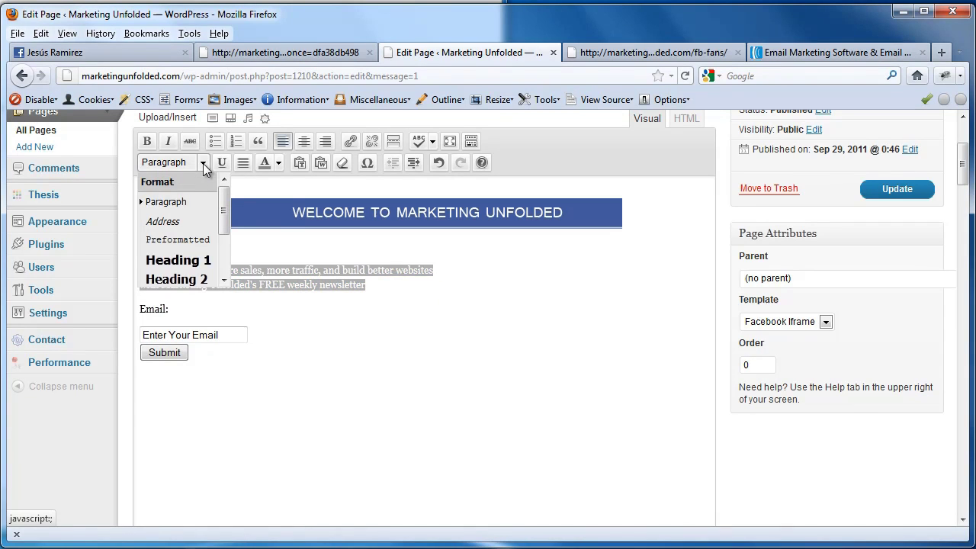
left_click(183, 280)
left_click(505, 290)
Step: Make the "Email:" label above the email field bold
left_click(174, 320)
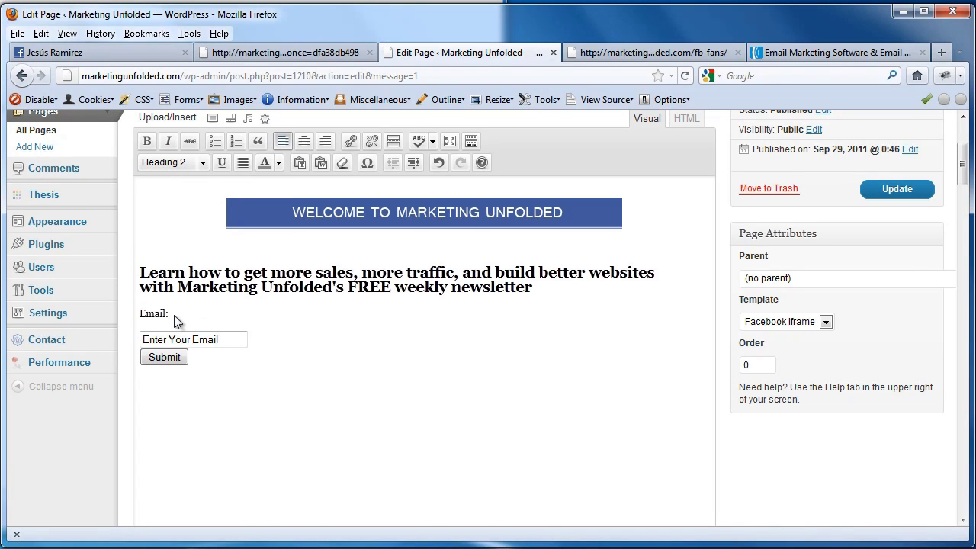
left_click_drag(174, 320, 140, 314)
left_click(148, 141)
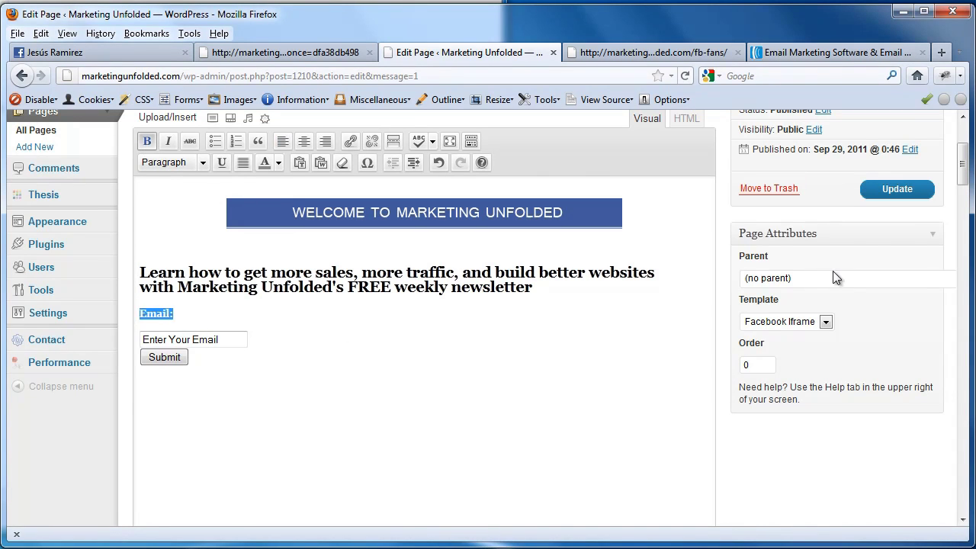
Step: Update the FB Fans page and reload its live version at marketingunfolded.com/fb-fans/ to check the formatting
scroll(832, 277, "up", 3)
left_click(876, 278)
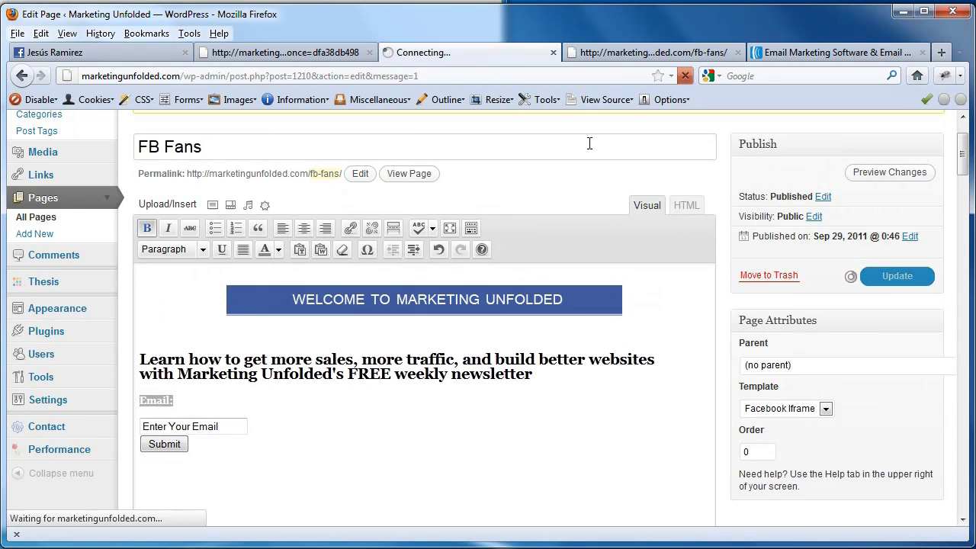
left_click(618, 53)
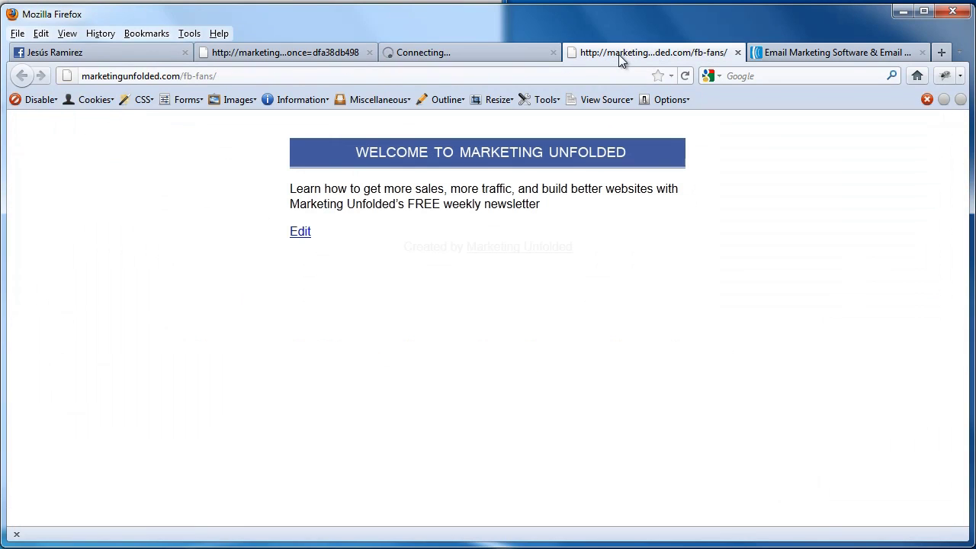
left_click(687, 75)
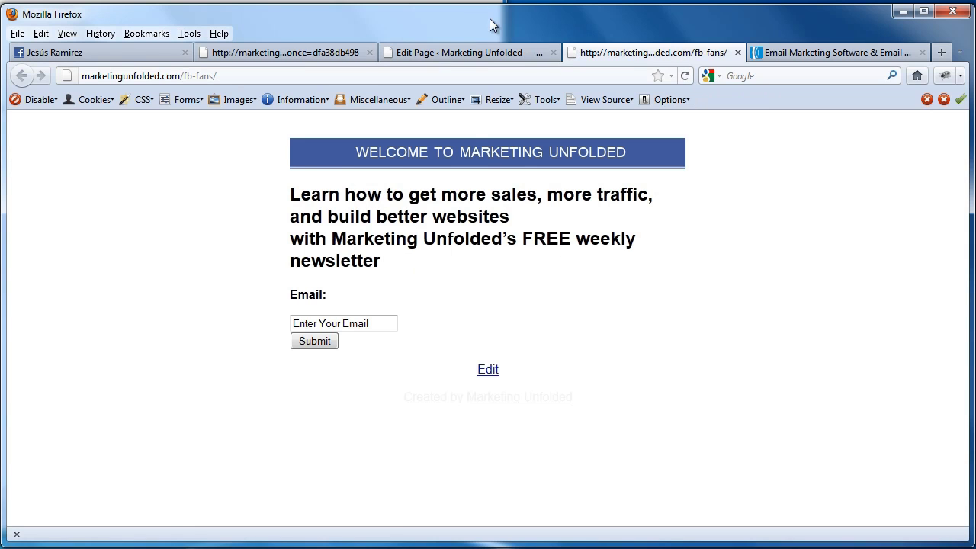
Step: Return to the FB Fans page editor and change the newsletter sentence to Heading 3
left_click(486, 53)
scroll(468, 352, "down", 2)
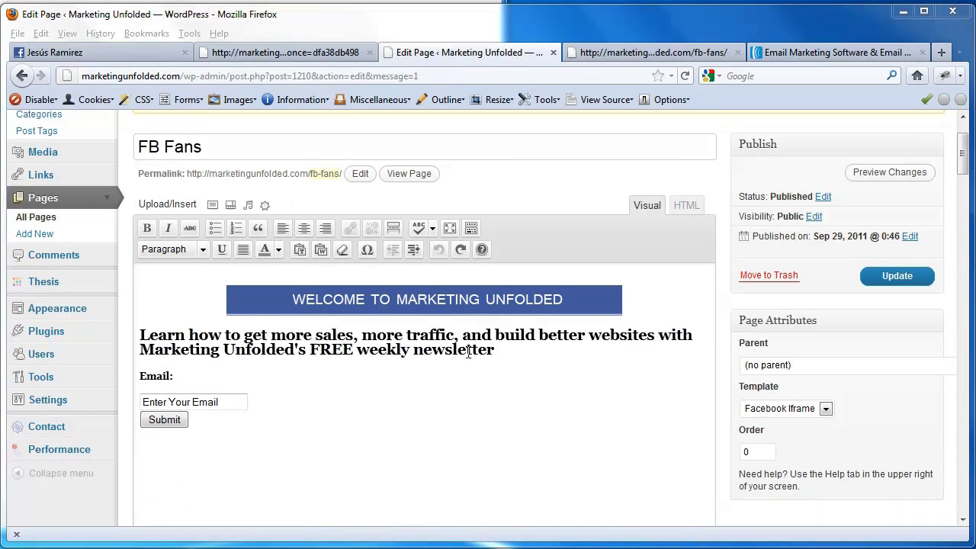
left_click_drag(509, 352, 139, 333)
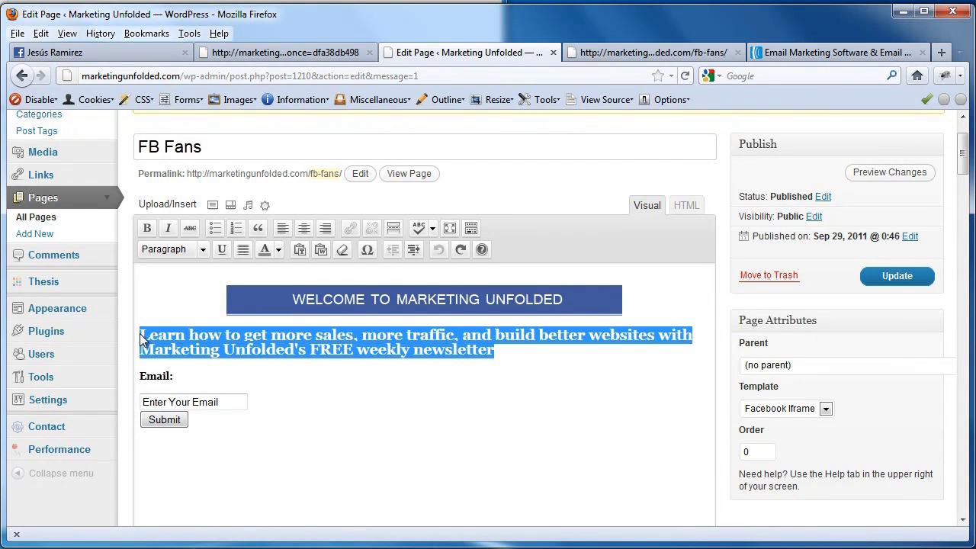
left_click(183, 252)
scroll(217, 324, "down", 2)
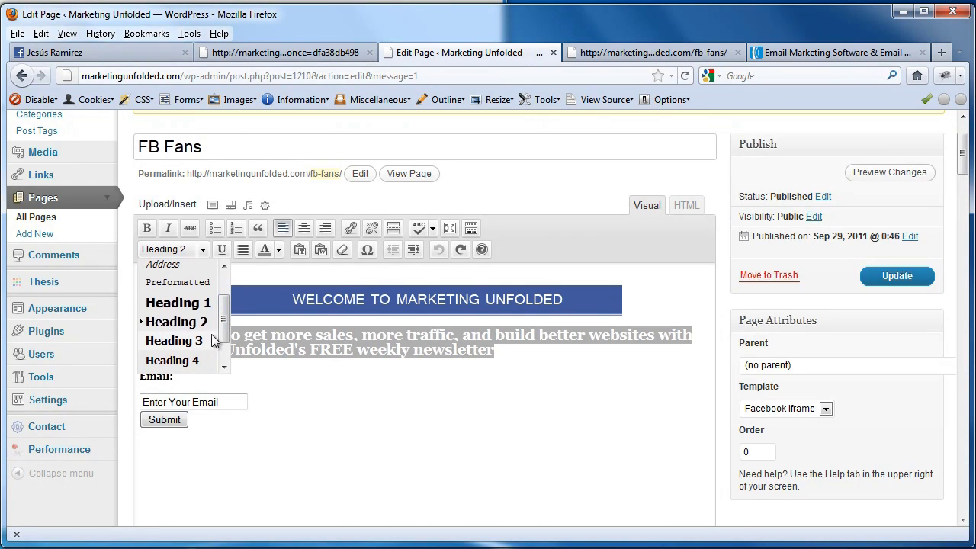
left_click(183, 360)
left_click(350, 380)
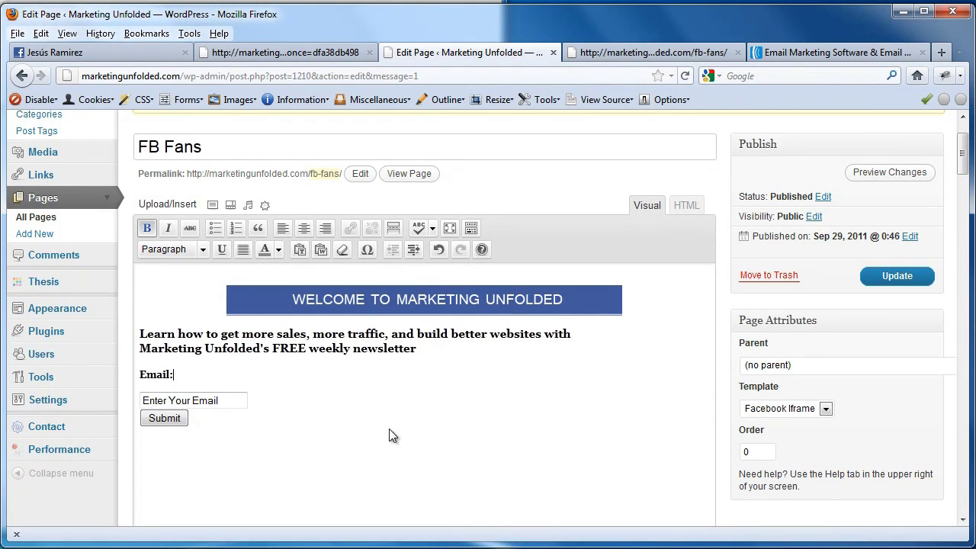
Step: Update the page and reload the live fb-fans page to check the smaller heading
left_click(889, 279)
left_click(609, 52)
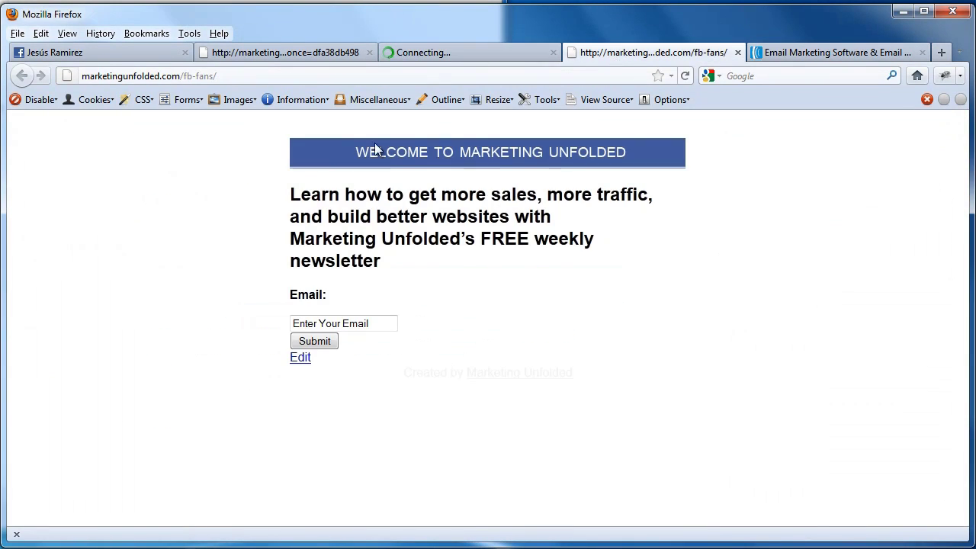
left_click(684, 76)
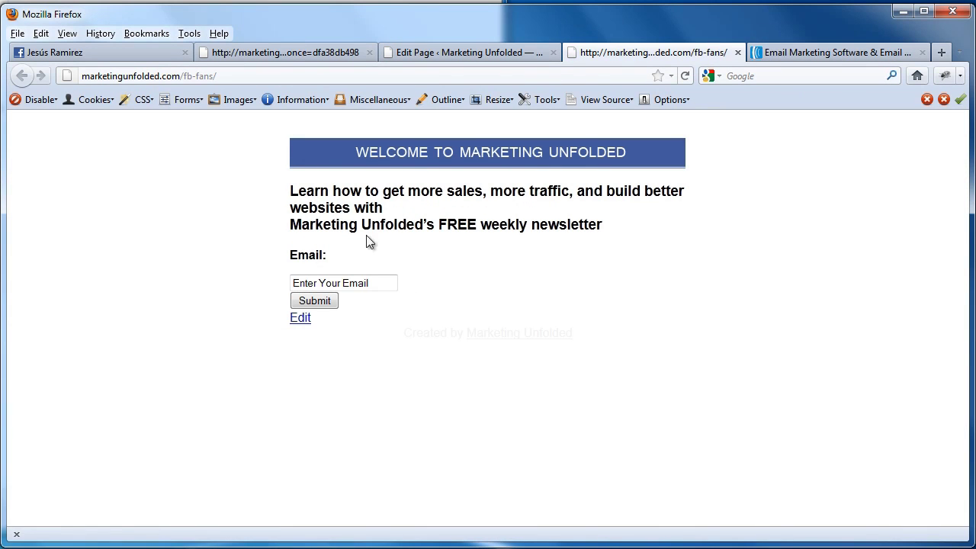
Step: Remove the line break before "Marketing Unfolded's" in the heading, update the page and check how the live heading wraps
left_click(486, 54)
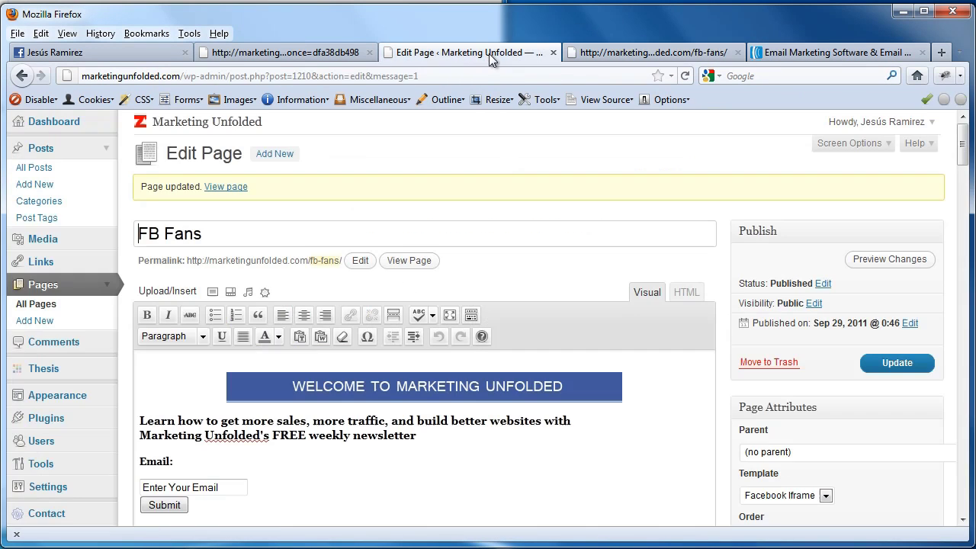
left_click(141, 435)
key("BackSpace")
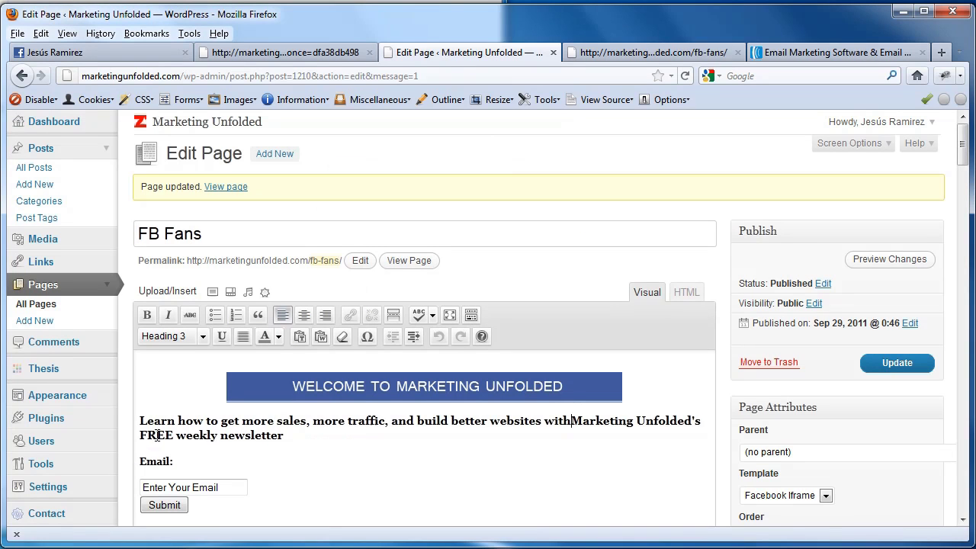
left_click(897, 363)
left_click(635, 54)
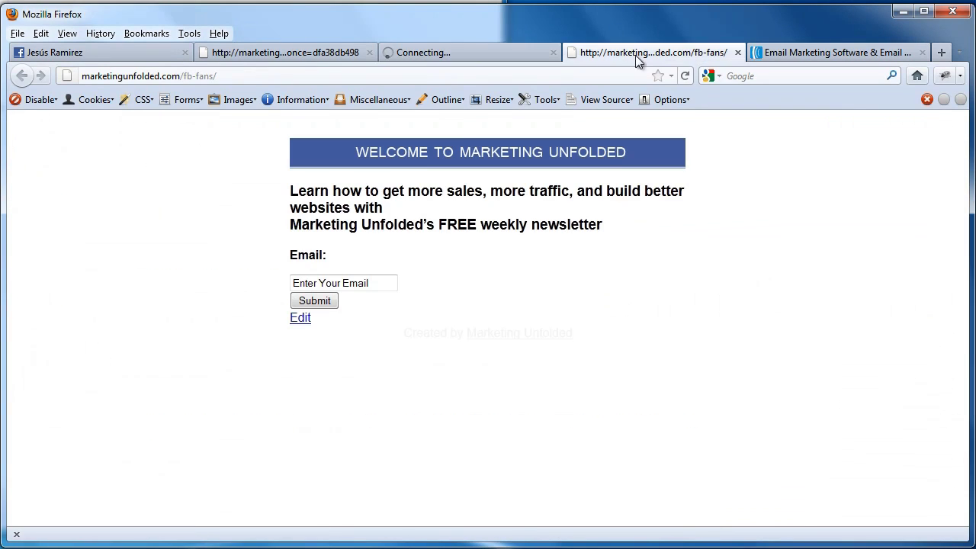
left_click(686, 77)
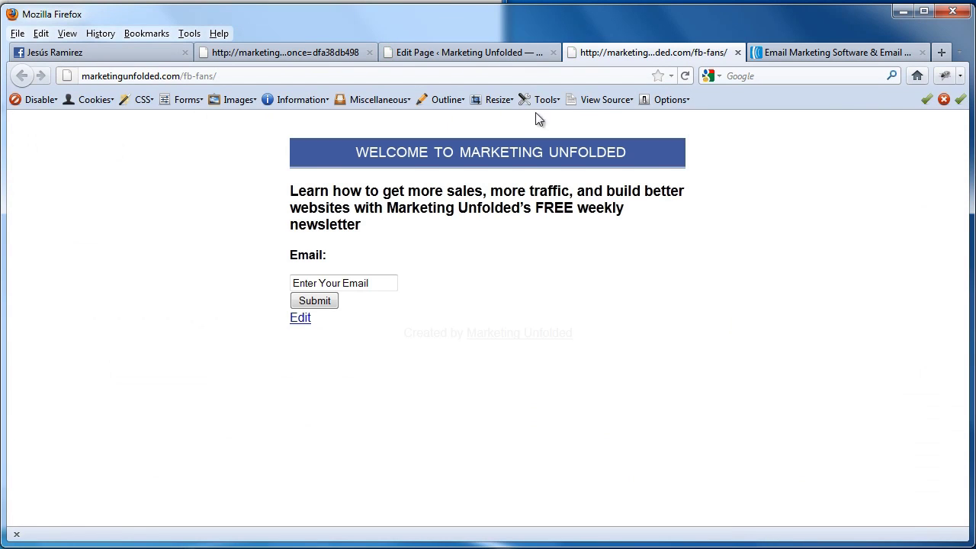
Step: In the page editor, add a line break before "and build better websites" and center the whole newsletter heading
left_click(477, 53)
scroll(614, 329, "down", 4)
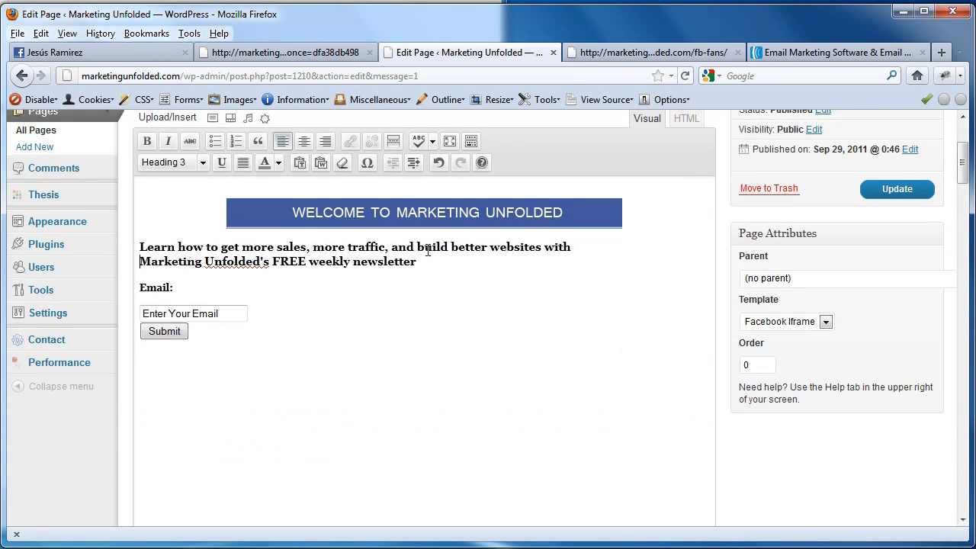
left_click(391, 247)
key("shift+Return")
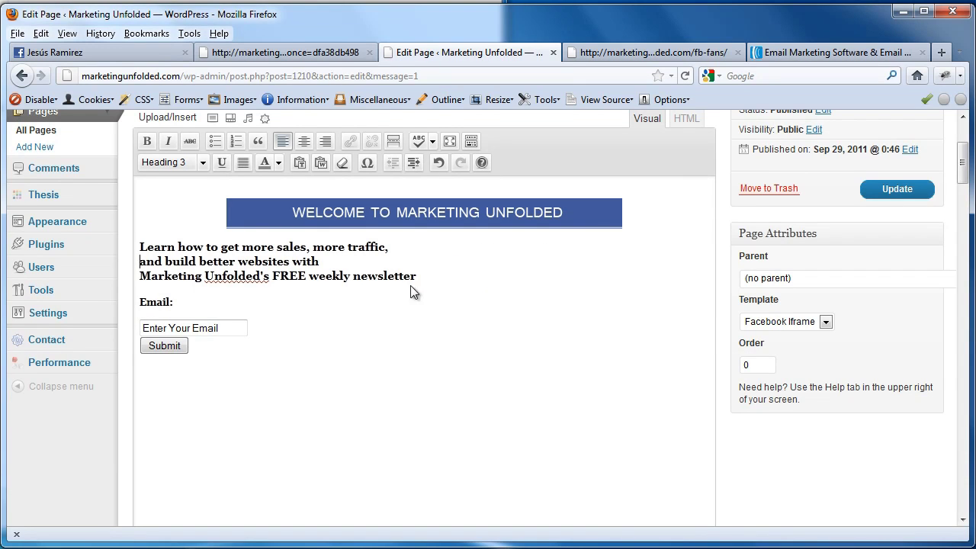
left_click_drag(419, 279, 118, 252)
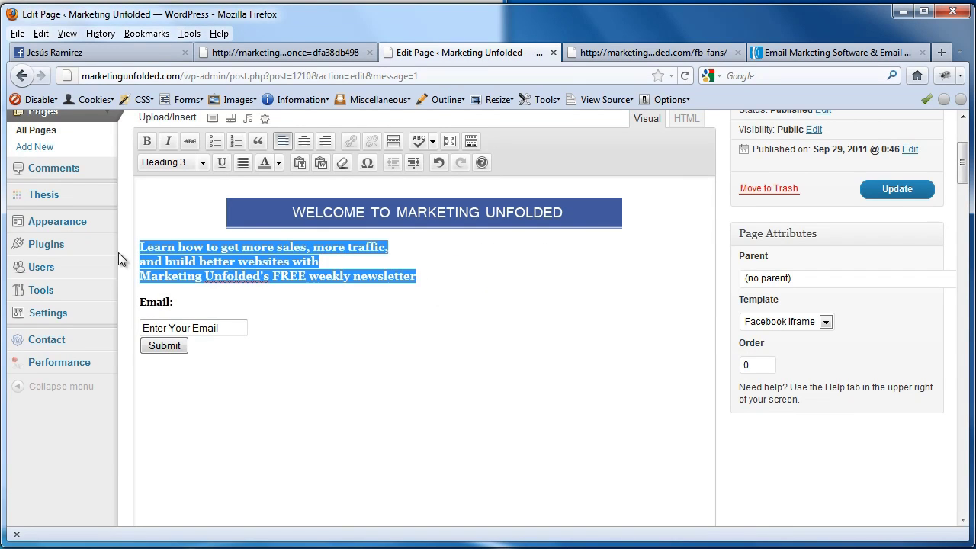
left_click(305, 141)
Step: Update the FB Fans page, check the centered heading on the reloaded live page, and return to the editor
left_click(895, 192)
left_click(639, 54)
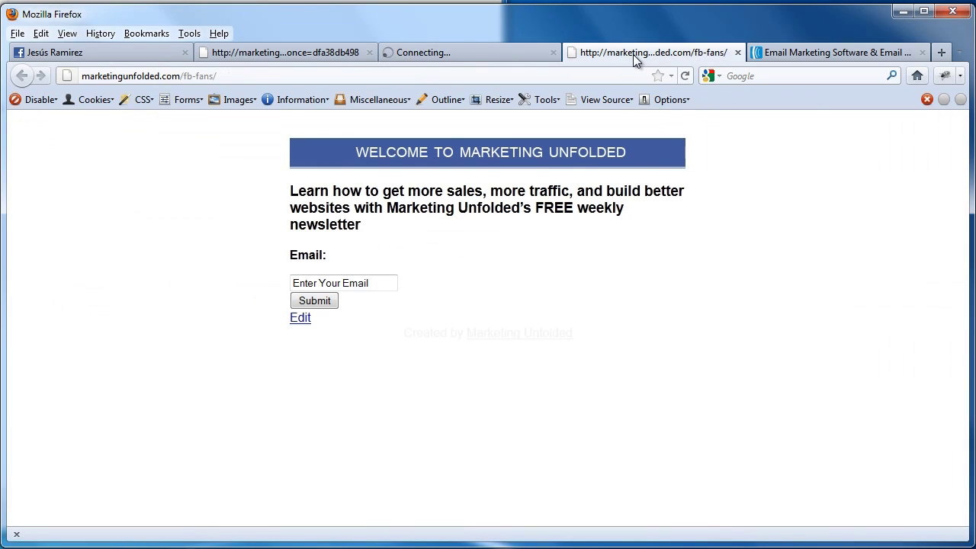
left_click(683, 76)
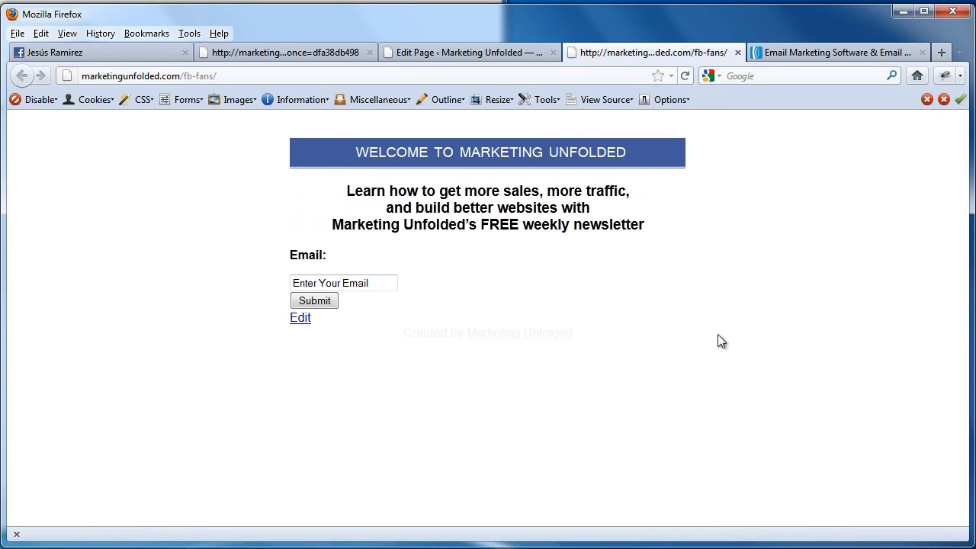
key("ctrl+Page_Up")
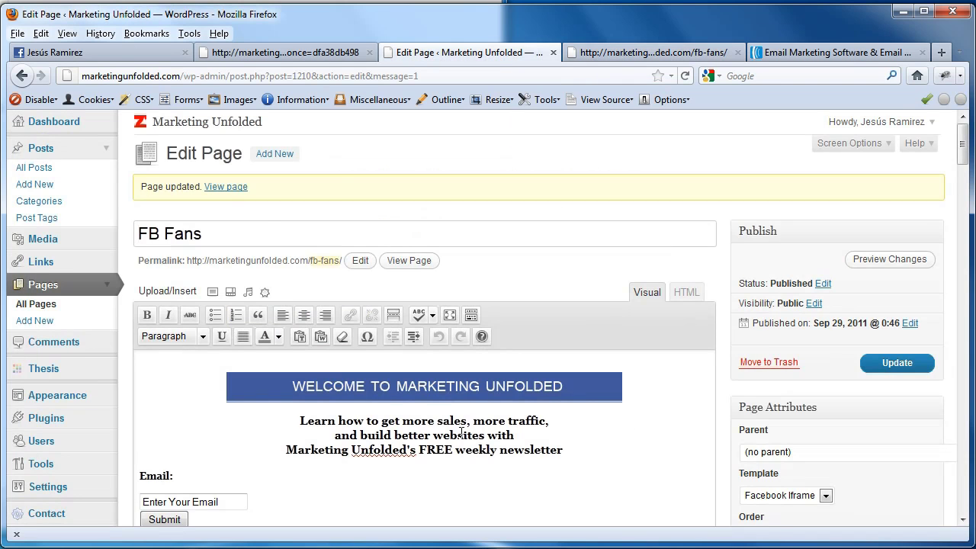
Step: Color the word "FREE" in the newsletter heading red
scroll(465, 439, "down", 2)
left_click_drag(417, 363, 453, 356)
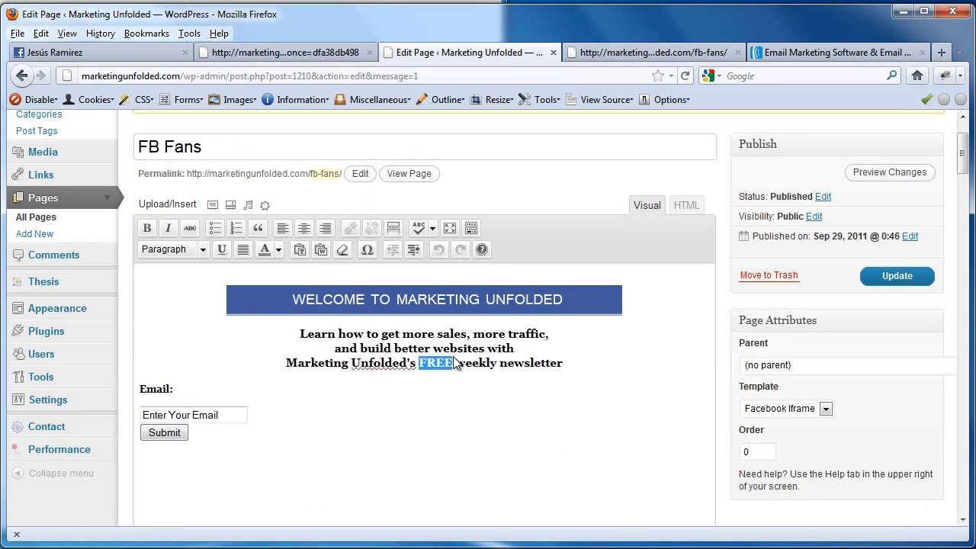
left_click(280, 250)
left_click(263, 292)
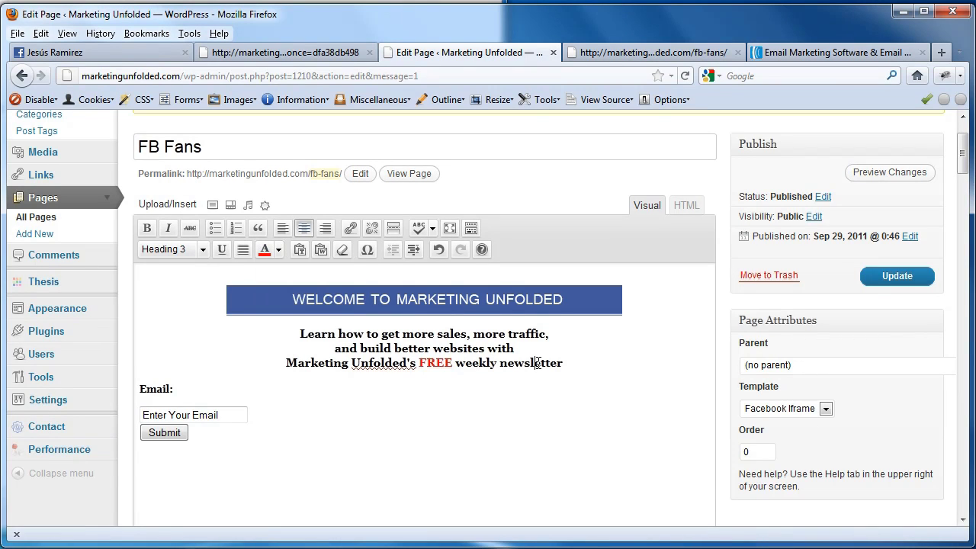
Step: Update the FB Fans page and reload the live fb-fans page to check the colored word
left_click(871, 292)
left_click(614, 55)
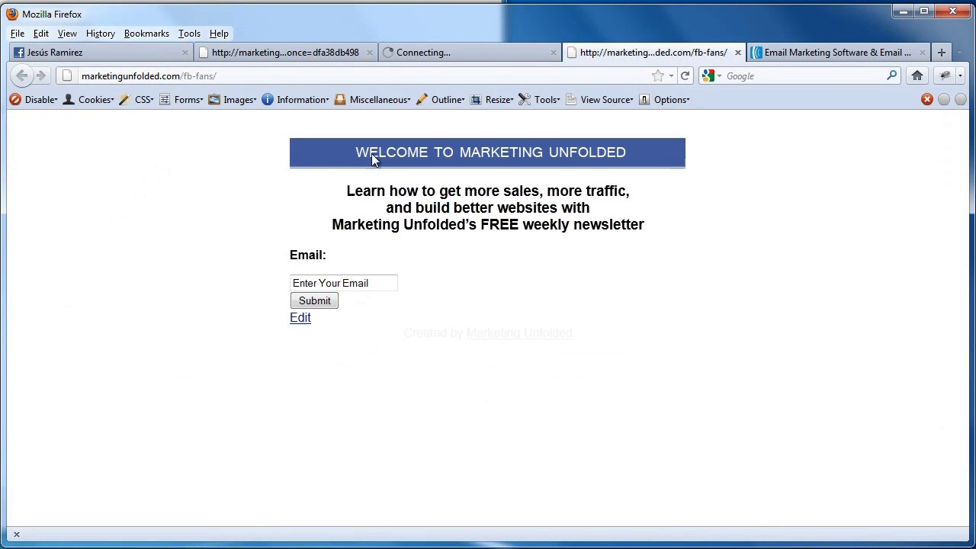
left_click(683, 77)
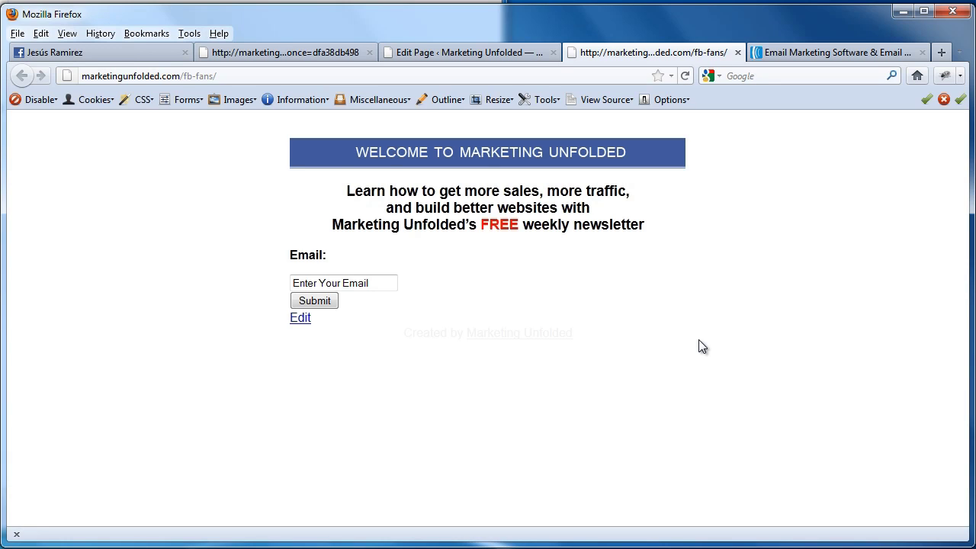
Step: Compare the live page's email form with the signup box on the marketingunfolded.com home page, and return to the fb-fans page
left_click(352, 286)
left_click(384, 335)
left_click(396, 417)
left_click_drag(181, 76, 288, 74)
key("BackSpace")
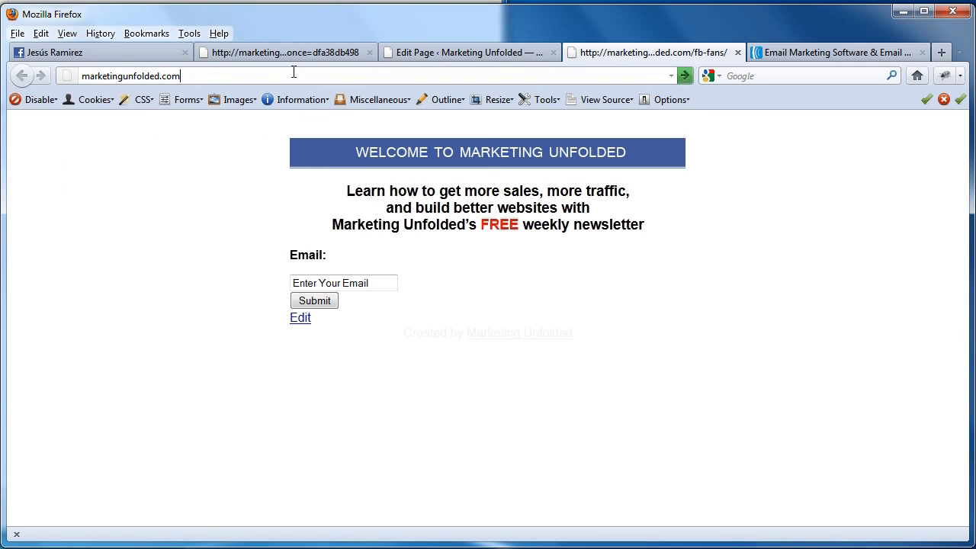
key("Return")
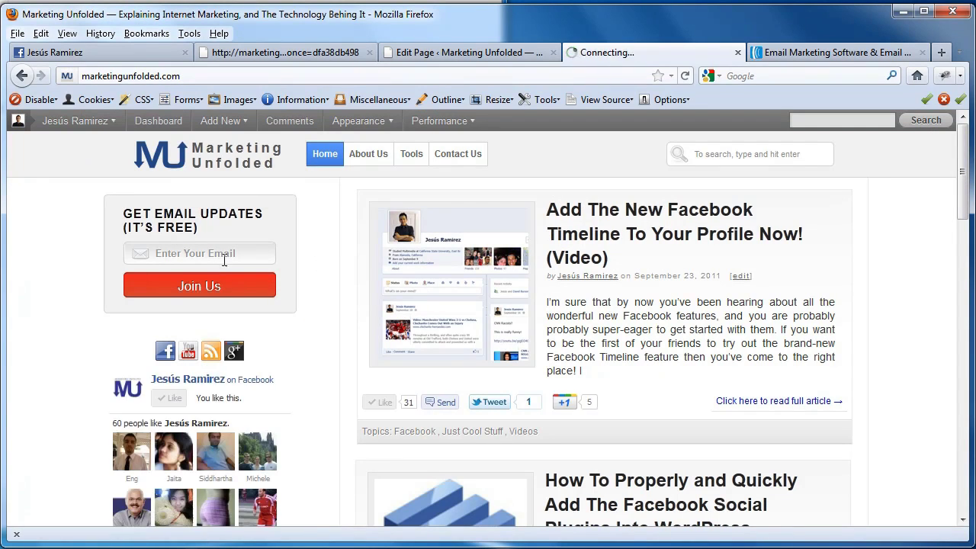
left_click(221, 254)
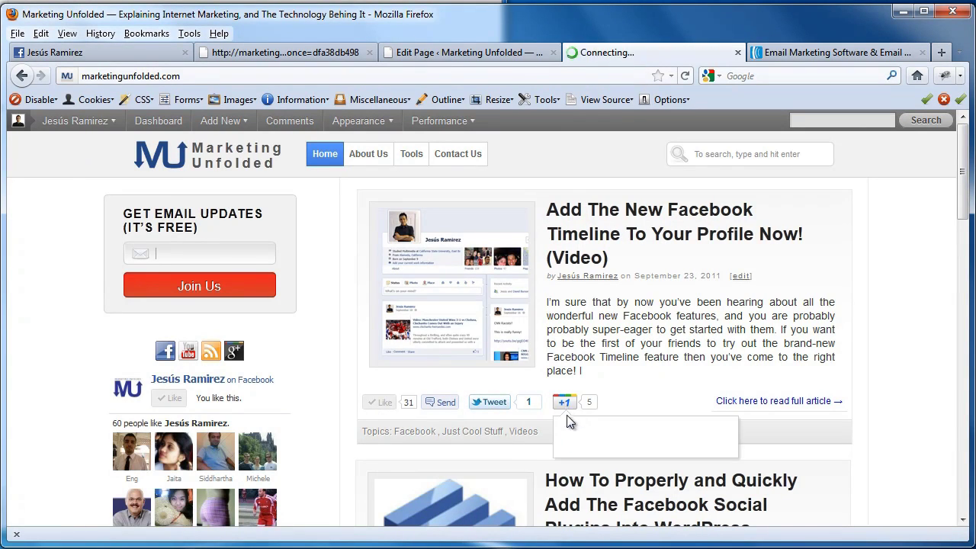
left_click(22, 75)
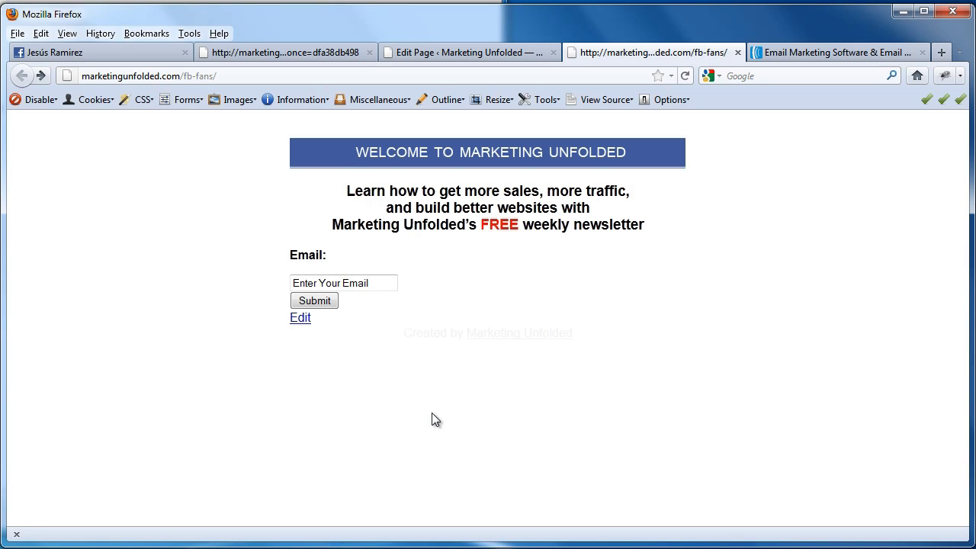
Step: Add below the form "If you are already a subscriber to my newsletter then come into my Facebook wall and leave me a message, or ask a question!"
left_click(409, 55)
scroll(449, 440, "down", 4)
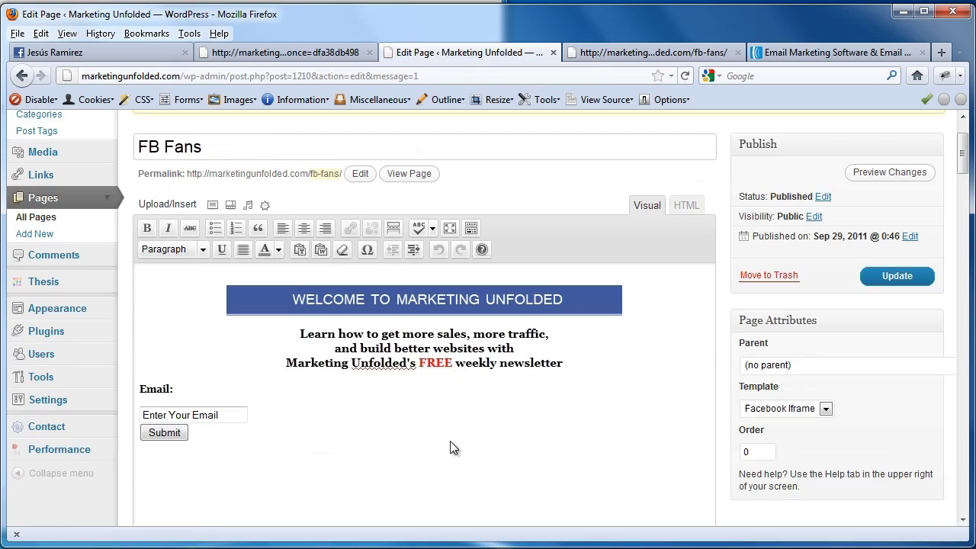
left_click(205, 374)
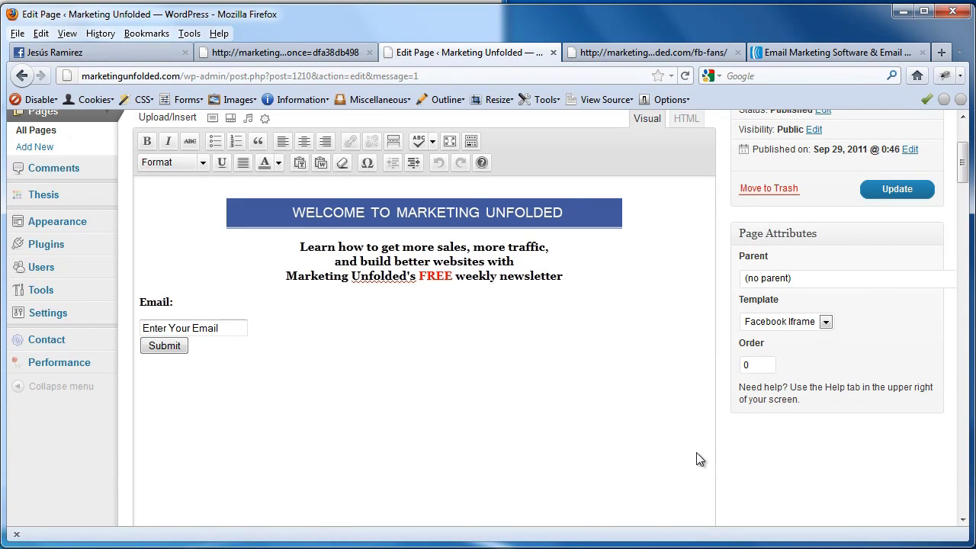
scroll(775, 451, "down", 4)
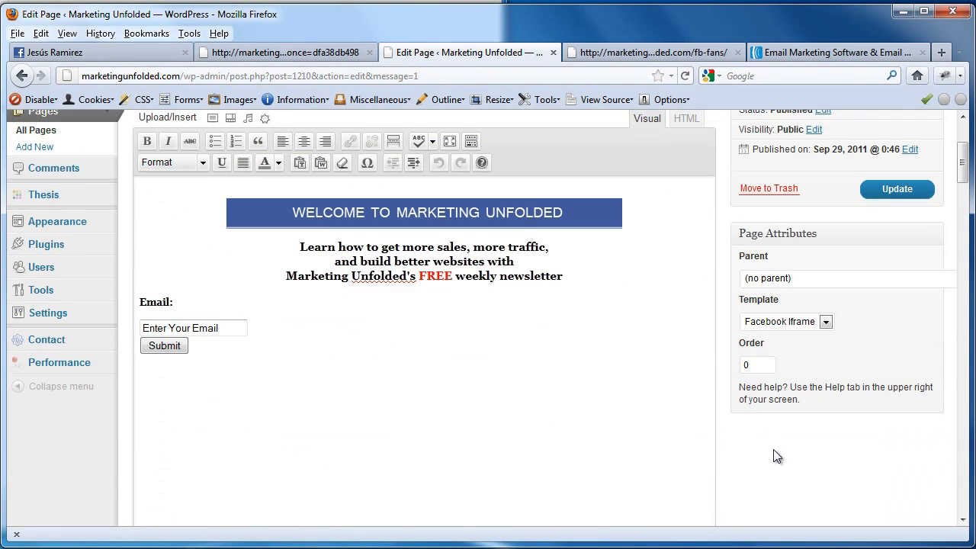
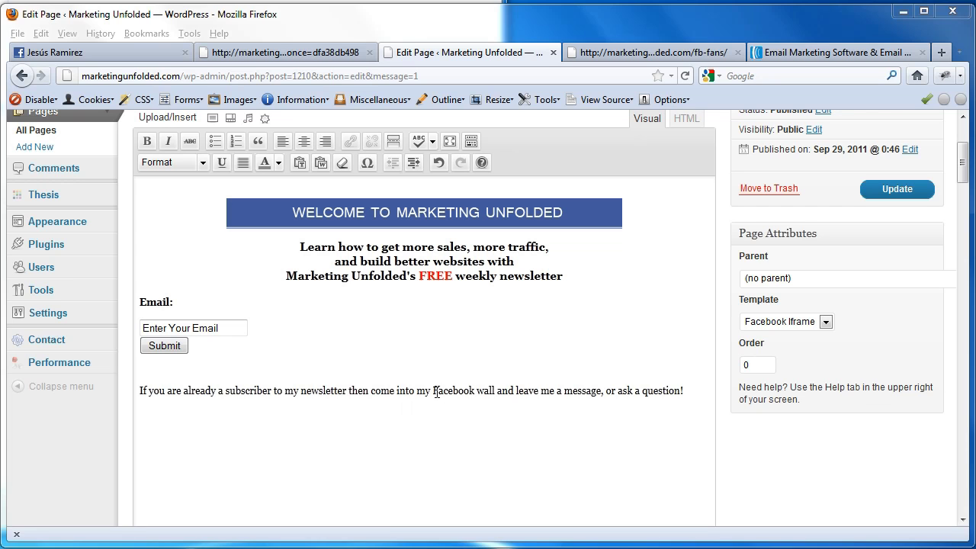
Step: Select "Facebook wall" in the new sentence, copy the web address of the Facebook page's Wall and return to the editor
left_click_drag(433, 391, 494, 392)
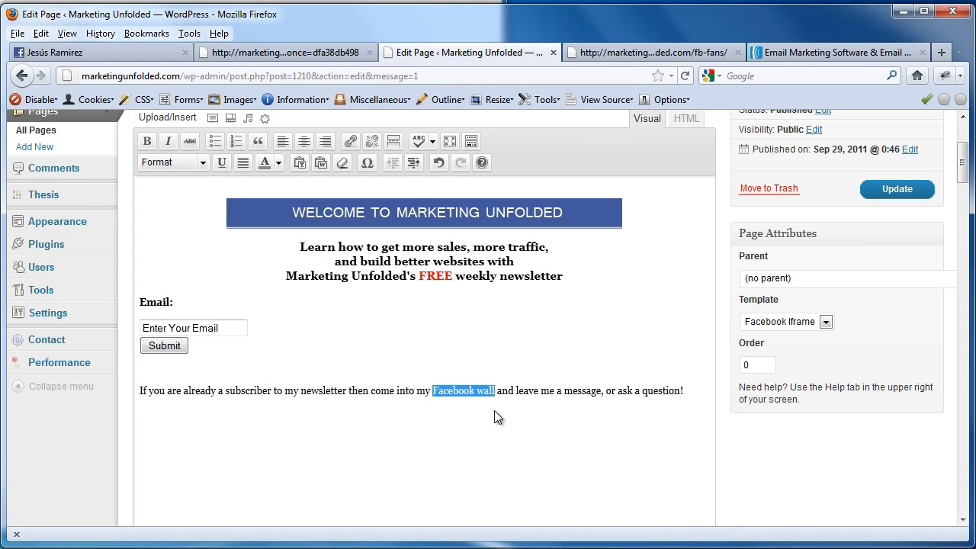
left_click(53, 51)
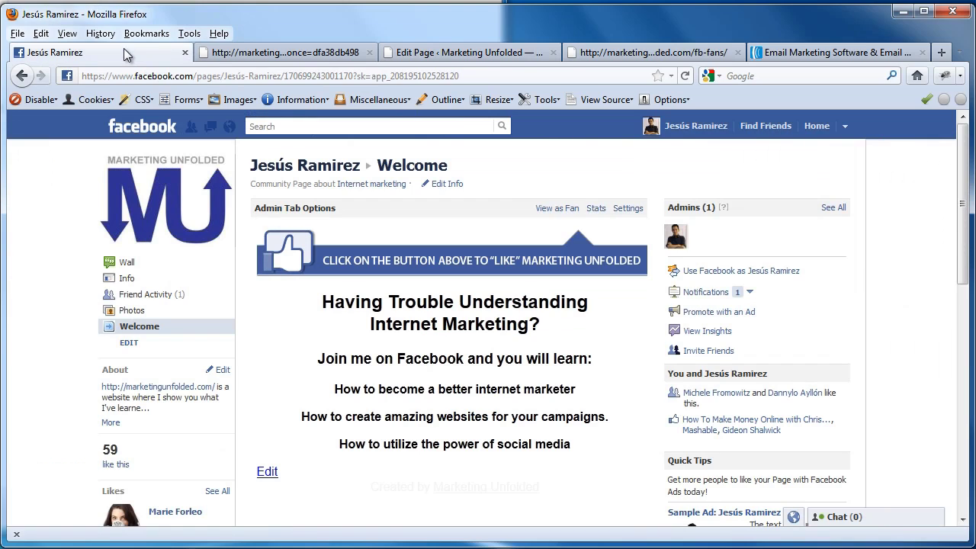
left_click(127, 263)
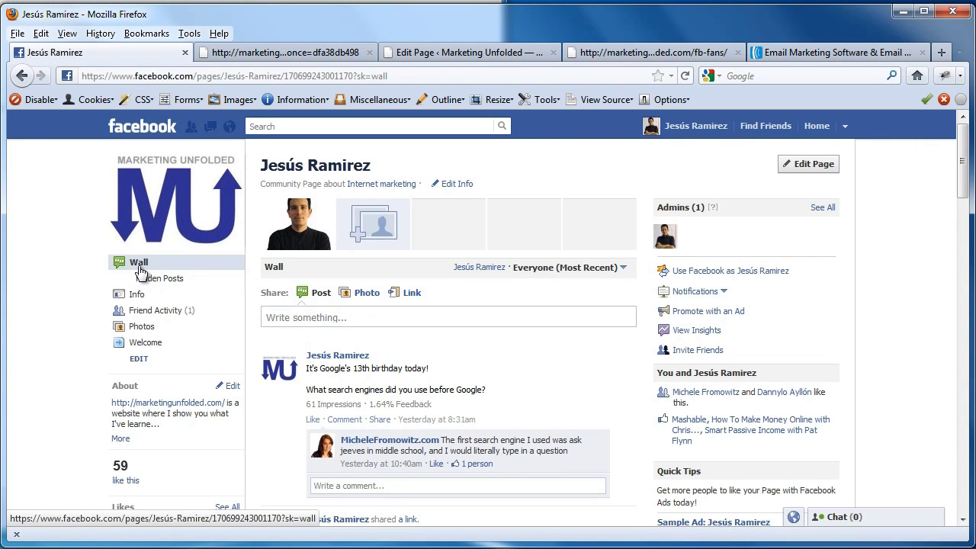
right_click(289, 76)
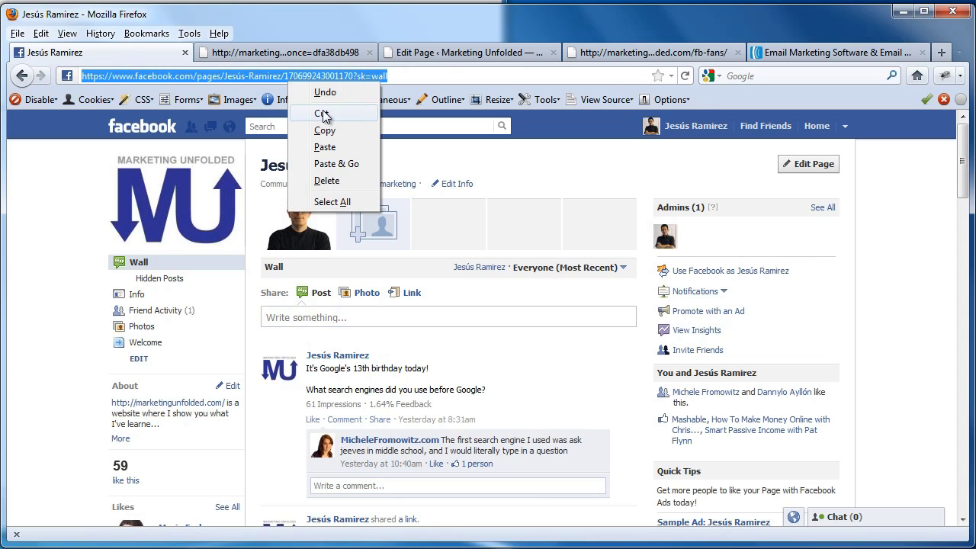
left_click(322, 110)
left_click(405, 54)
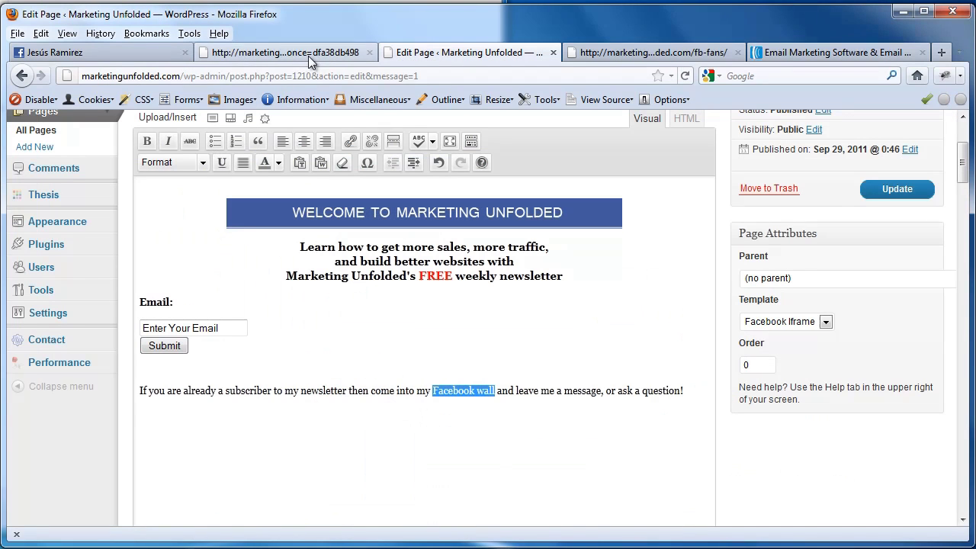
Step: Link the selected text to the copied Wall address with the title "Facebook Wall"
left_click(352, 142)
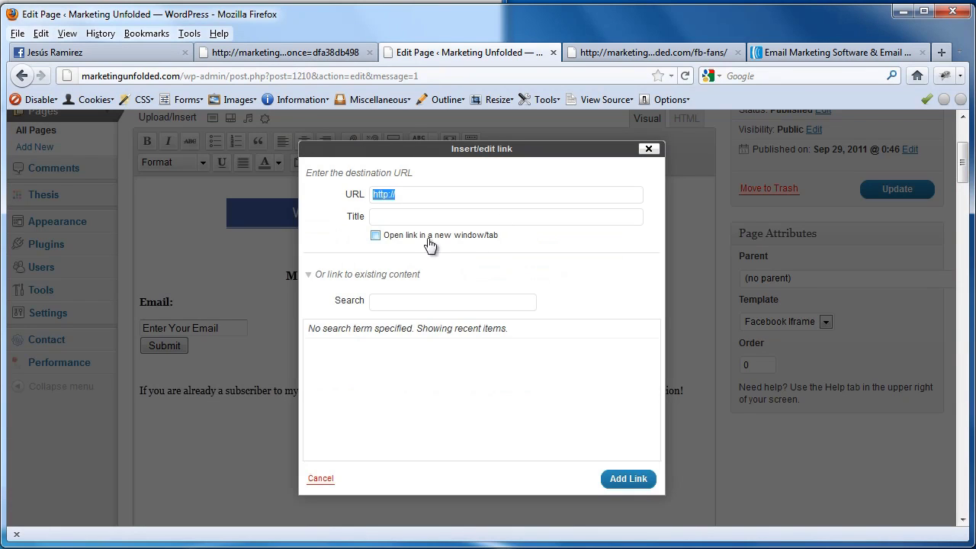
right_click(384, 194)
left_click(422, 259)
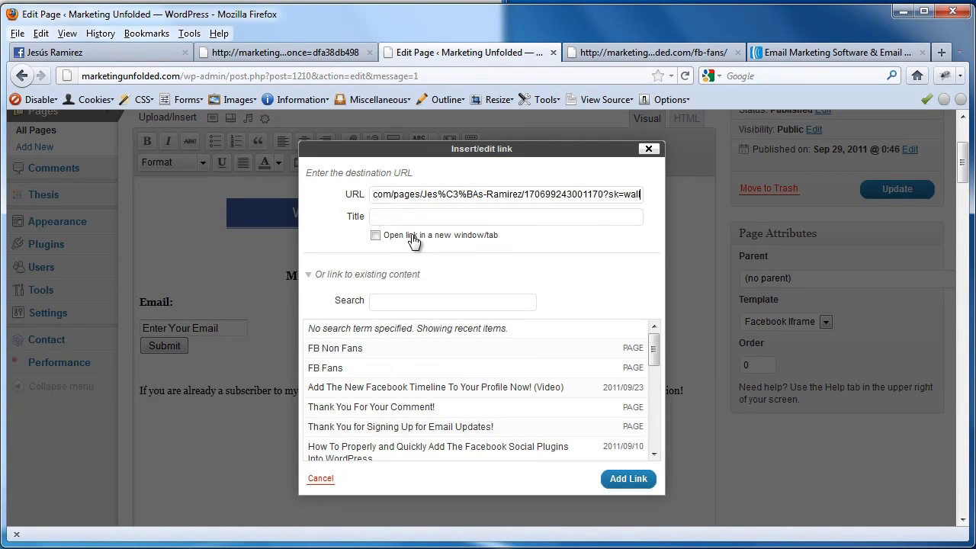
left_click(401, 218)
type("Facebook Wall")
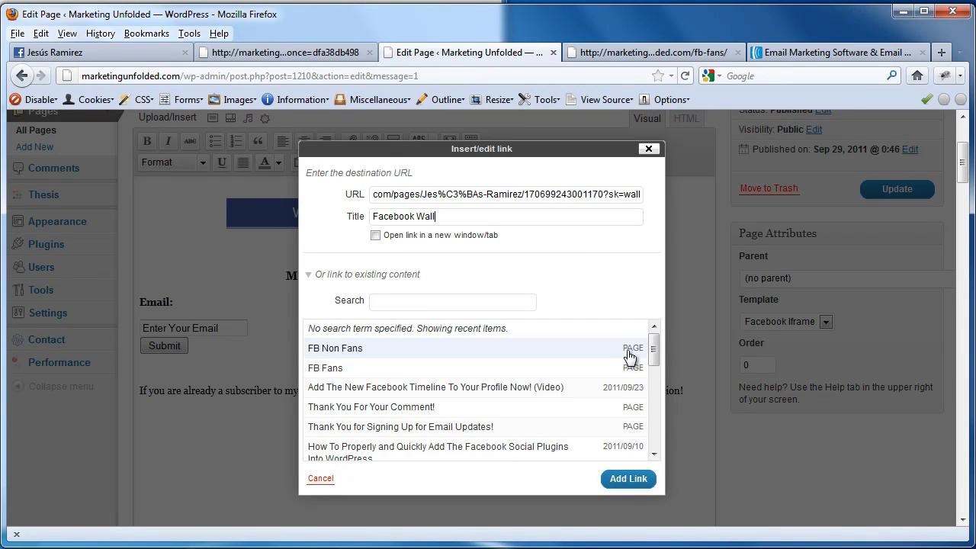
left_click(625, 484)
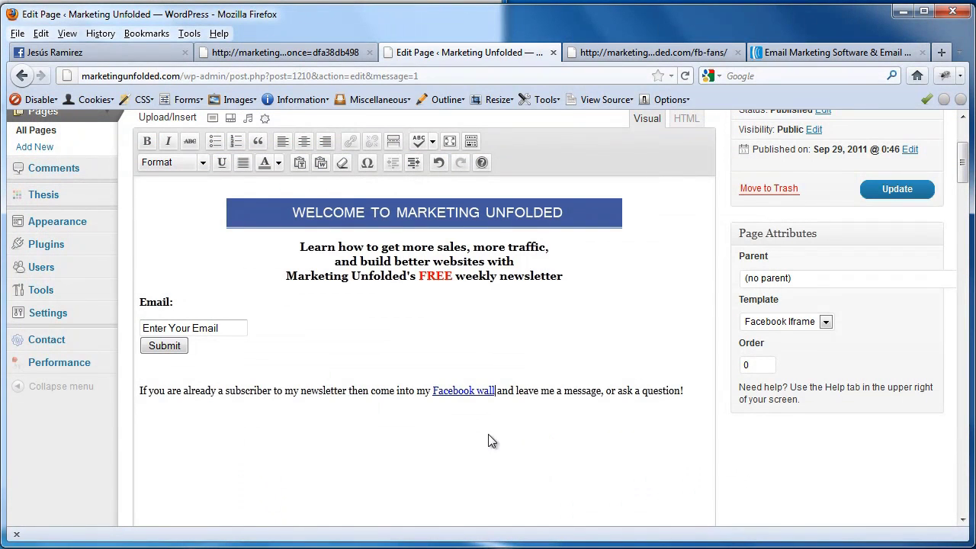
Step: Update the FB Fans page and reload the live page to check the linked subscriber sentence
left_click(879, 196)
left_click(616, 55)
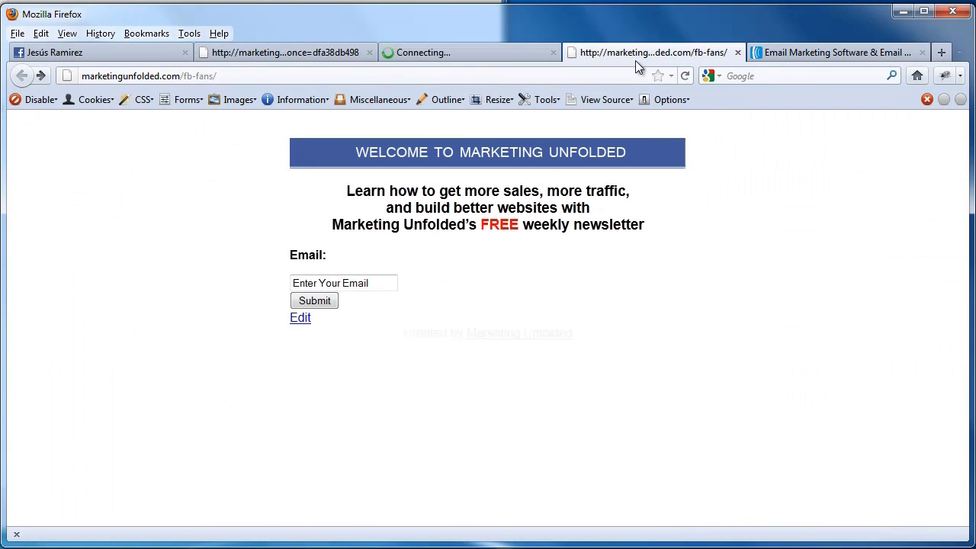
left_click(685, 76)
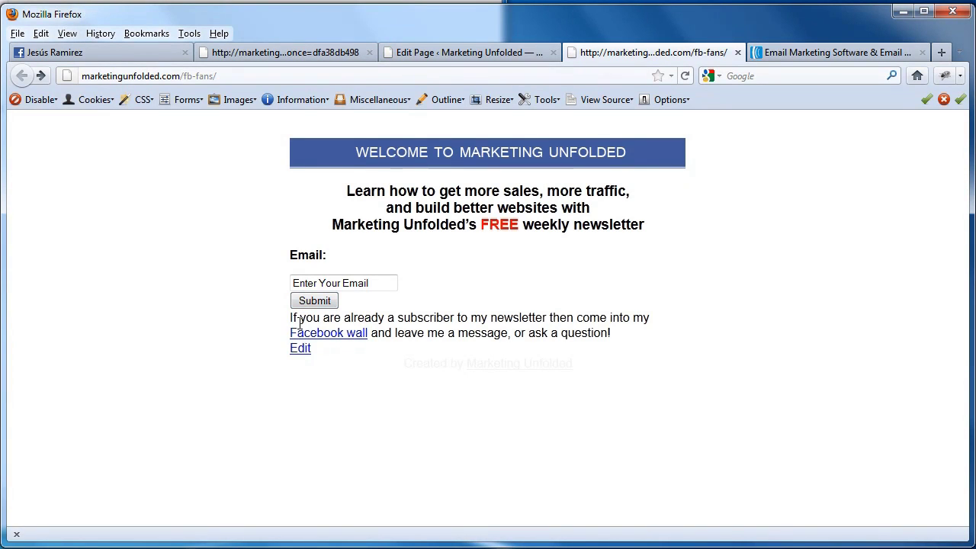
Step: Try to add two blank lines above the subscriber sentence, updating the page and reloading the live version to check the spacing
left_click(502, 51)
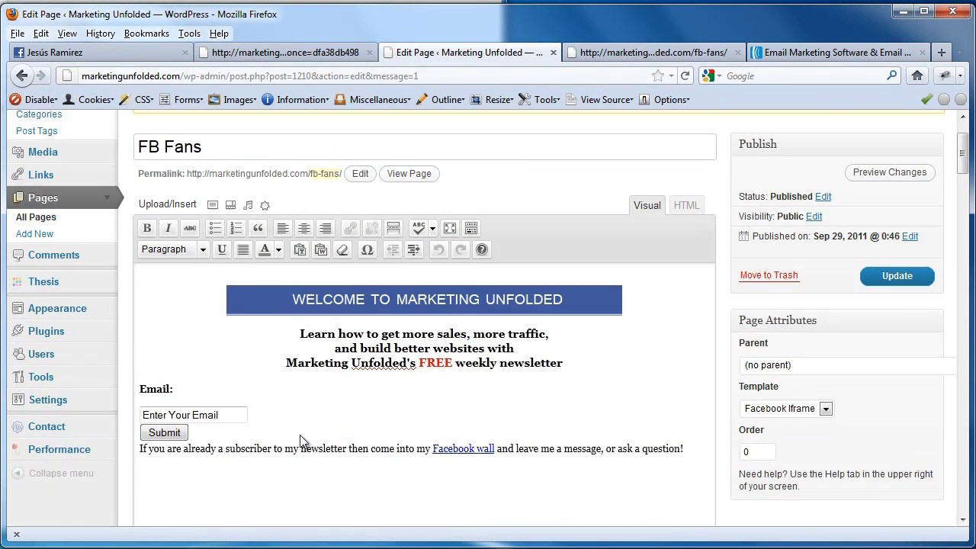
left_click(140, 450)
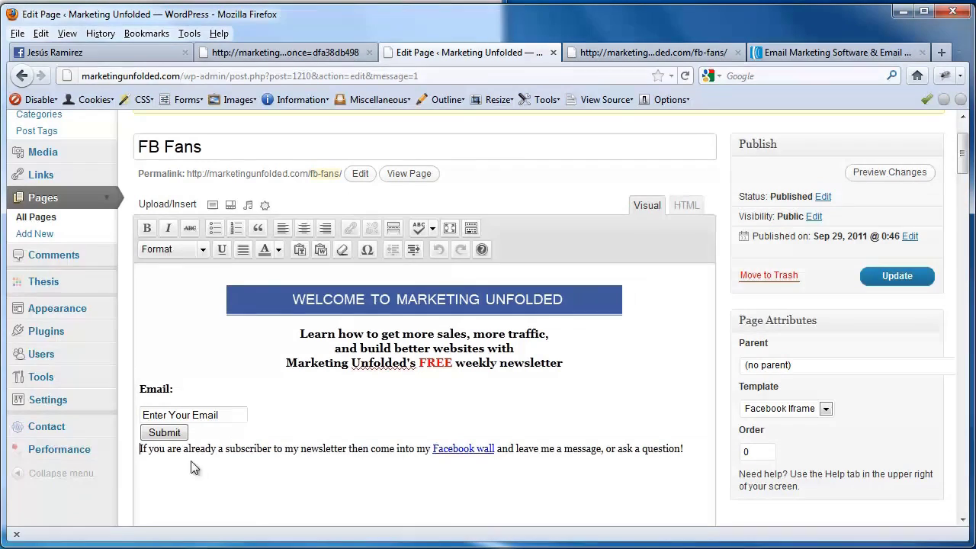
key("Return")
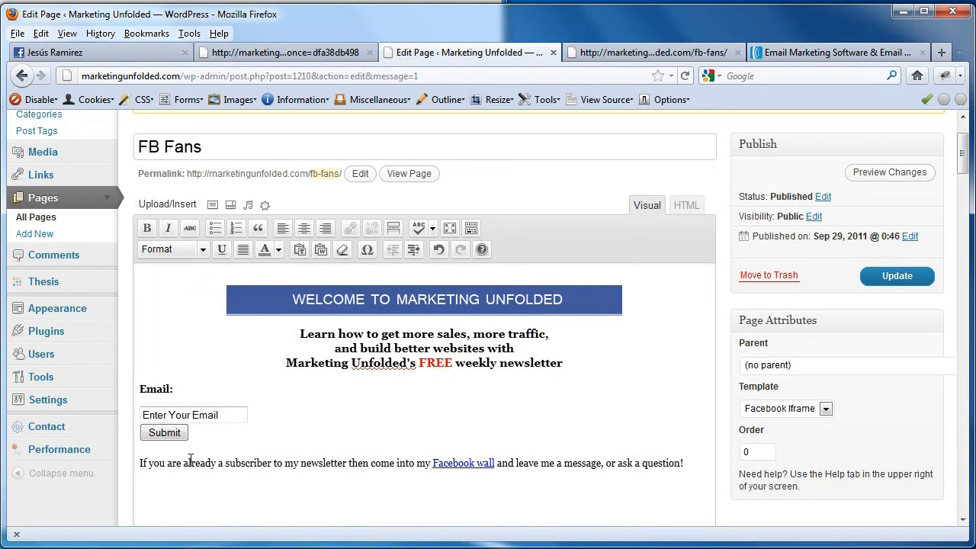
key("Return")
left_click(877, 288)
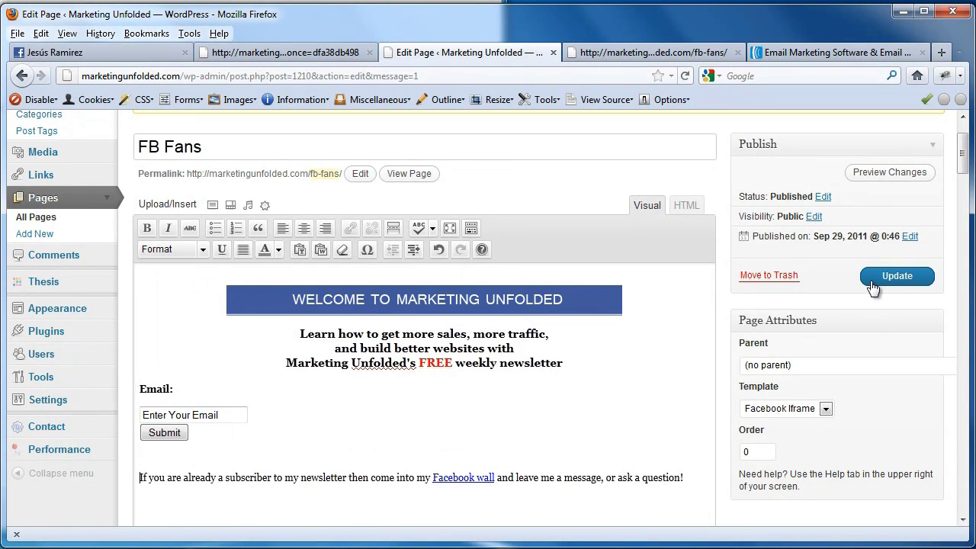
left_click(602, 52)
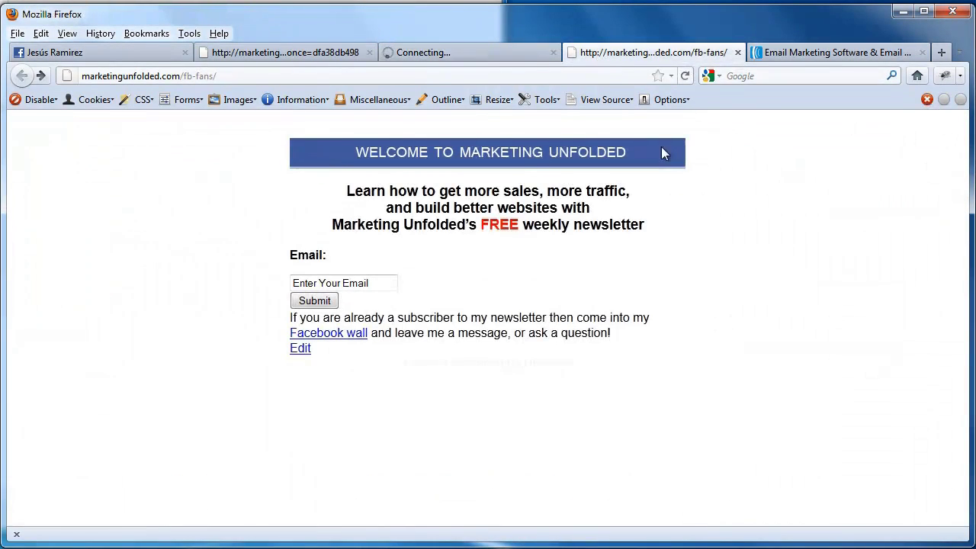
left_click(687, 78)
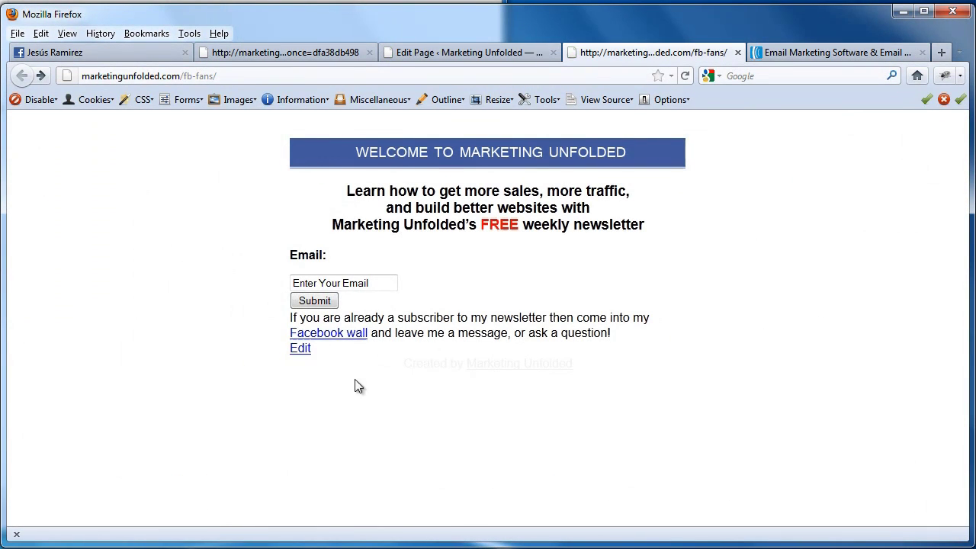
Step: In the page's HTML source, cut the subscriber sentence with its Facebook wall link out of the last "af-body af-standards" div
left_click(484, 54)
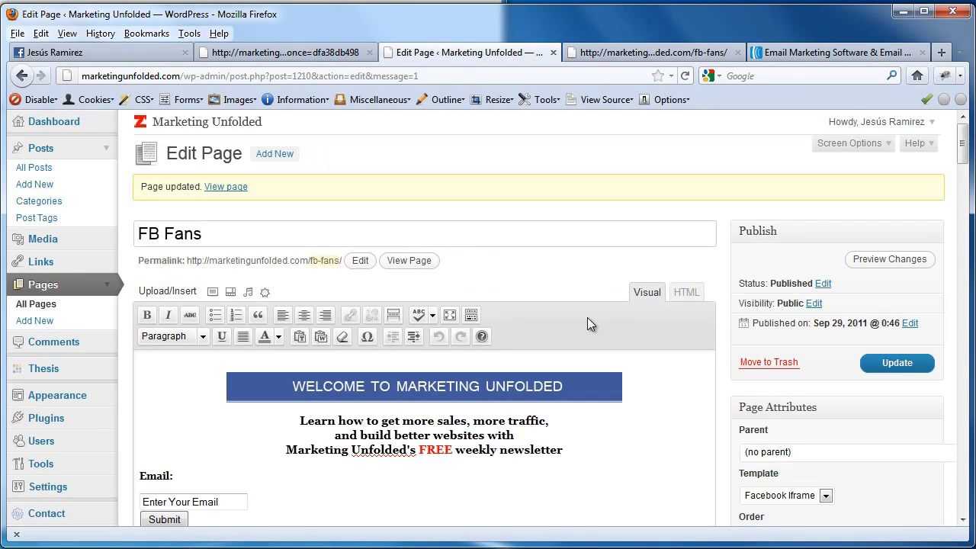
scroll(587, 315, "down", 2)
left_click(688, 205)
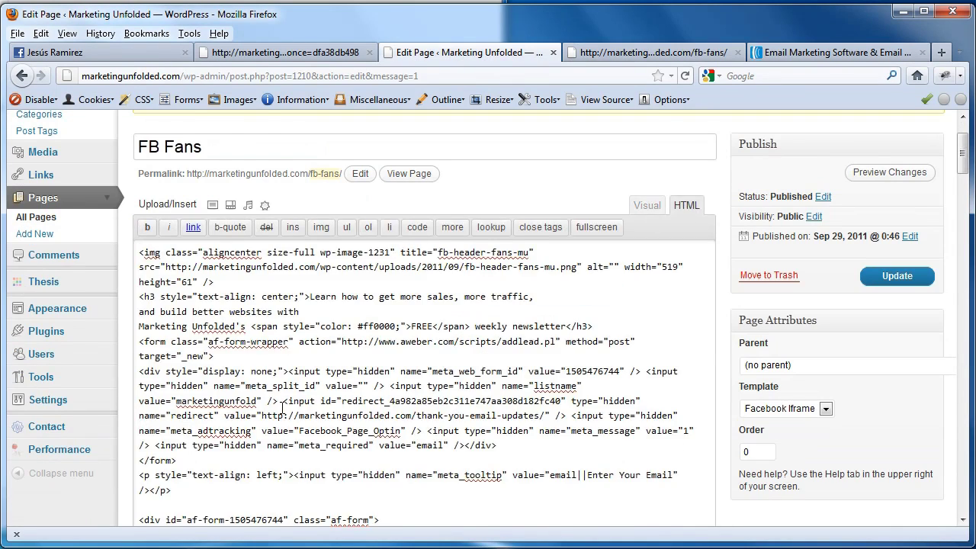
scroll(280, 408, "down", 5)
scroll(279, 404, "down", 5)
scroll(279, 404, "up", 5)
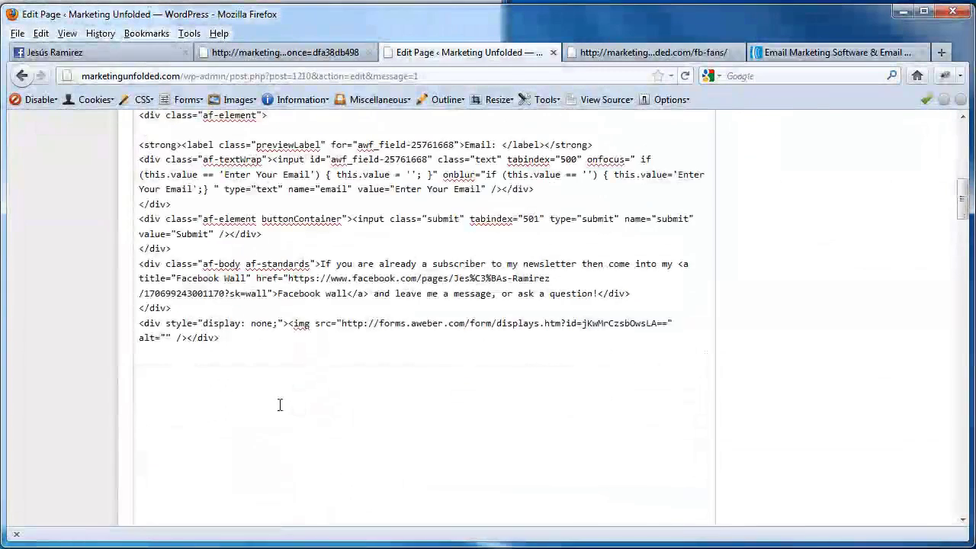
left_click_drag(320, 351, 600, 377)
key("ctrl+c")
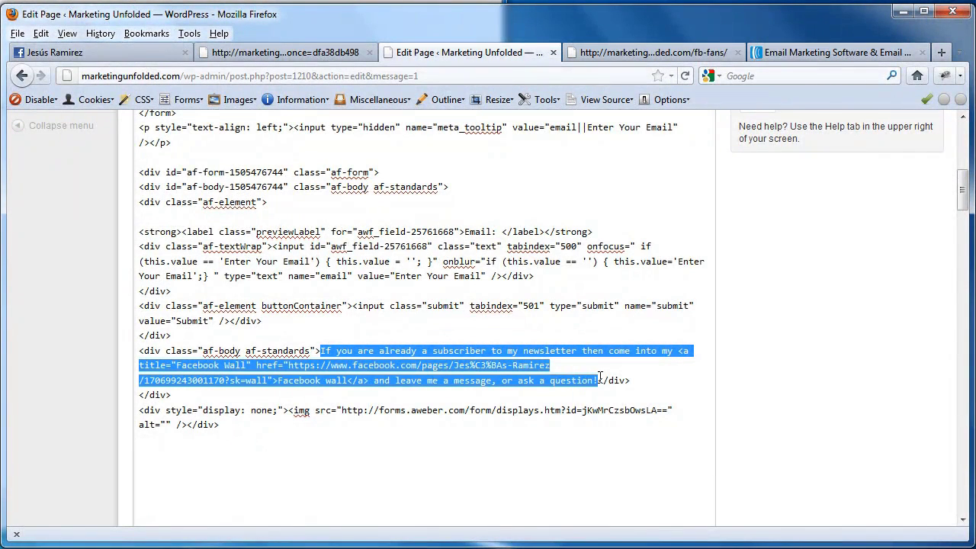
right_click(424, 354)
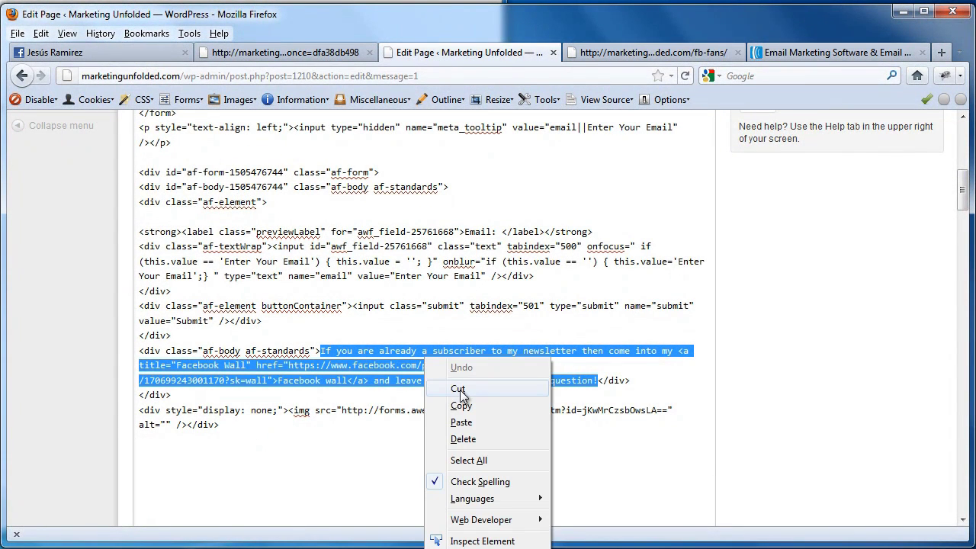
left_click(457, 389)
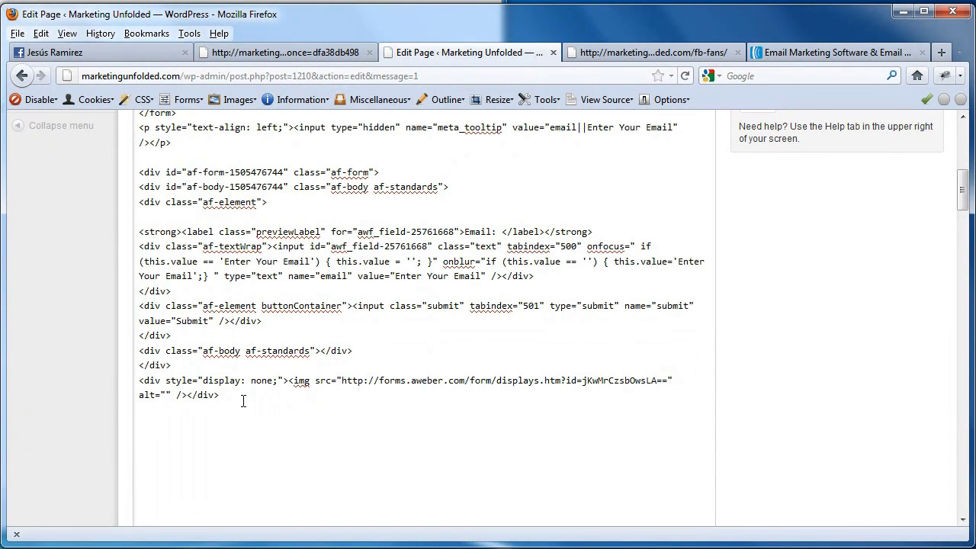
Step: Paste the subscriber sentence with its link below the final hidden image div, update the page and reload the live version
key("ctrl+v")
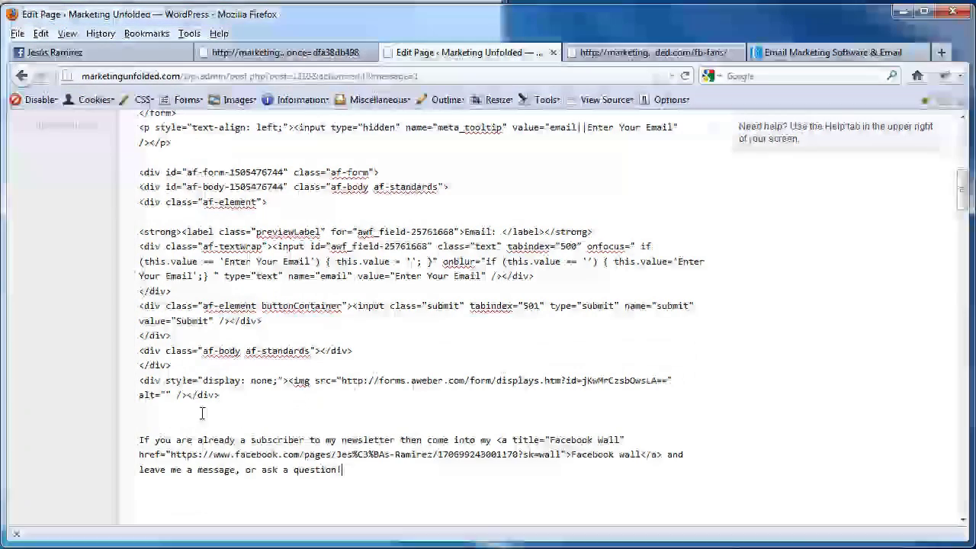
scroll(786, 373, "up", 8)
left_click(895, 363)
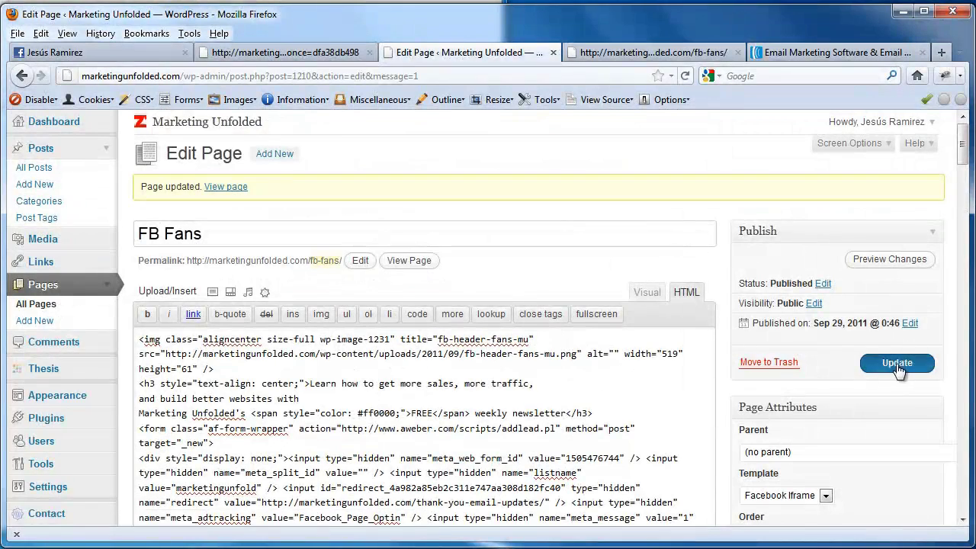
left_click(646, 52)
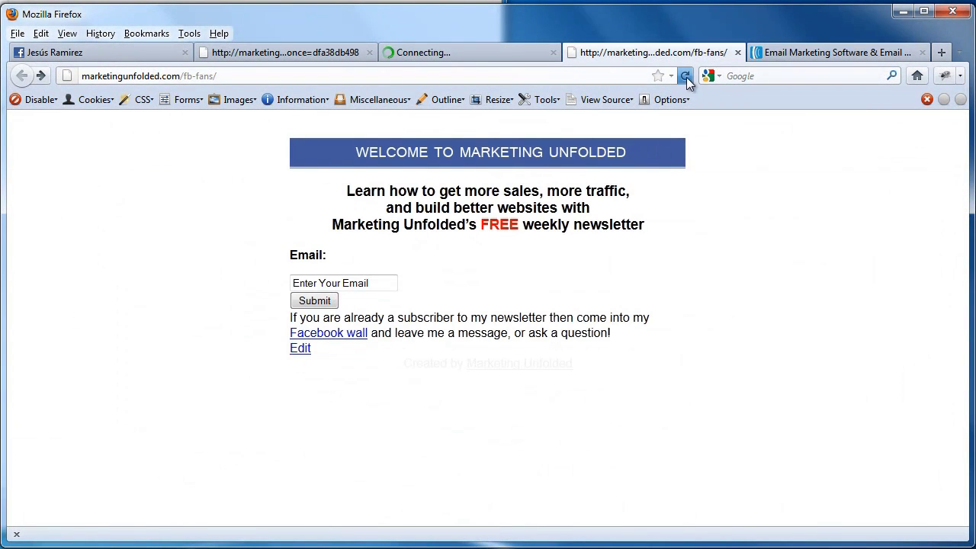
left_click(685, 75)
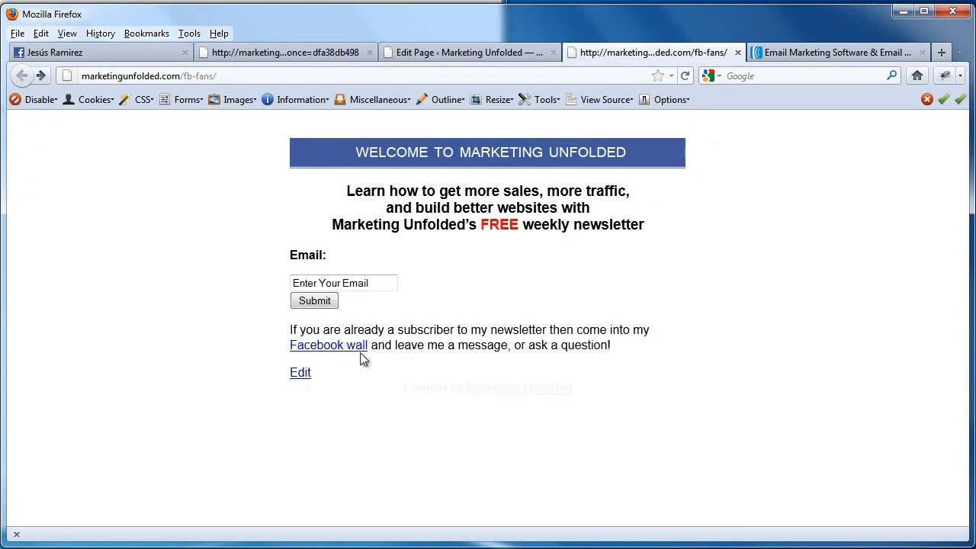
Step: Add a blank line above the subscriber sentence in the visual editor, update the page and reload the live version to check the spacing
left_click(479, 55)
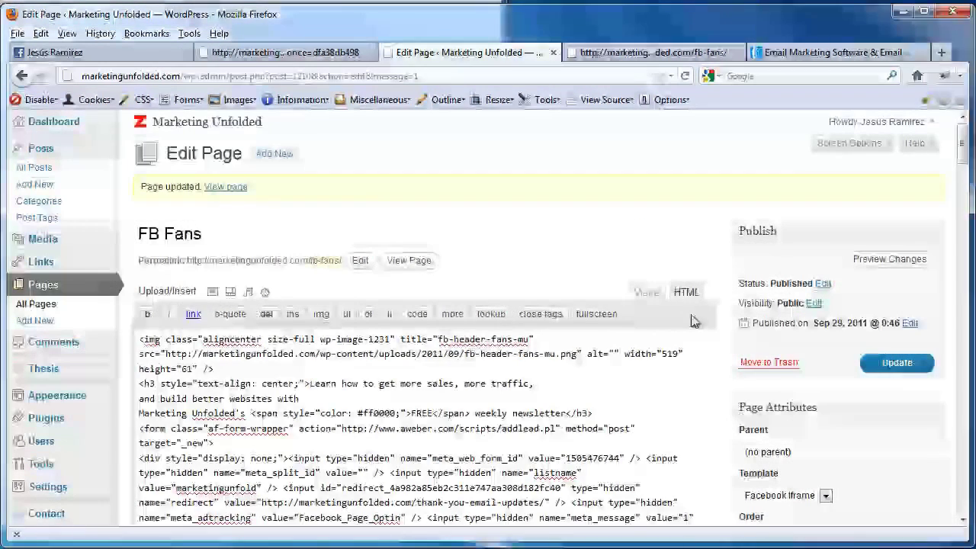
scroll(310, 300, "down", 4)
left_click(153, 386)
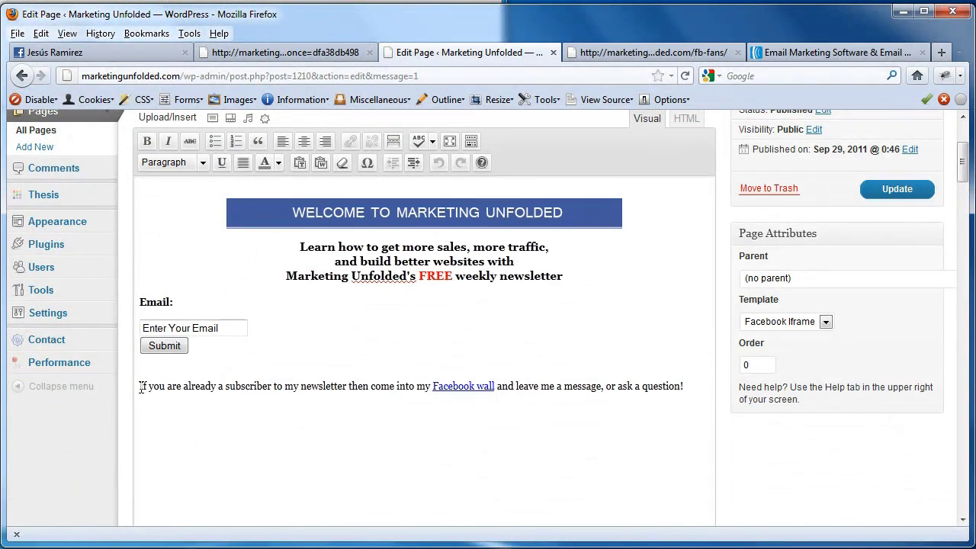
key("Return")
left_click(890, 191)
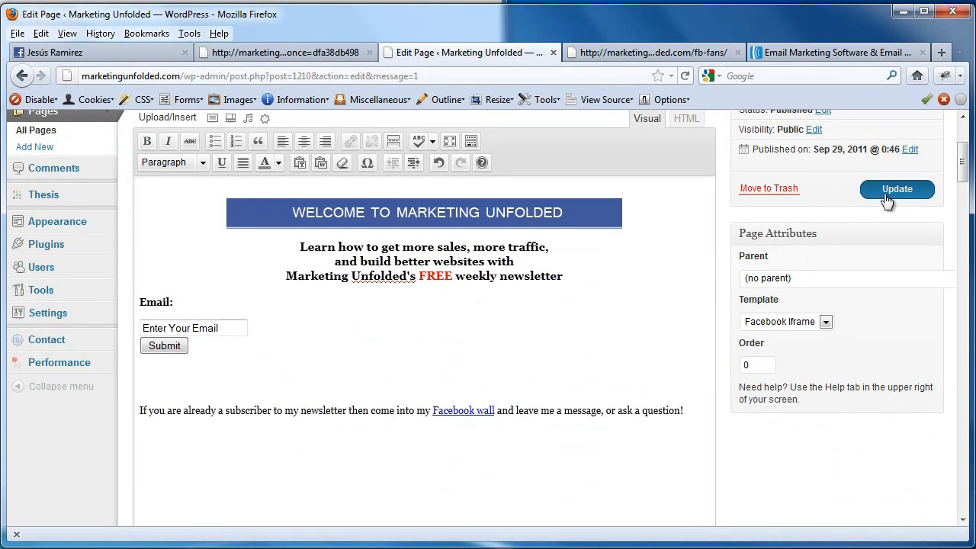
left_click(625, 52)
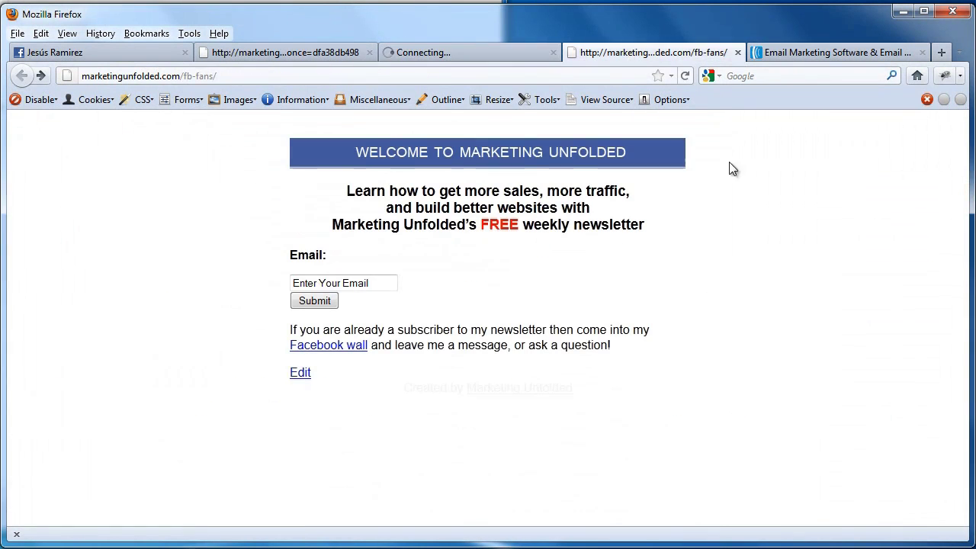
left_click(684, 75)
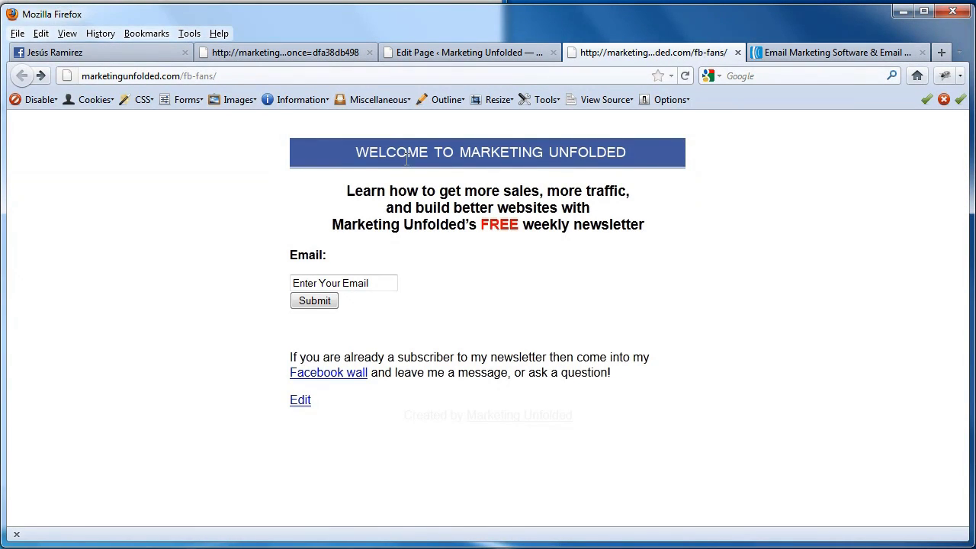
Step: Cut the live fan page's address from the browser and open the settings of the Facebook page's Welcome tab
left_click(218, 76)
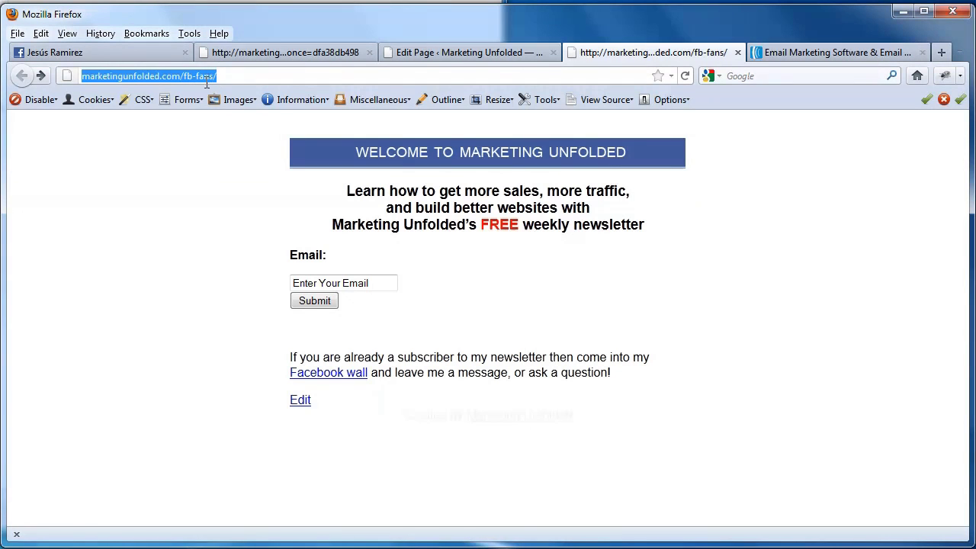
right_click(209, 82)
left_click(240, 115)
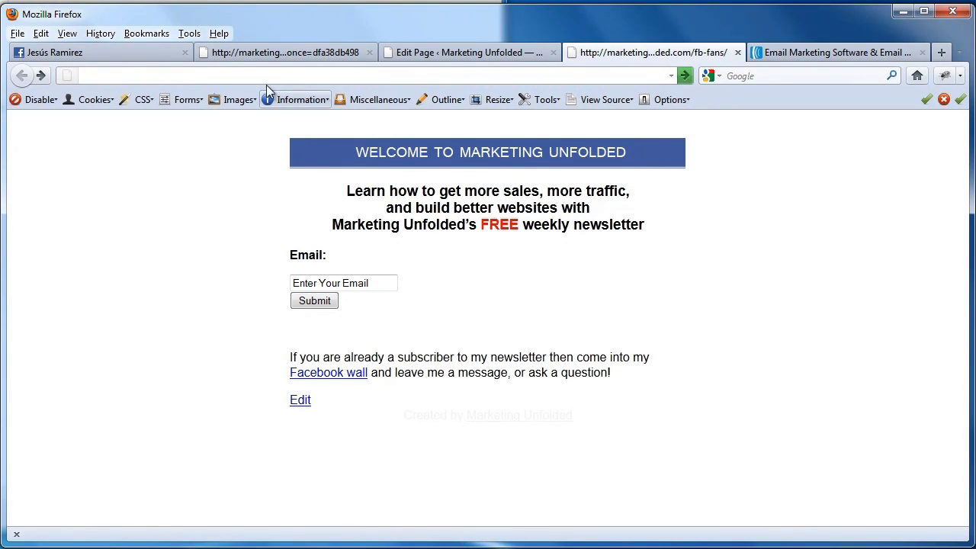
left_click(126, 49)
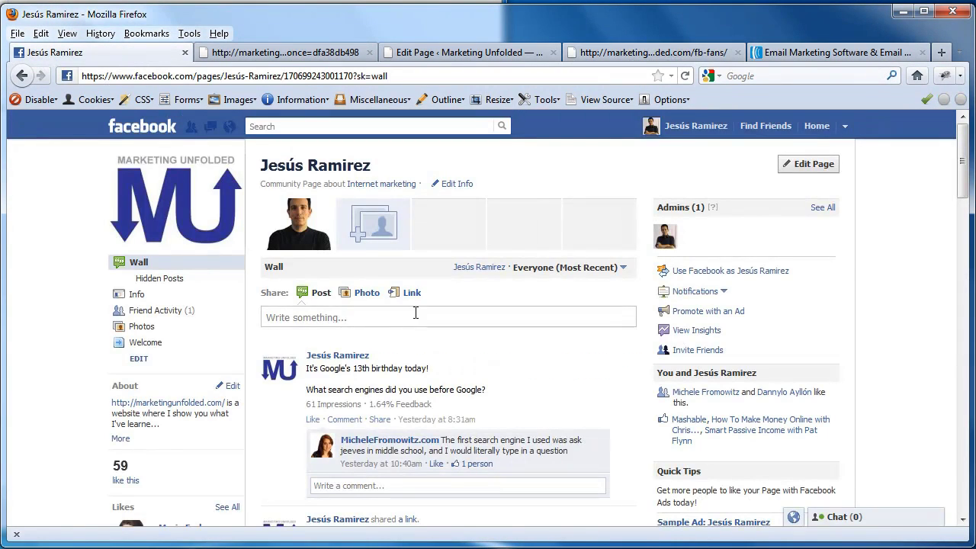
left_click(137, 343)
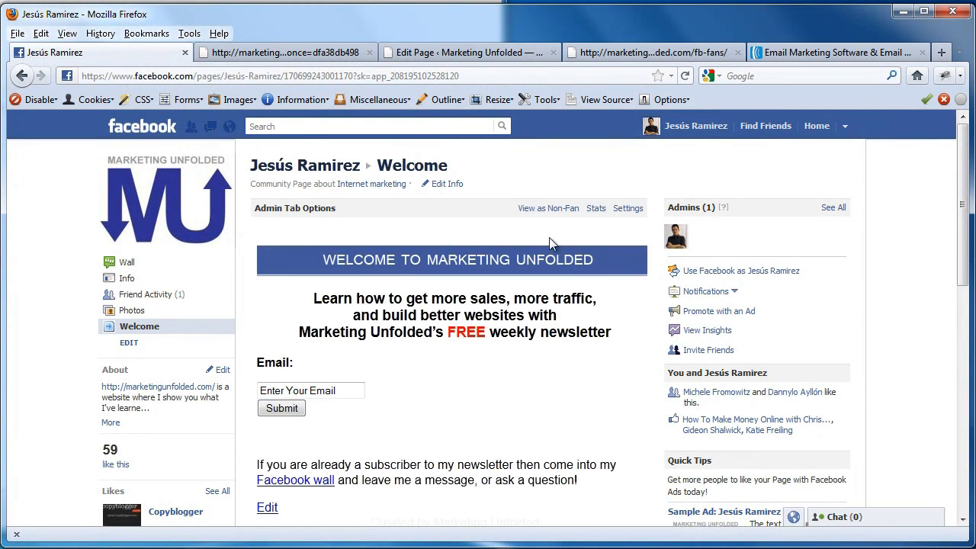
left_click(626, 215)
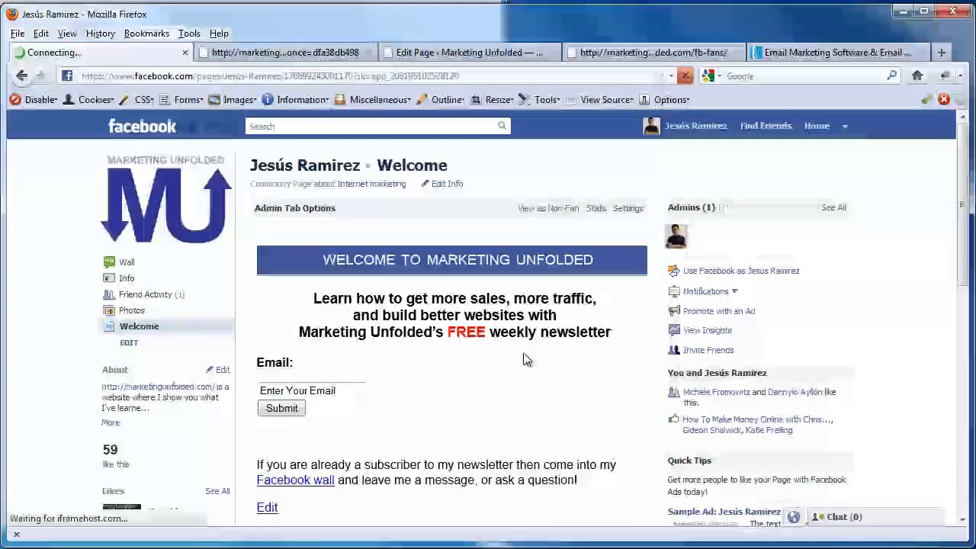
scroll(518, 356, "down", 2)
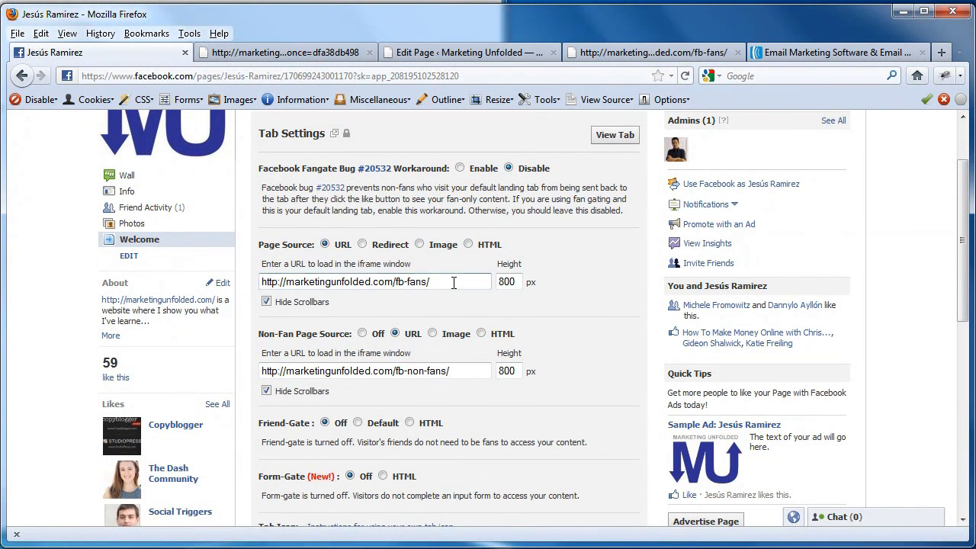
left_click_drag(454, 281, 260, 281)
key("ctrl+c")
right_click(307, 286)
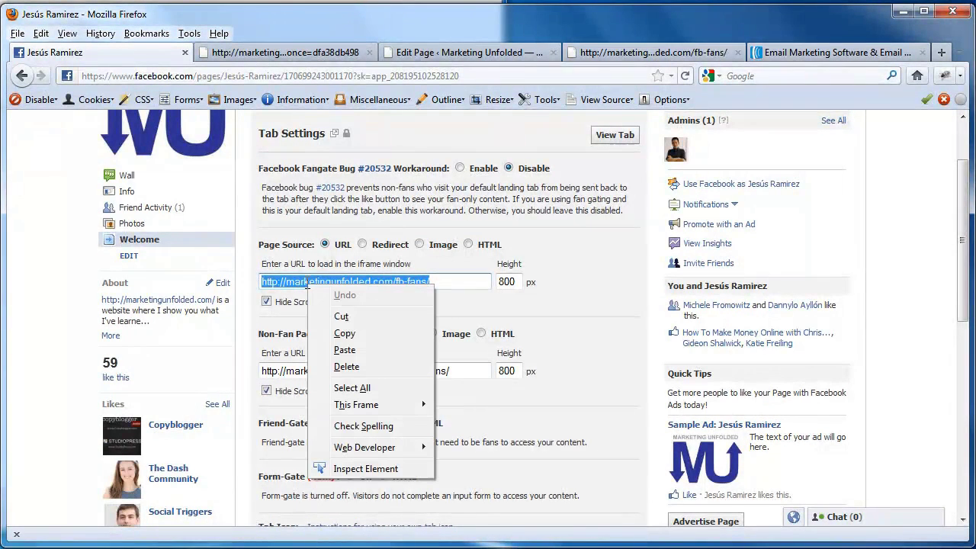
left_click(344, 350)
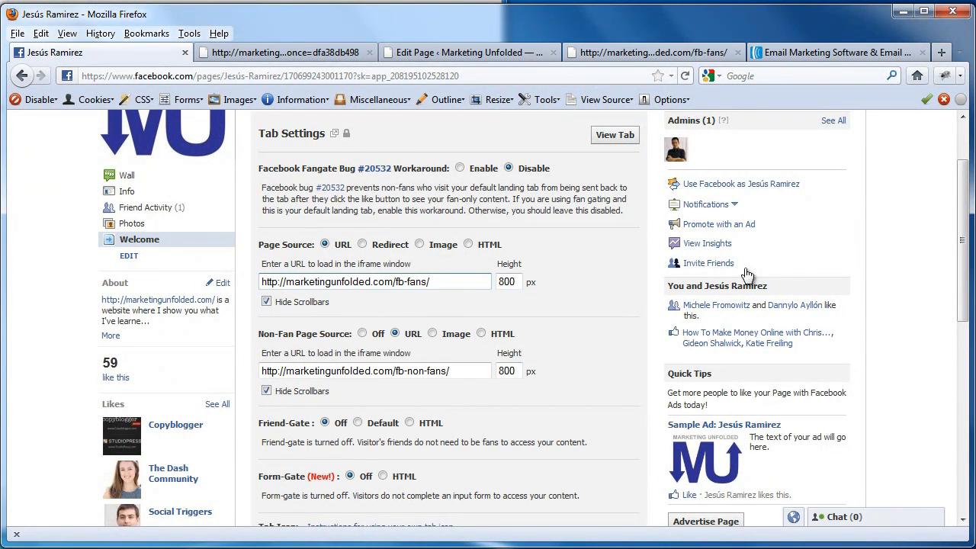
scroll(599, 333, "down", 4)
scroll(600, 336, "down", 2)
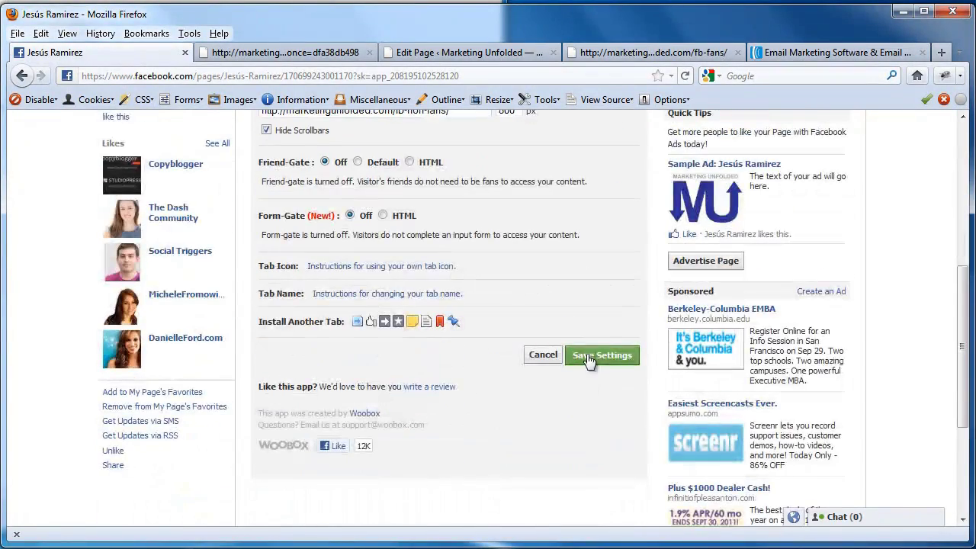
left_click(587, 353)
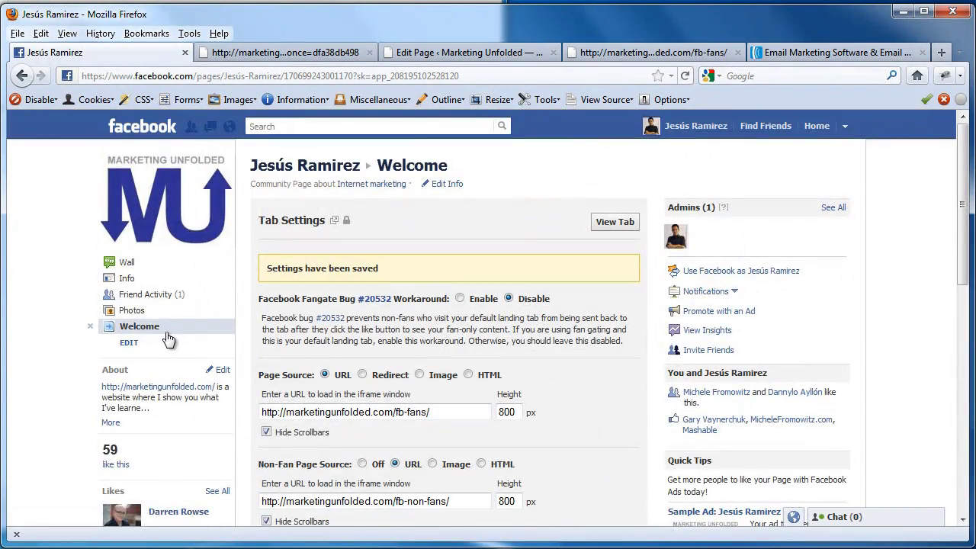
Step: Check the Welcome tab's content as a fan and as a non-fan
left_click(144, 330)
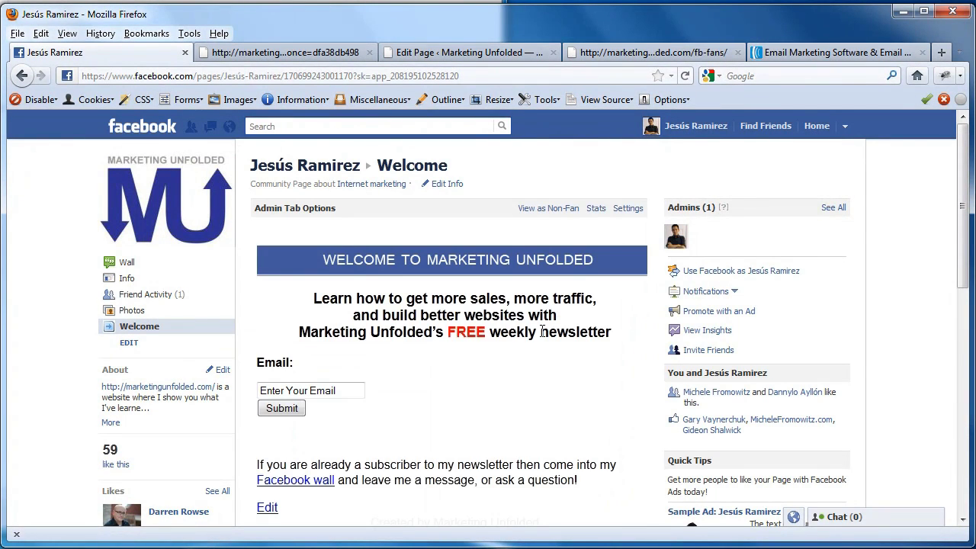
scroll(537, 342, "down", 5)
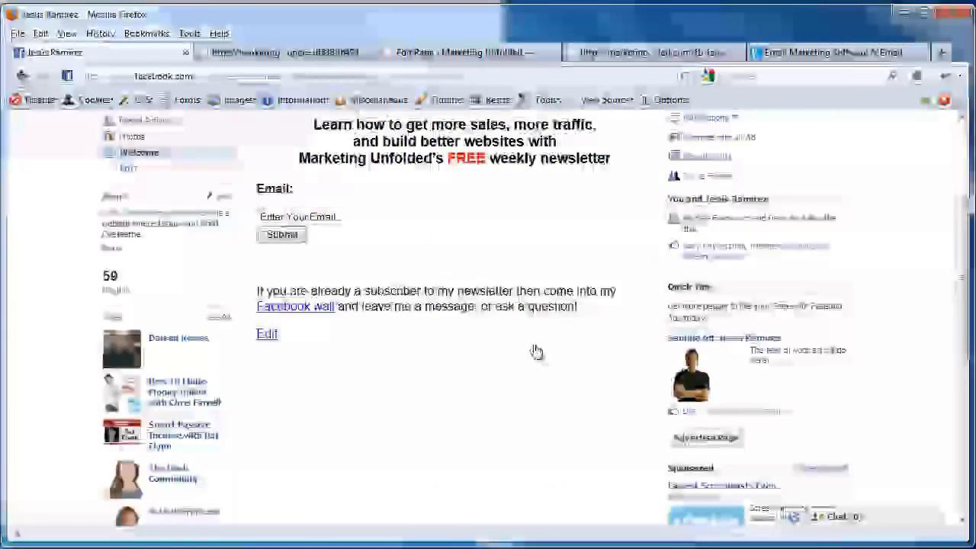
scroll(429, 279, "up", 5)
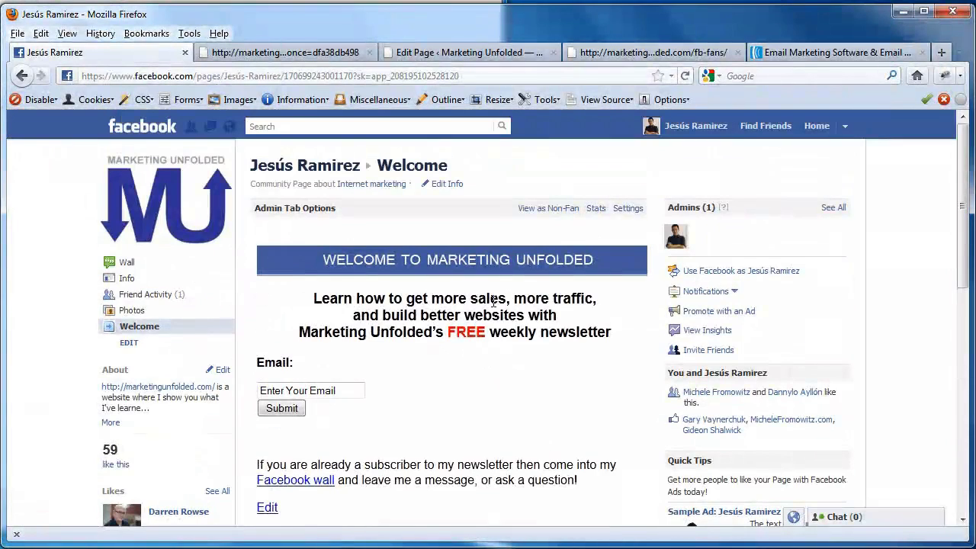
left_click(547, 208)
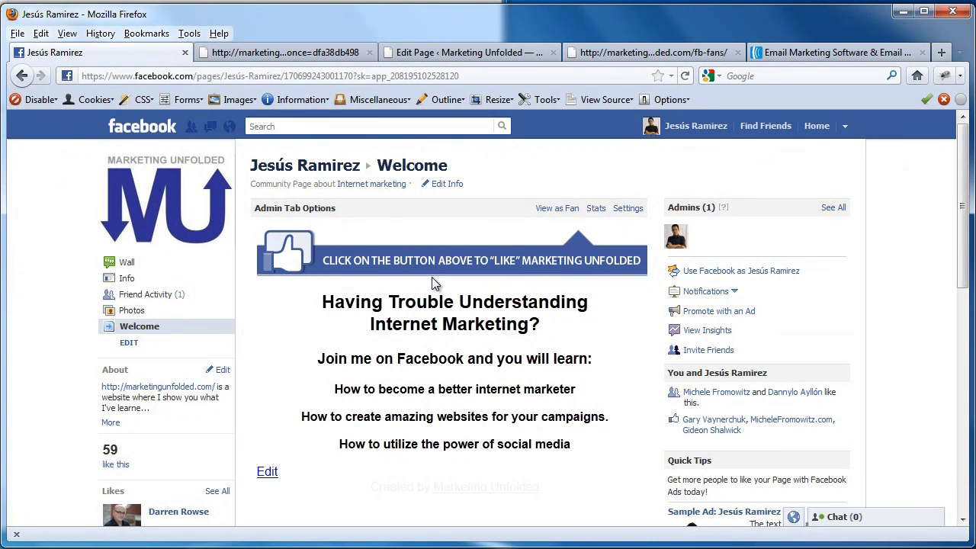
Step: Set the Facebook page's default landing tab to Welcome in its permissions and save the changes
left_click(128, 261)
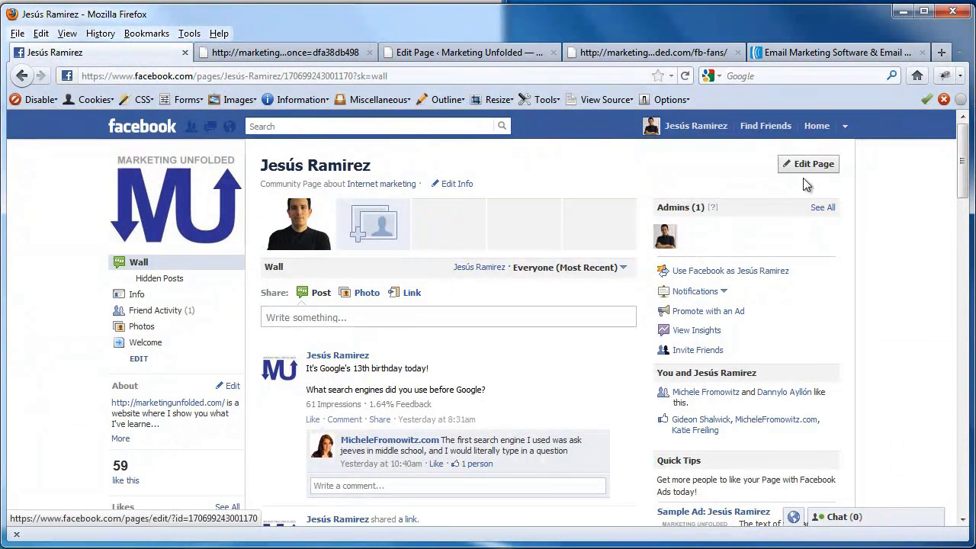
left_click(805, 170)
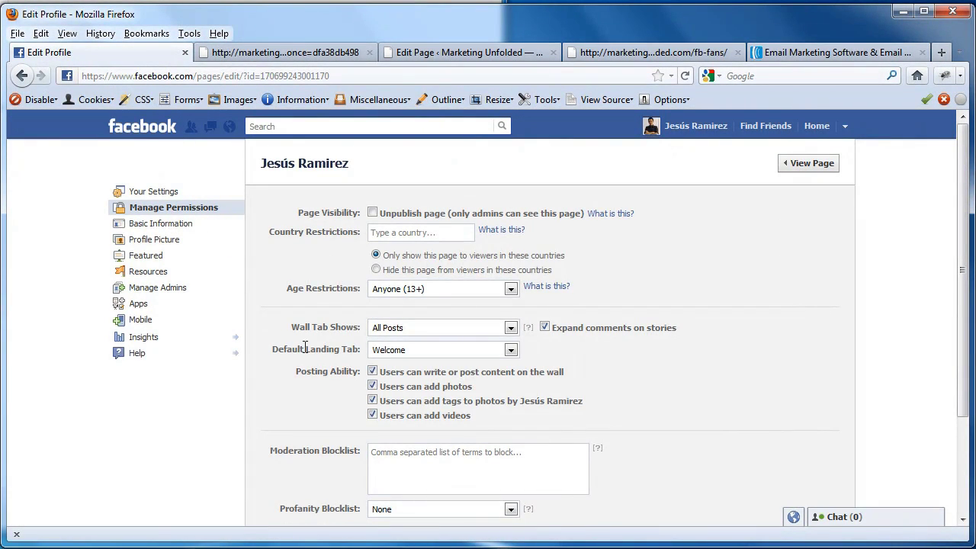
left_click(425, 351)
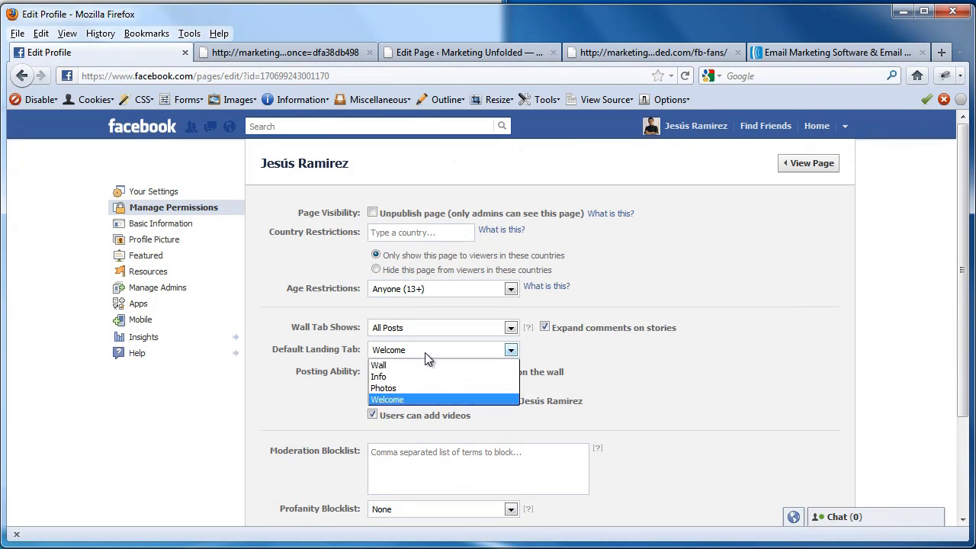
left_click(407, 400)
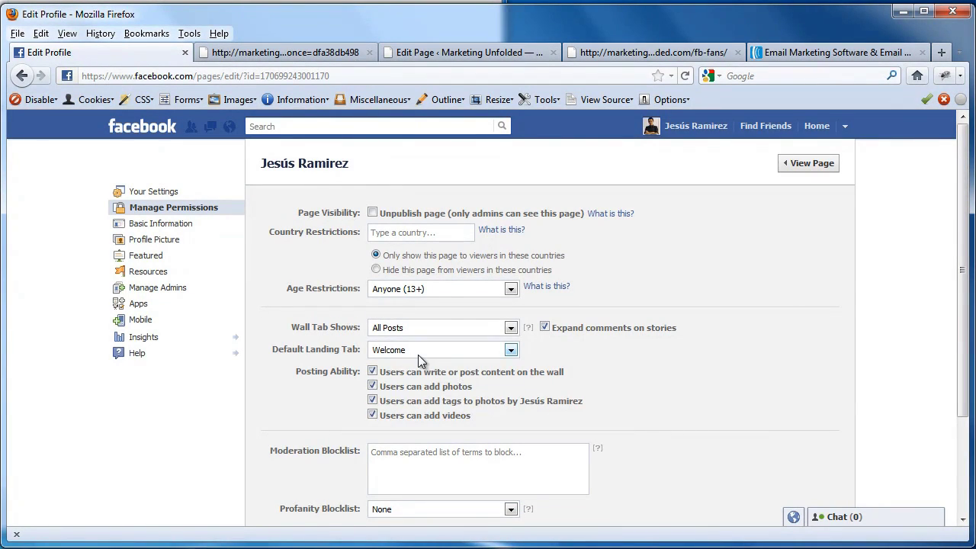
left_click(418, 355)
left_click(408, 401)
scroll(690, 305, "down", 3)
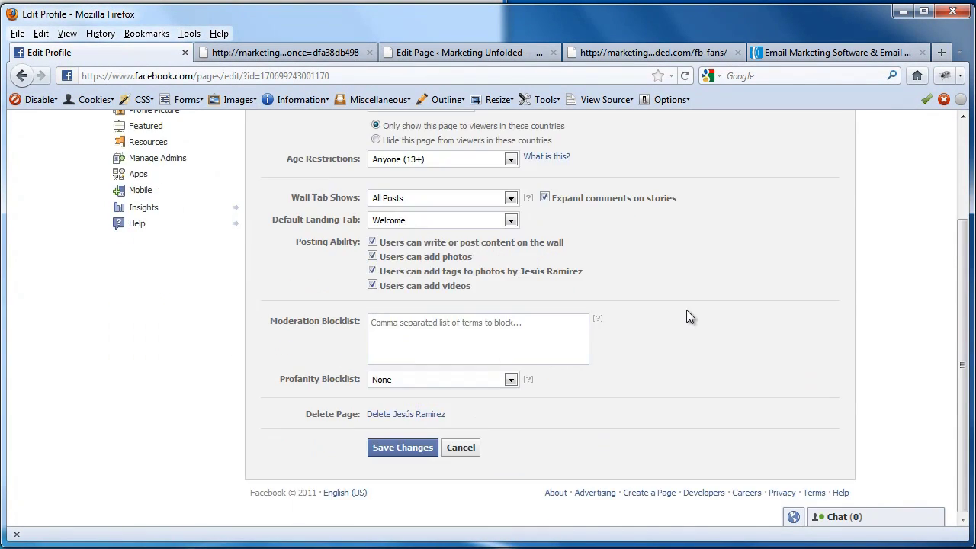
left_click(408, 450)
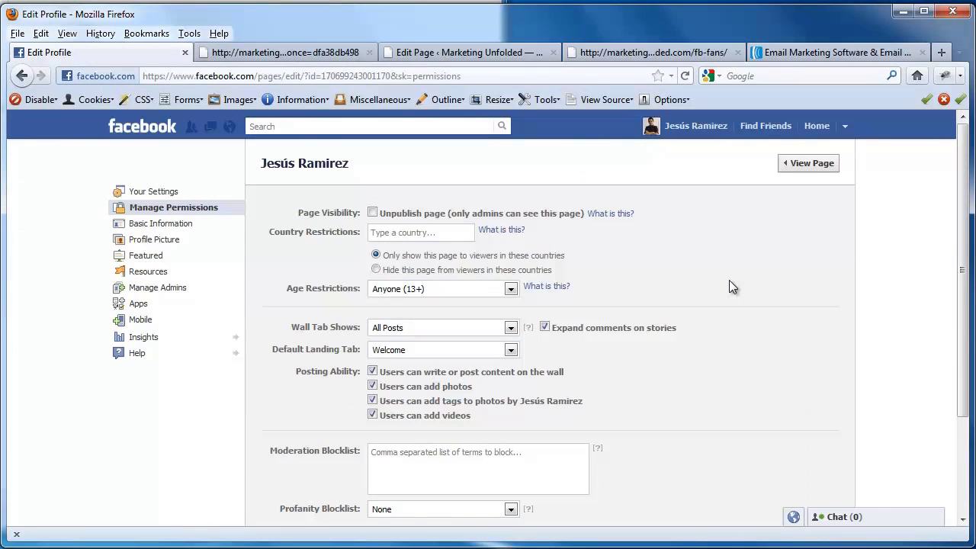
Step: Give the Static Iframe Tab app the custom tab name "Hello" and save it
left_click(141, 305)
scroll(400, 317, "down", 3)
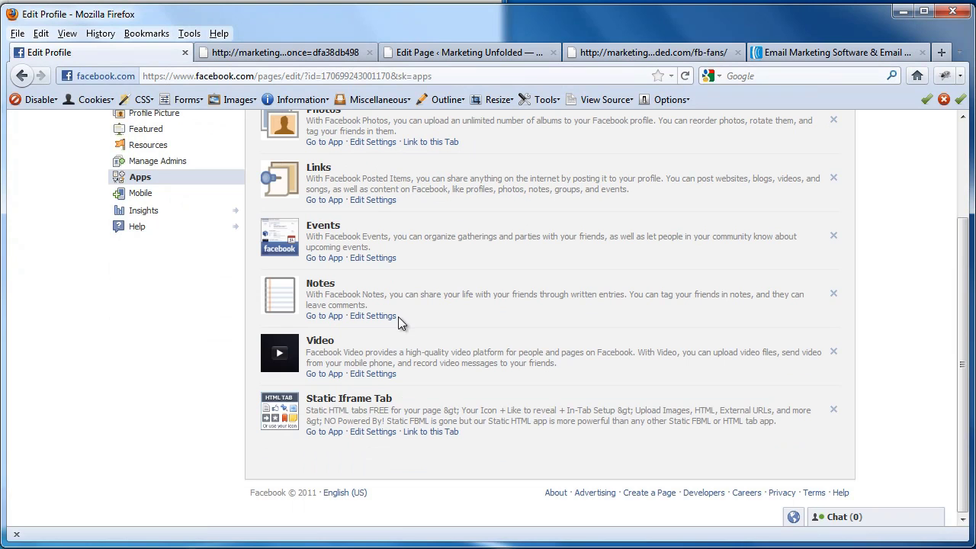
left_click(375, 436)
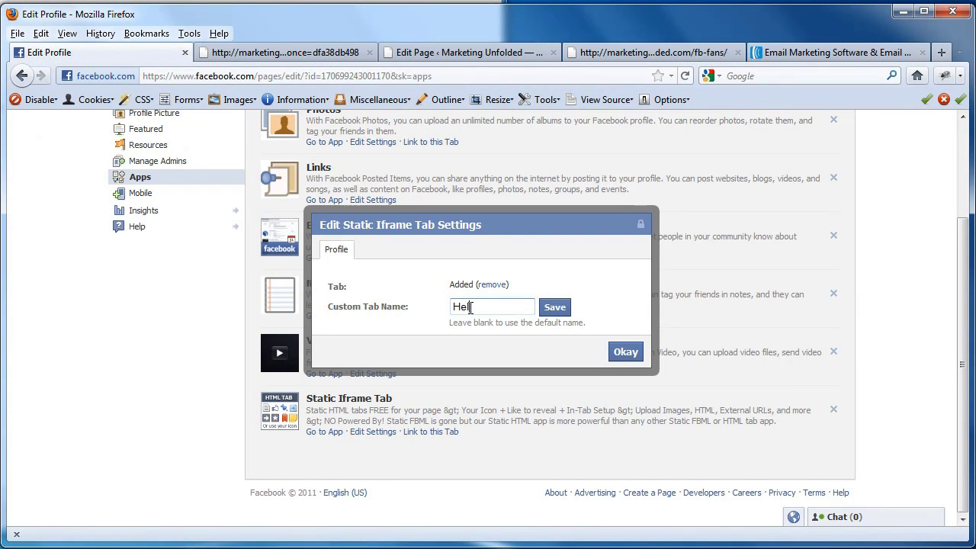
left_click(554, 307)
left_click(621, 354)
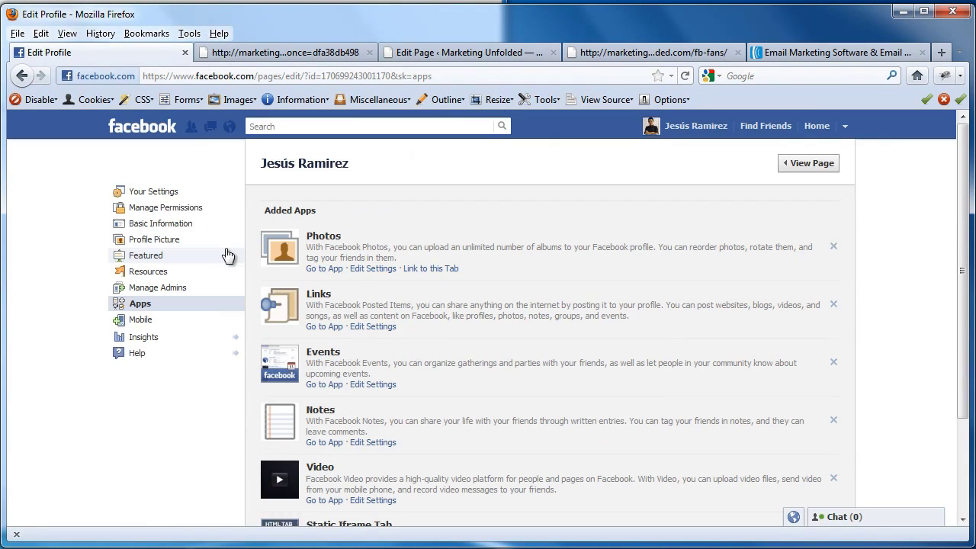
Step: Open the Hello tab on the Facebook page and review its page source settings for fans and non-fans
left_click(801, 165)
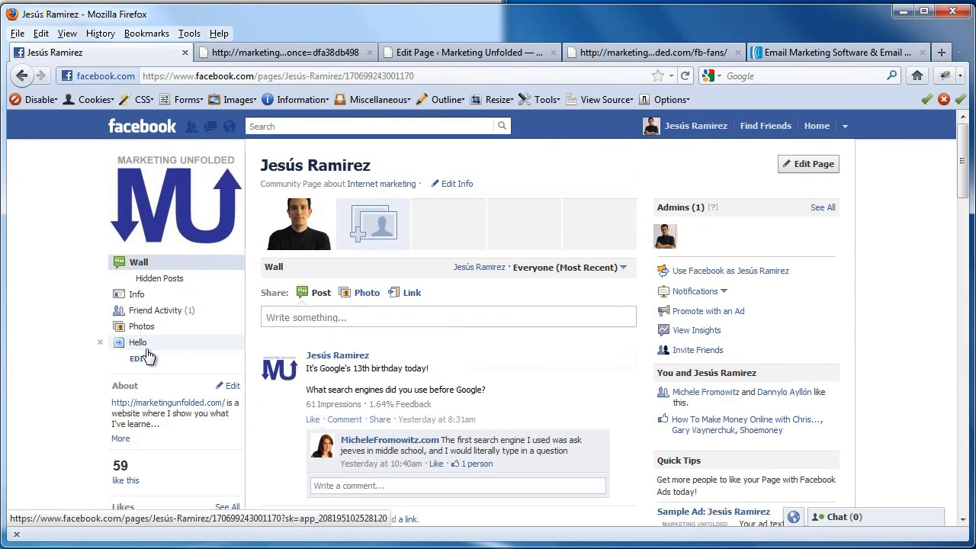
left_click(138, 343)
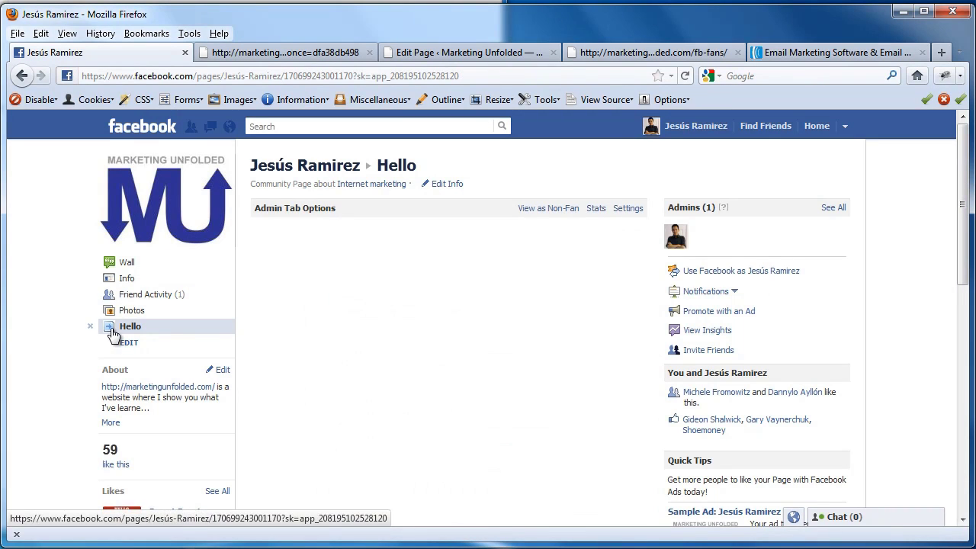
left_click(628, 213)
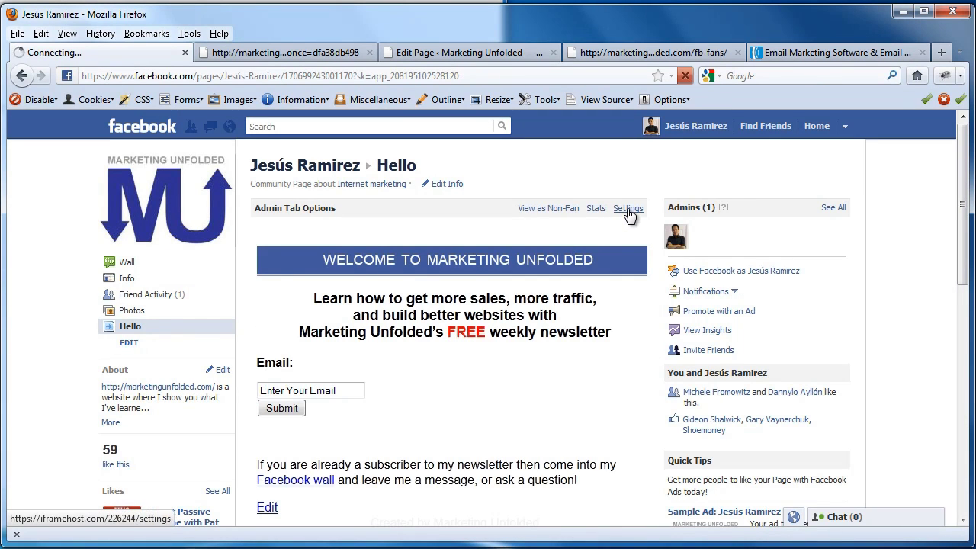
scroll(544, 292, "down", 5)
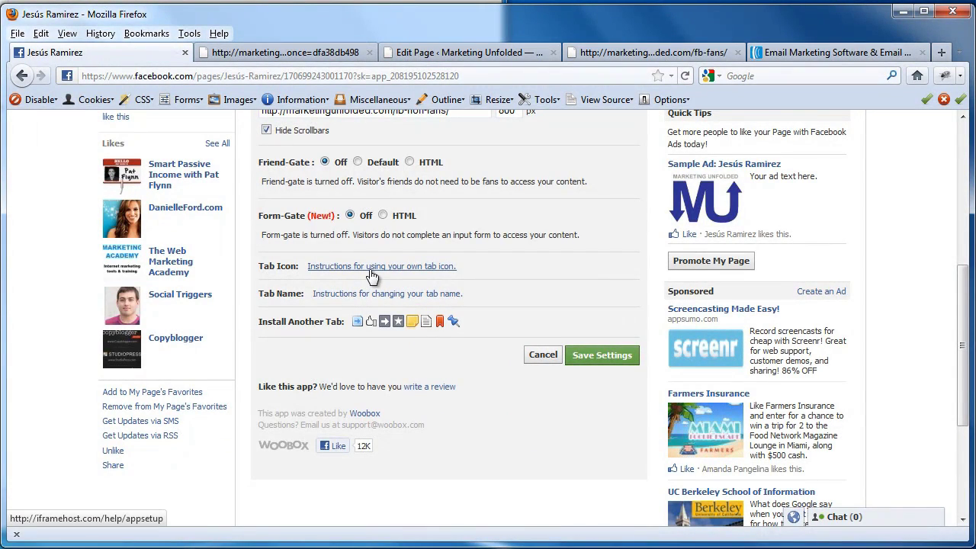
scroll(371, 276, "up", 4)
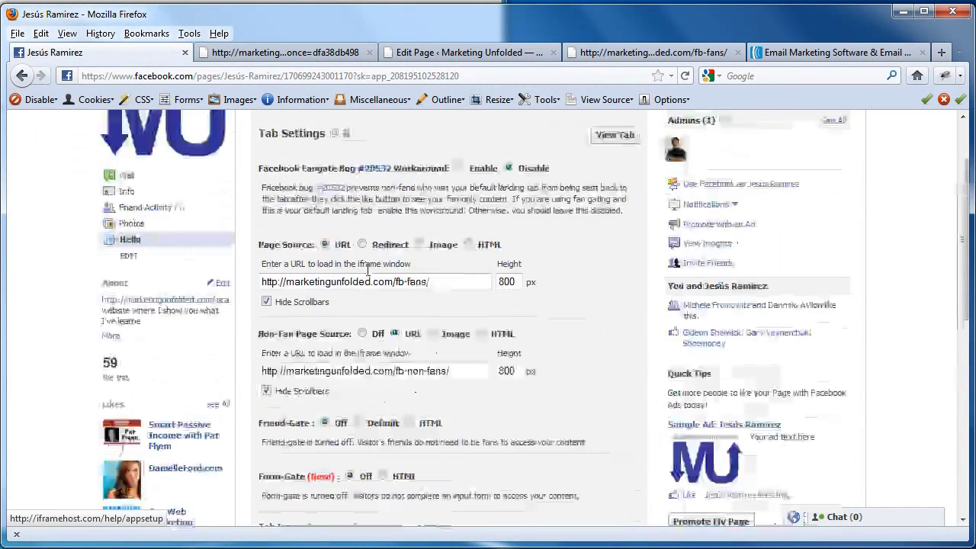
mouse_move(106, 249)
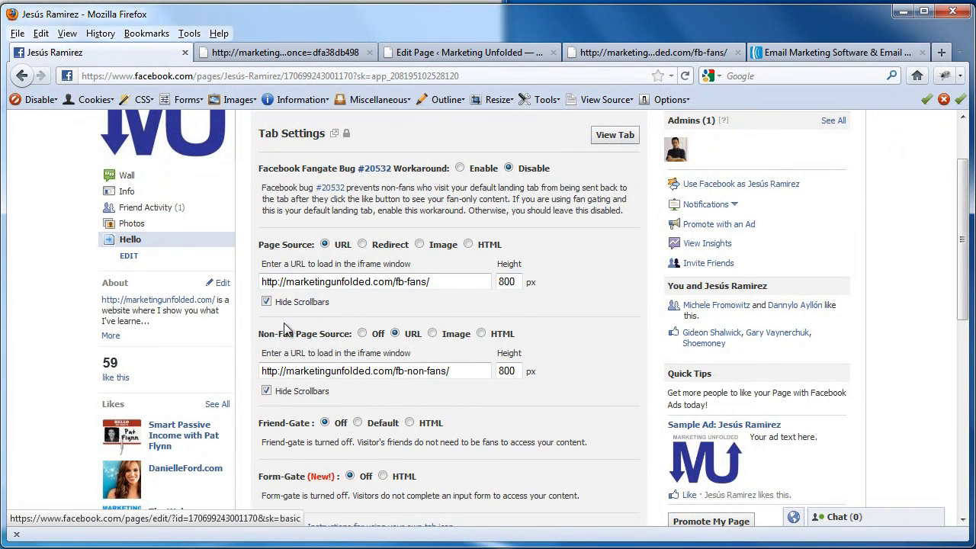
scroll(115, 251, "up", 2)
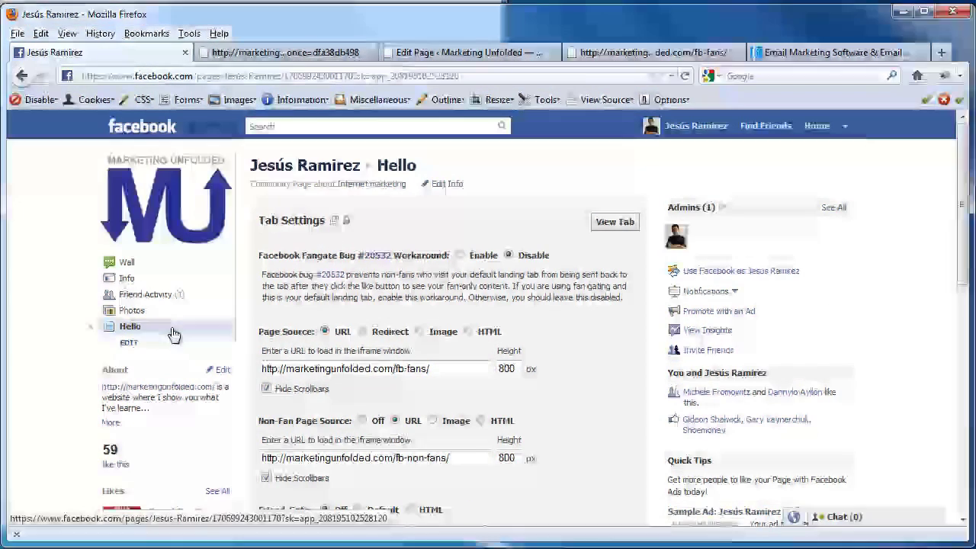
Step: Change the Static Iframe Tab app's custom tab name to "Welcome" in the page's app settings and save it
left_click(128, 263)
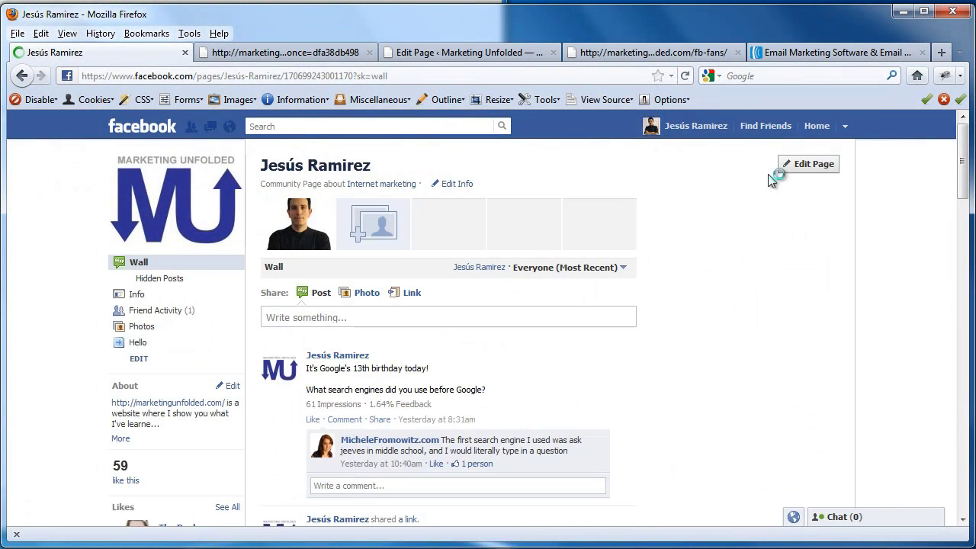
left_click(798, 168)
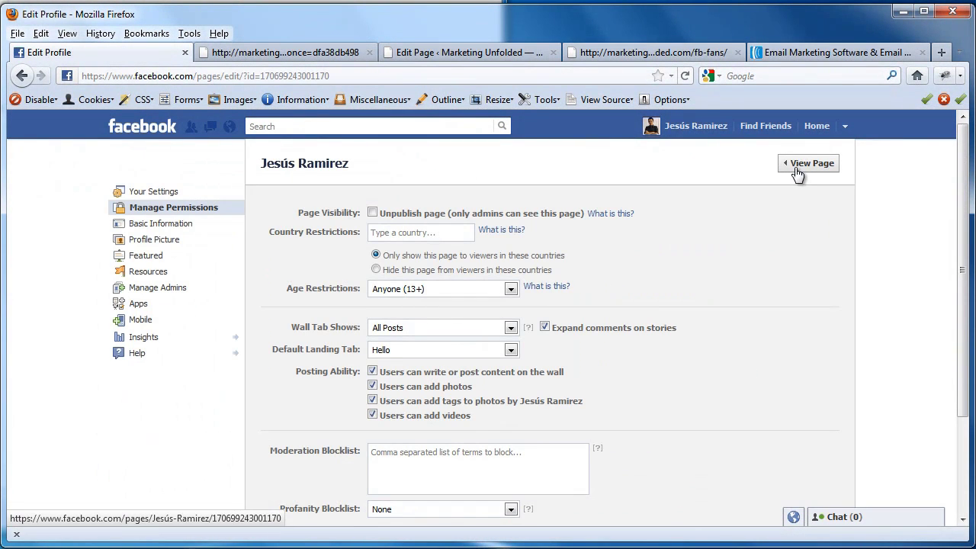
left_click(145, 305)
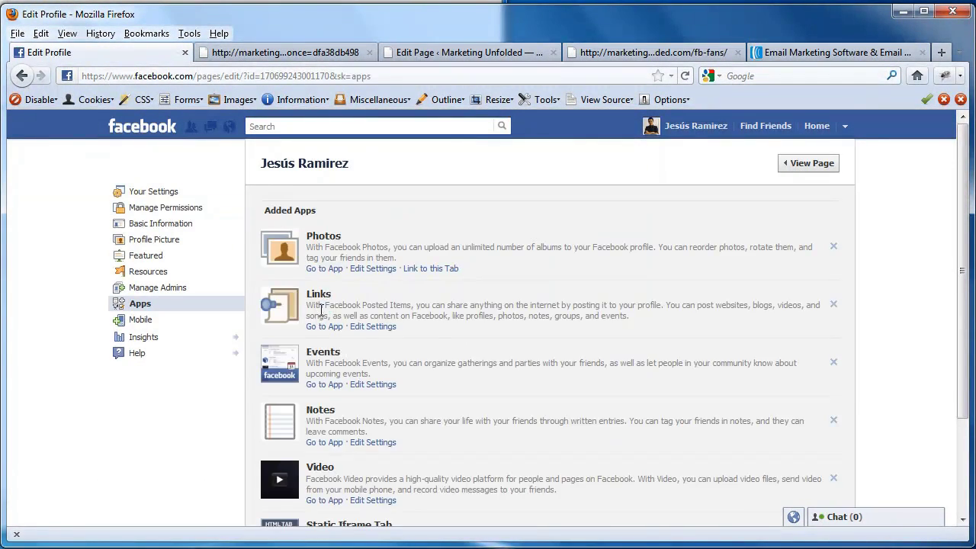
scroll(336, 381, "down", 3)
left_click(373, 431)
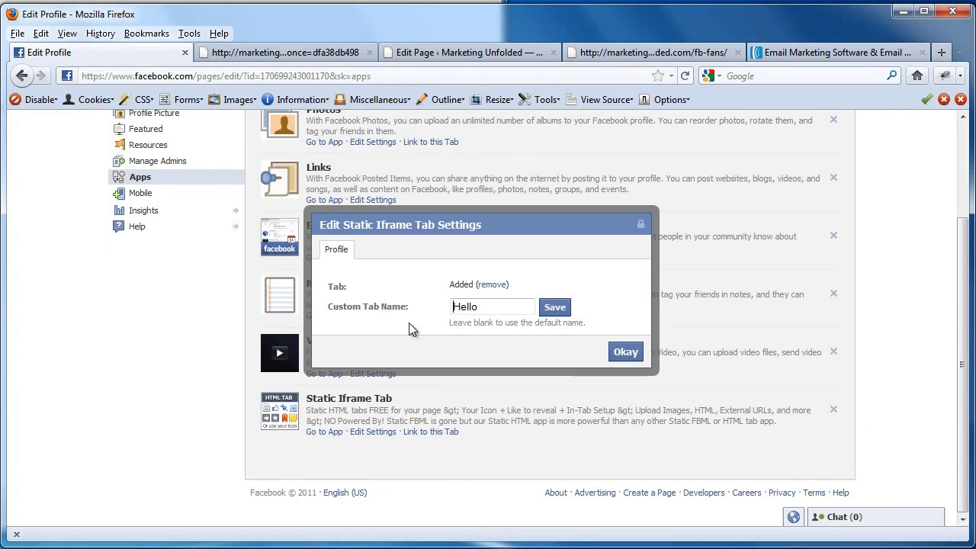
left_click_drag(485, 306, 389, 304)
type("Welcome")
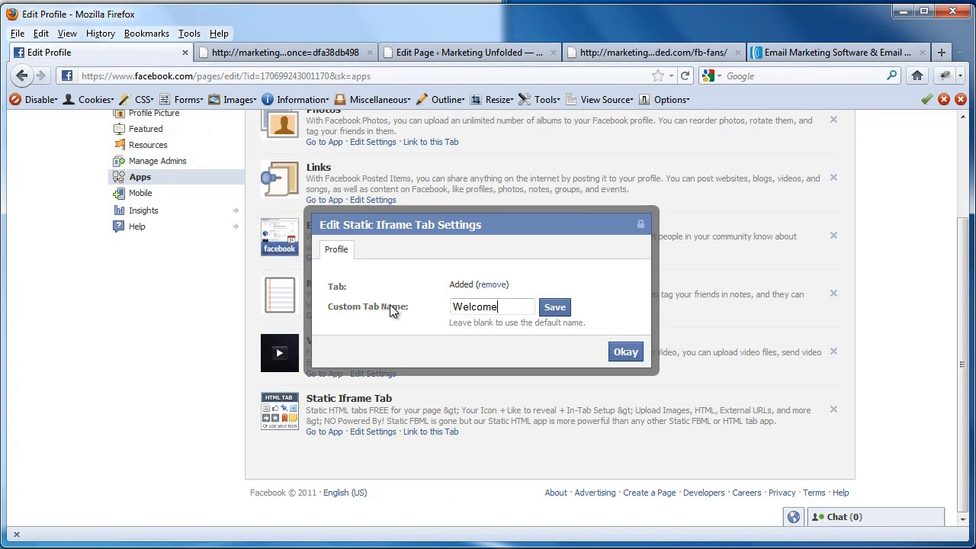
left_click(561, 308)
left_click(626, 352)
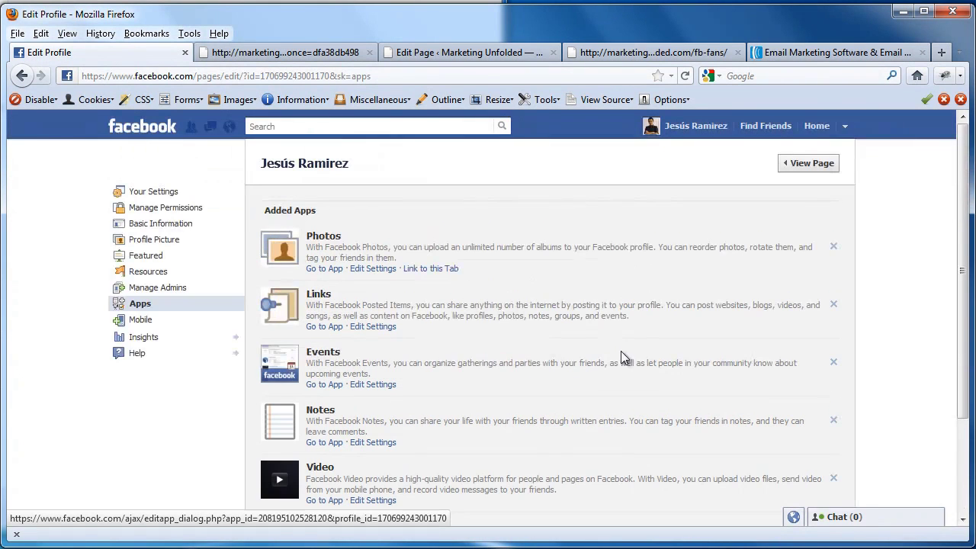
Step: Return to the Facebook page and check the content of its Welcome tab
left_click(797, 165)
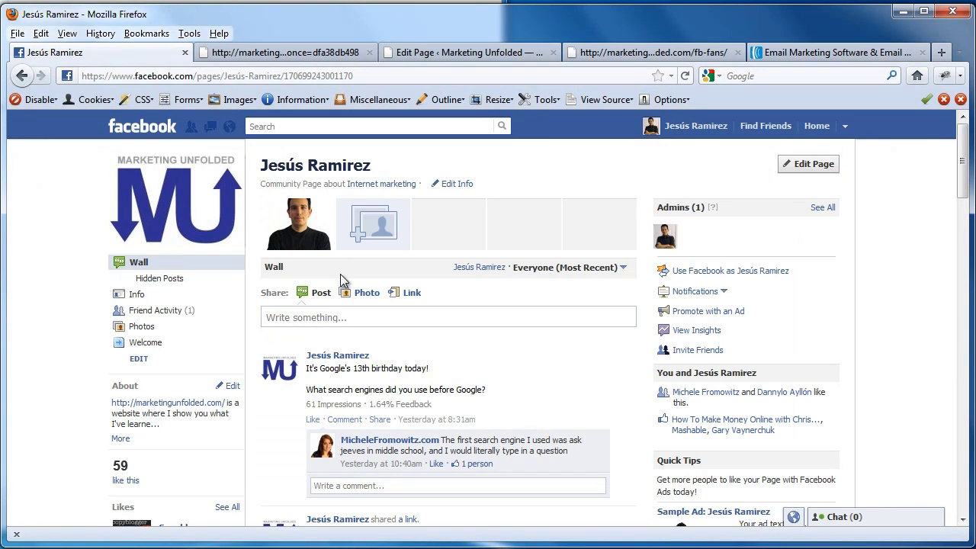
left_click(145, 343)
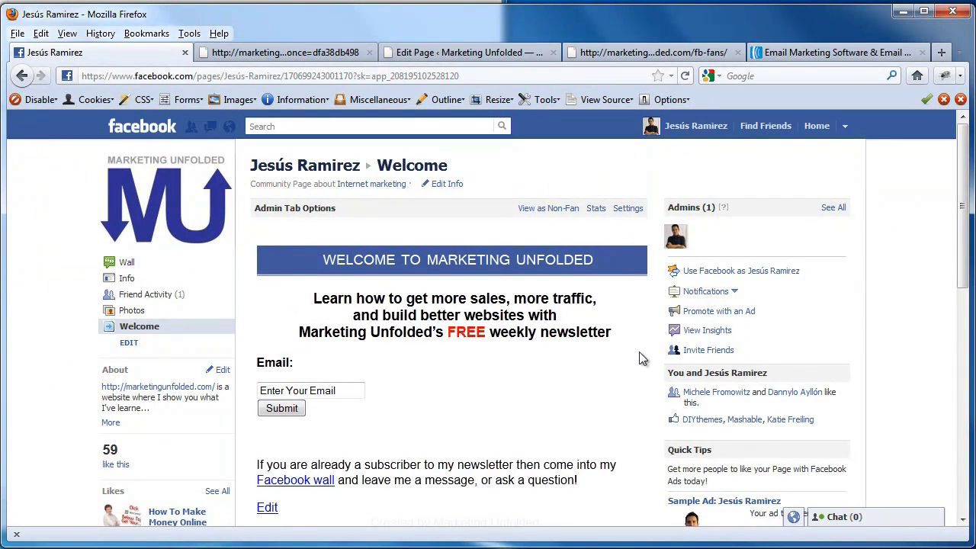
scroll(640, 358, "down", 3)
scroll(640, 359, "up", 3)
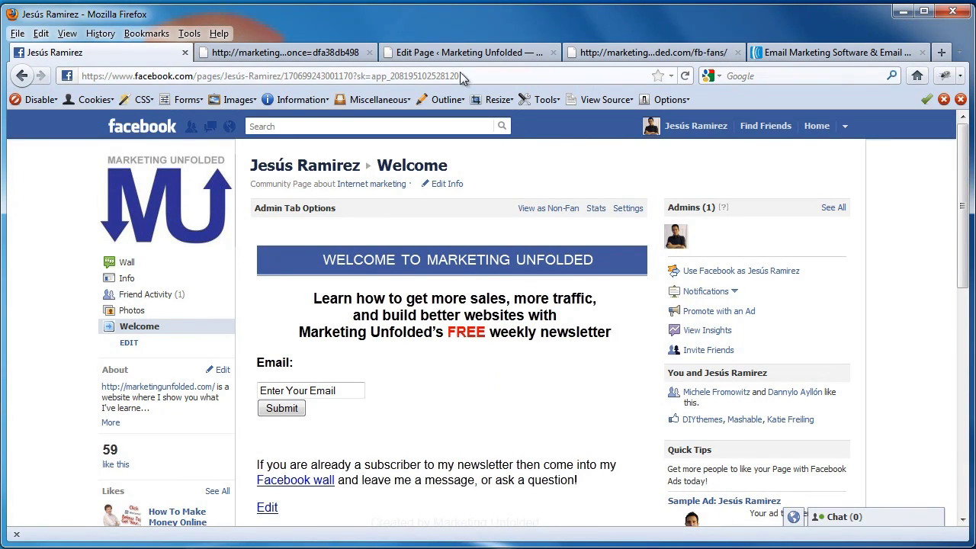
Step: Launch the FireFTP add-on and connect to the ftp.marketingunfolded.com account
left_click(193, 37)
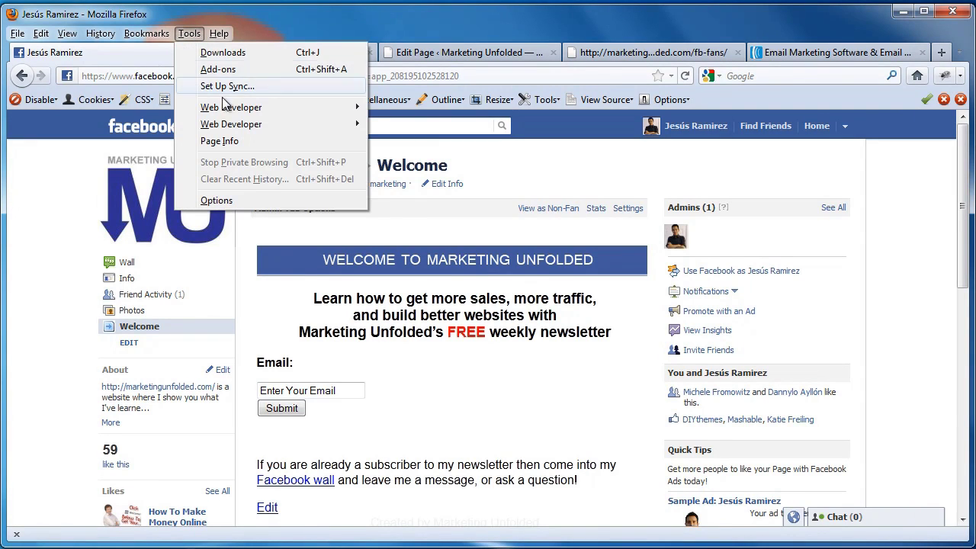
mouse_move(320, 123)
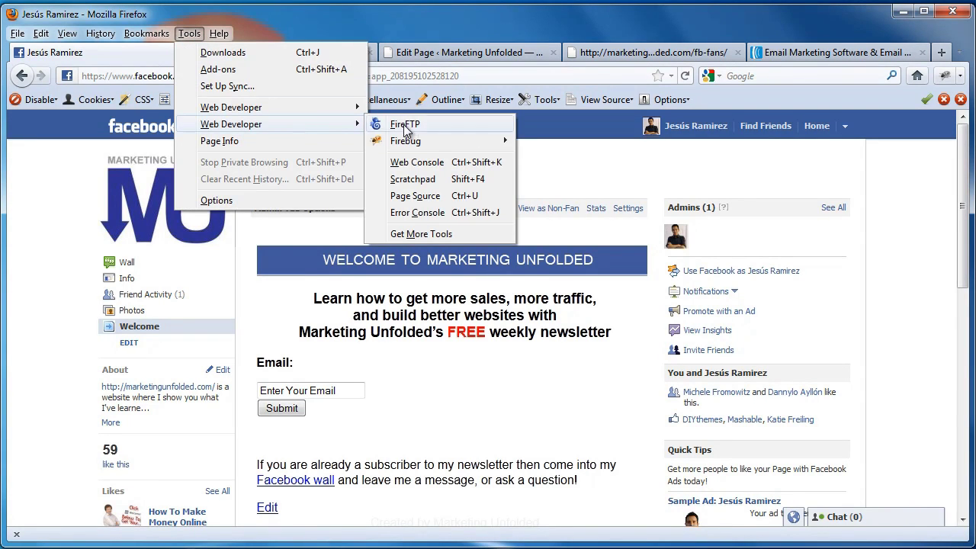
left_click(423, 129)
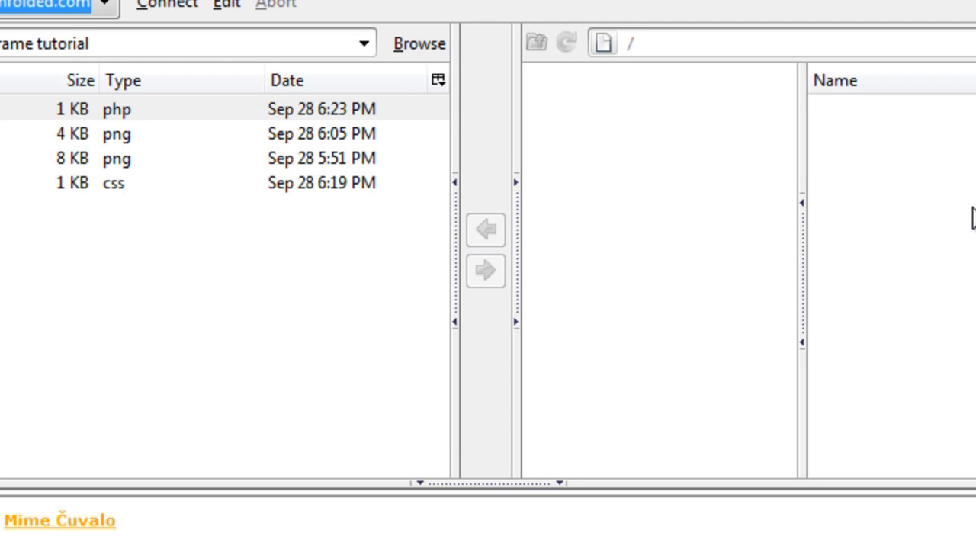
left_click(183, 8)
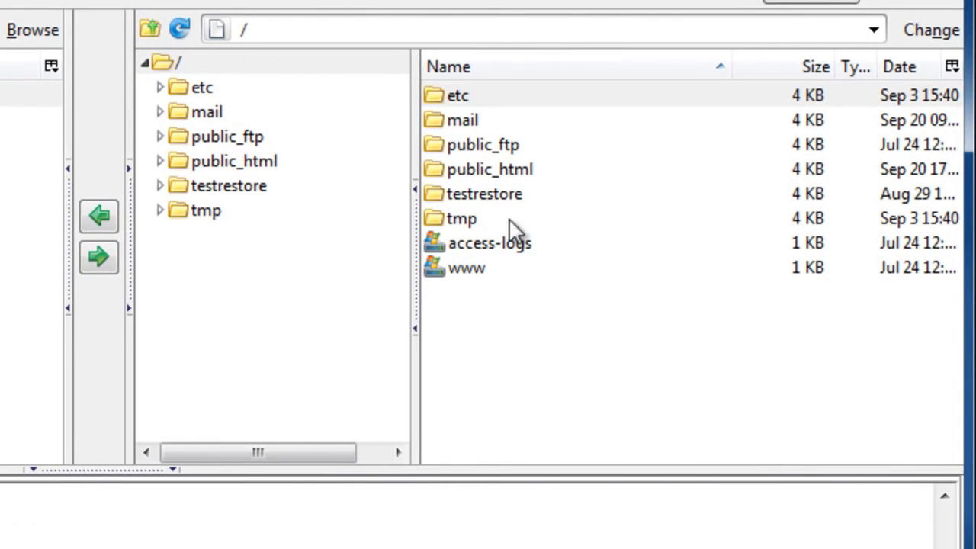
Step: Browse the server to /public_html/wp-content/themes/thesis_18 and select facebook-iframe.php
double_click(489, 169)
left_click(483, 175)
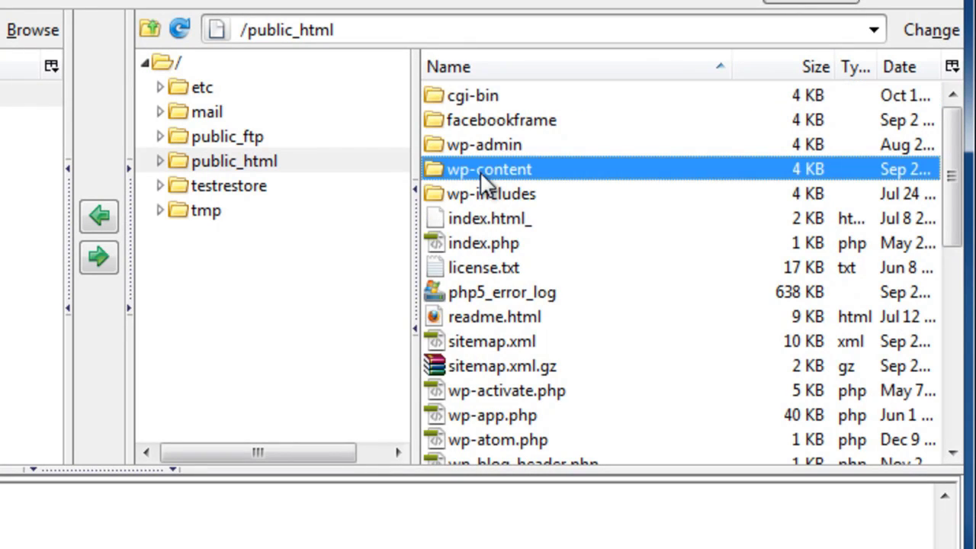
double_click(479, 171)
left_click(476, 141)
double_click(475, 142)
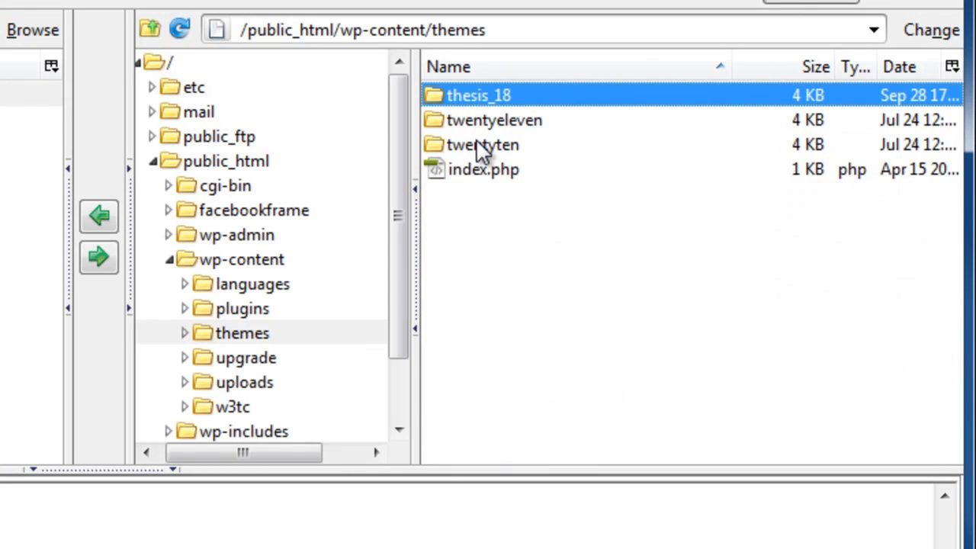
double_click(479, 95)
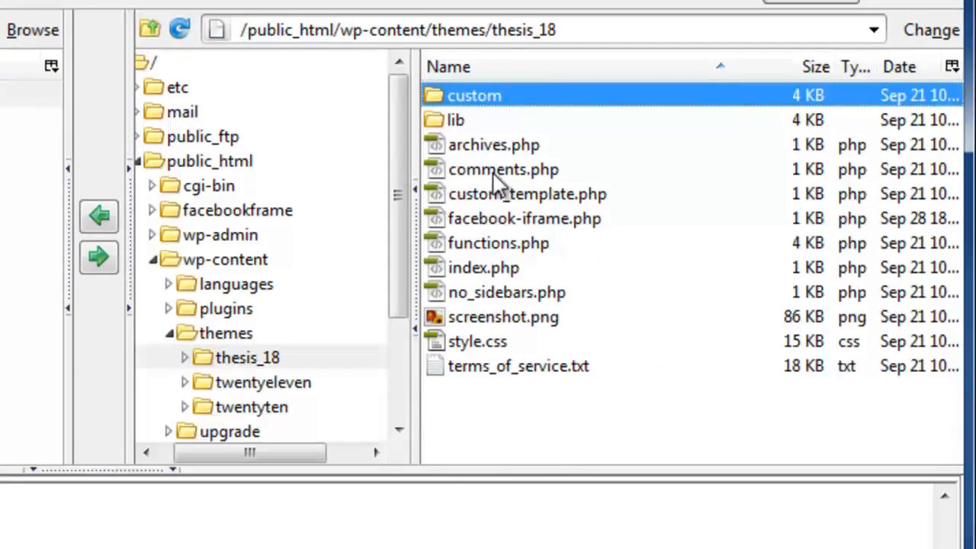
left_click(493, 219)
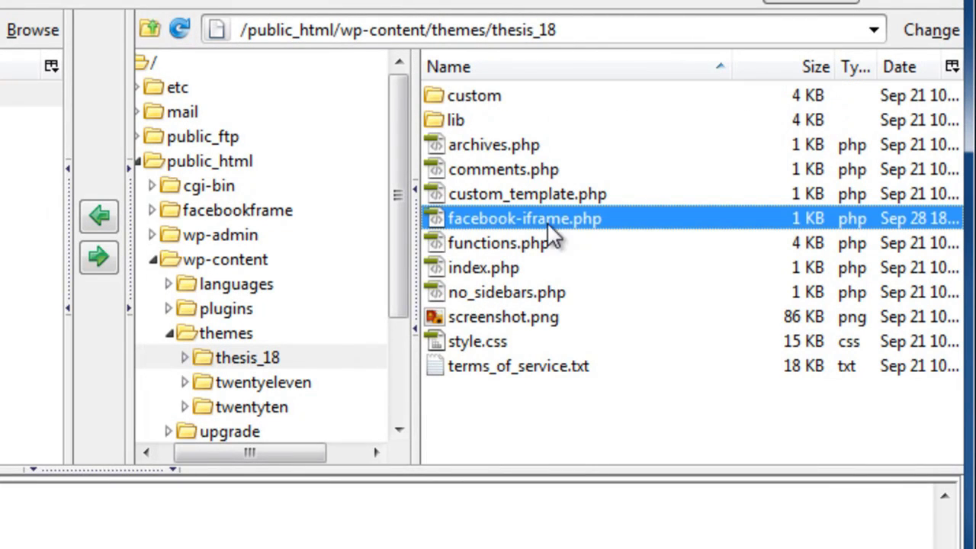
Step: Upload the local fbcss.css file to the thesis_18 theme folder and view the published FB Fans page
left_click(30, 251)
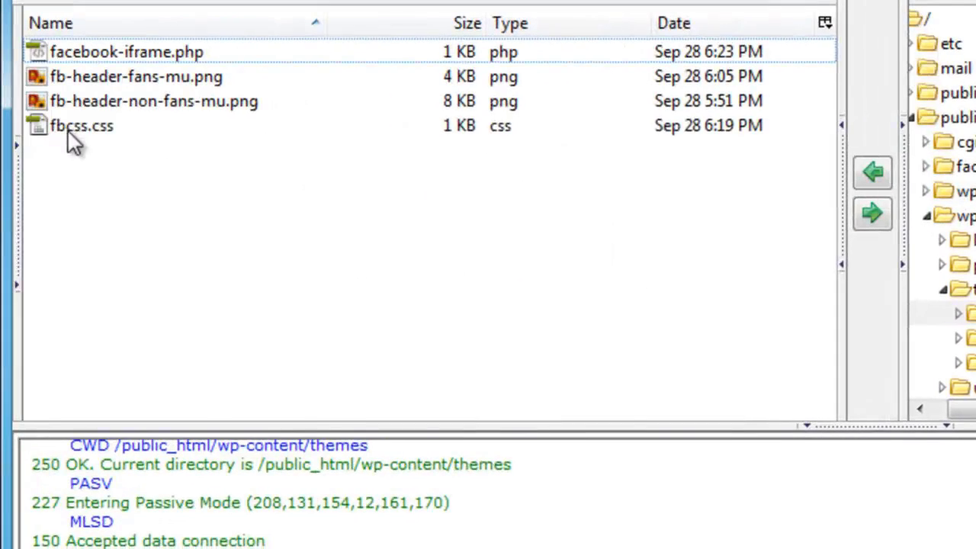
left_click(68, 132)
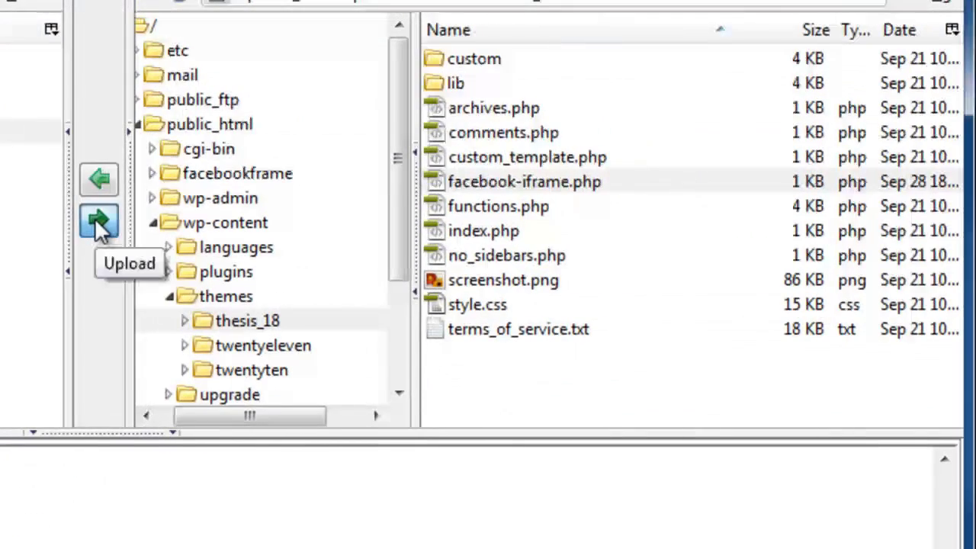
left_click(100, 225)
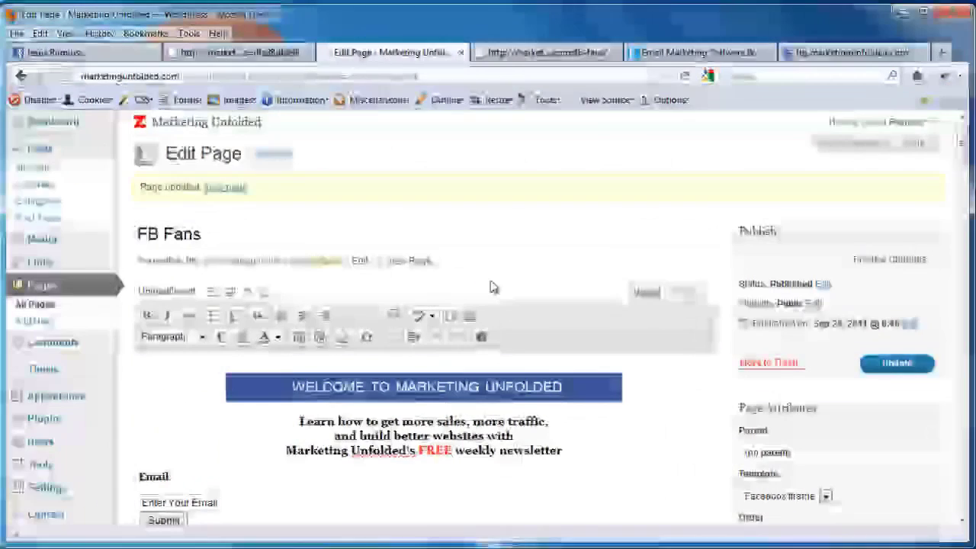
left_click(409, 261)
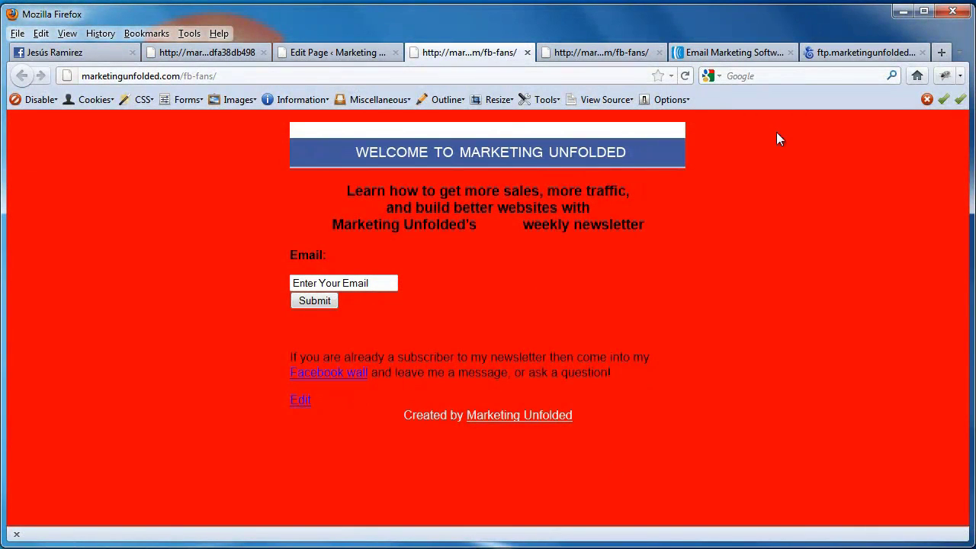
Step: Open the server copy of fbcss.css from FireFTP in Notepad++
left_click(833, 54)
left_click(696, 267)
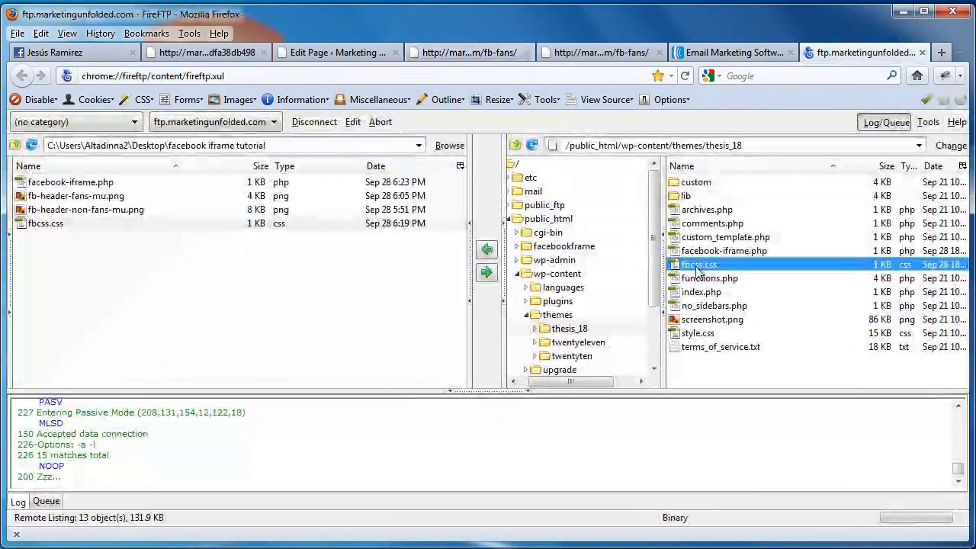
right_click(696, 263)
mouse_move(751, 298)
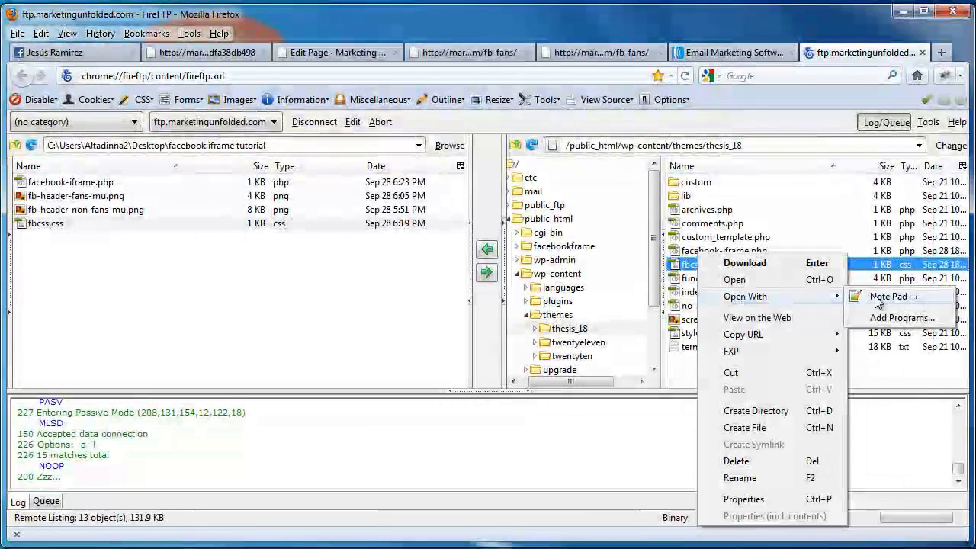
left_click(878, 299)
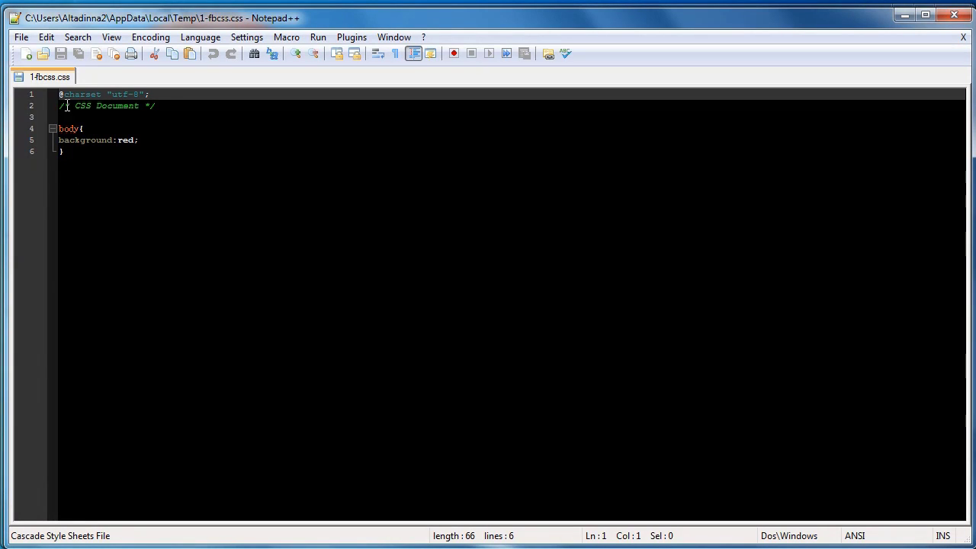
Step: Indent the body's background declaration, set its color to #fff, save the stylesheet and return to FireFTP
left_click(61, 140)
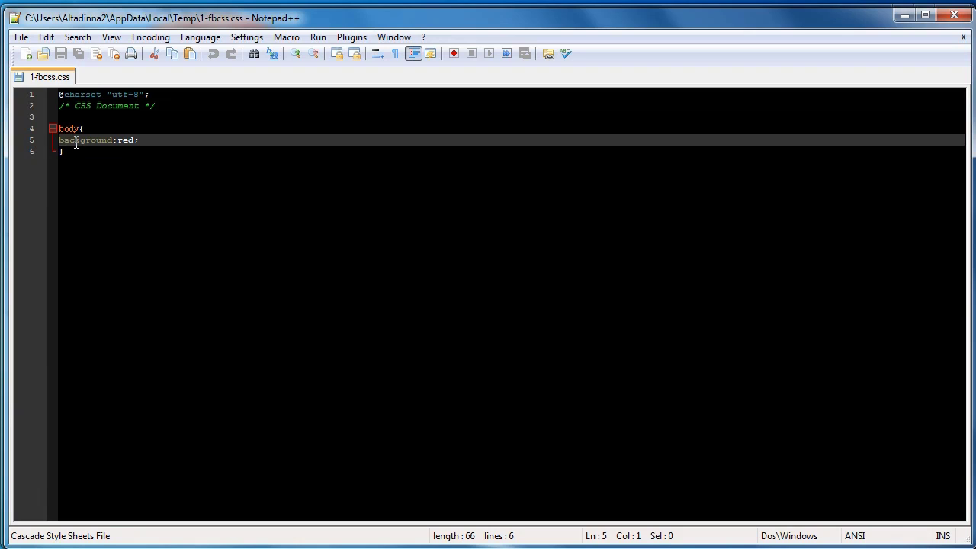
double_click(127, 140)
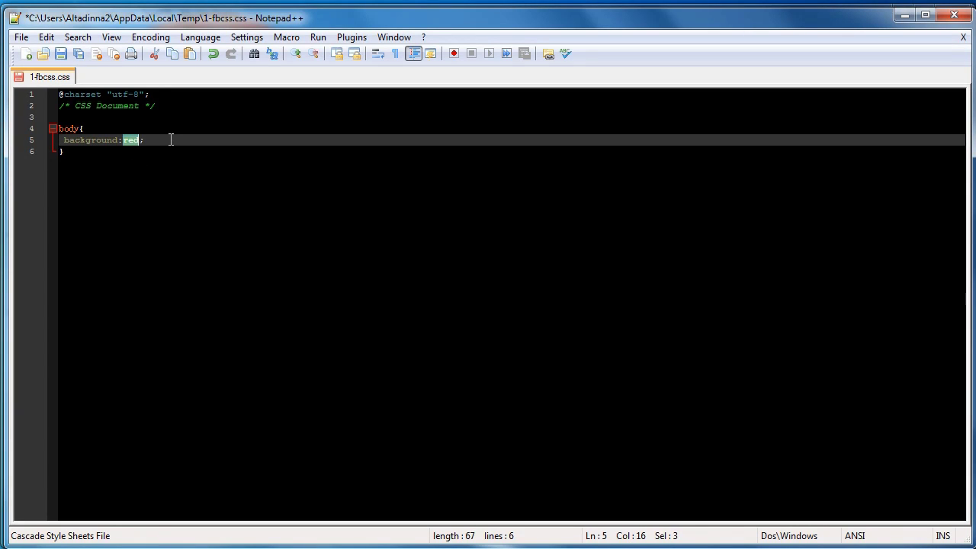
type("white")
key("BackSpace")
key("BackSpace")
key("BackSpace")
key("BackSpace")
key("BackSpace")
left_click(60, 54)
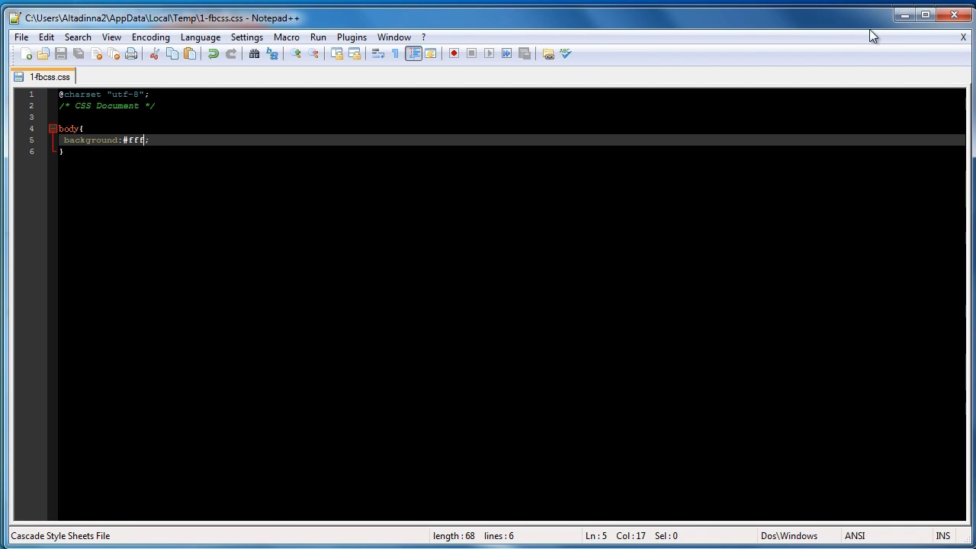
left_click(904, 15)
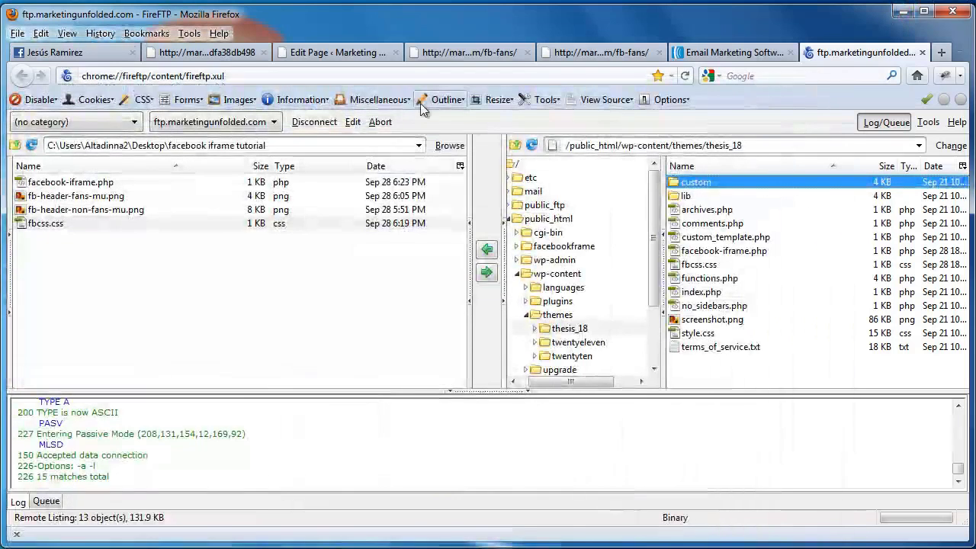
Step: Reload the fb-fans page, inspect its Submit button with Firebug and copy the button's class name
left_click(465, 53)
left_click(686, 75)
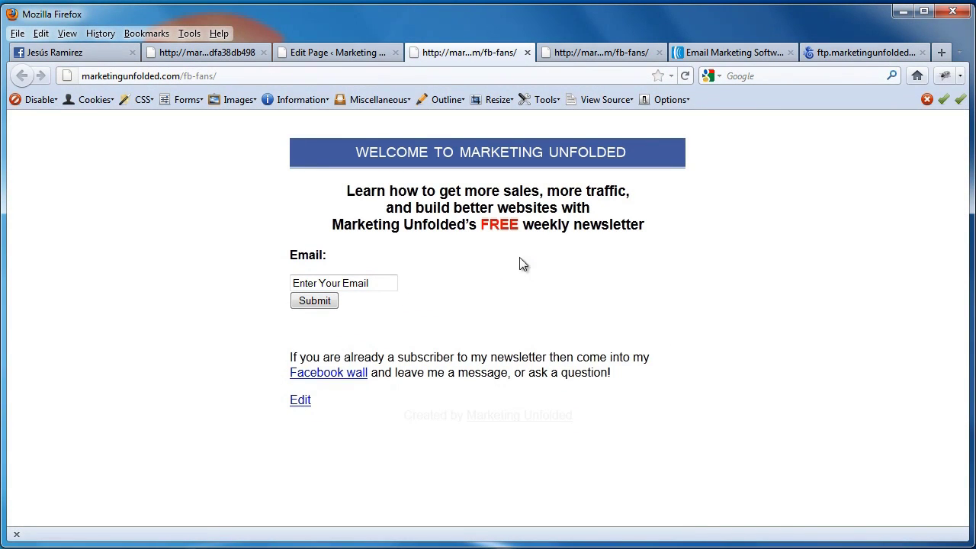
left_click(944, 76)
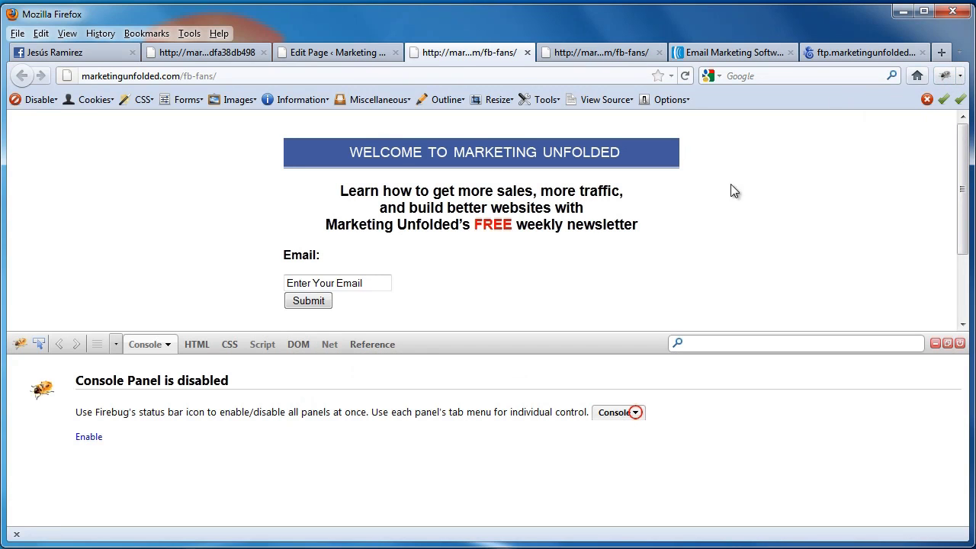
left_click(38, 344)
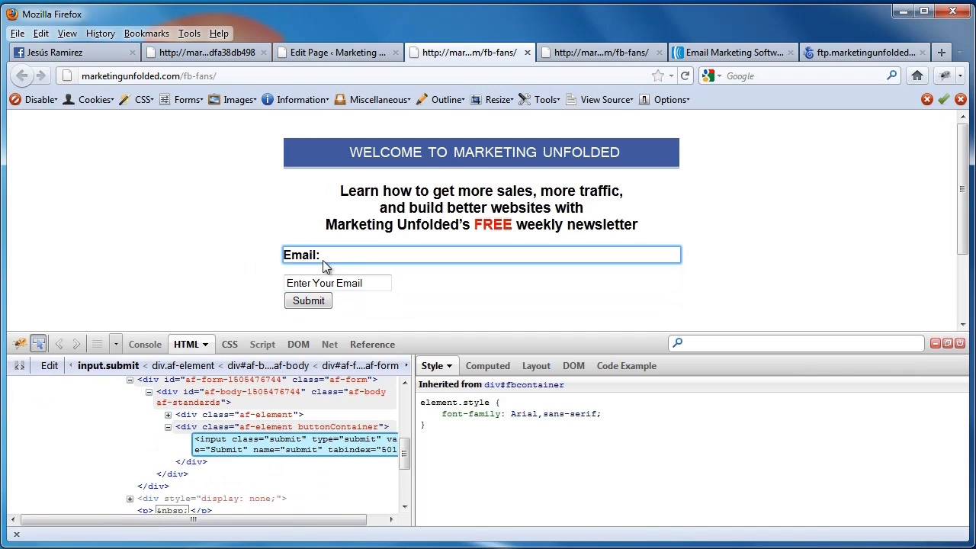
left_click(321, 303)
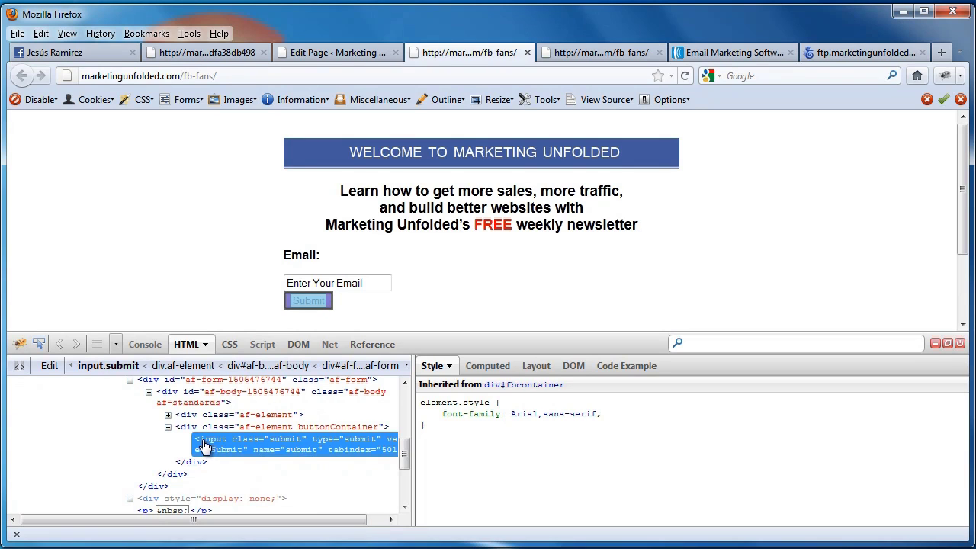
double_click(284, 440)
right_click(285, 441)
left_click(314, 470)
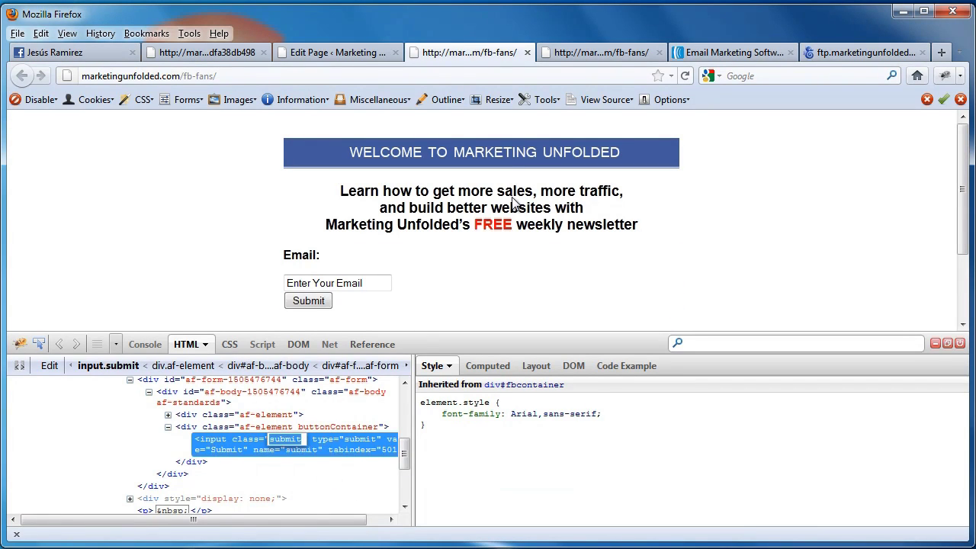
Step: Switch to Notepad++ and add an empty .submit rule below the body rule in the fbcss.css stylesheet
left_click(85, 548)
left_click(70, 173)
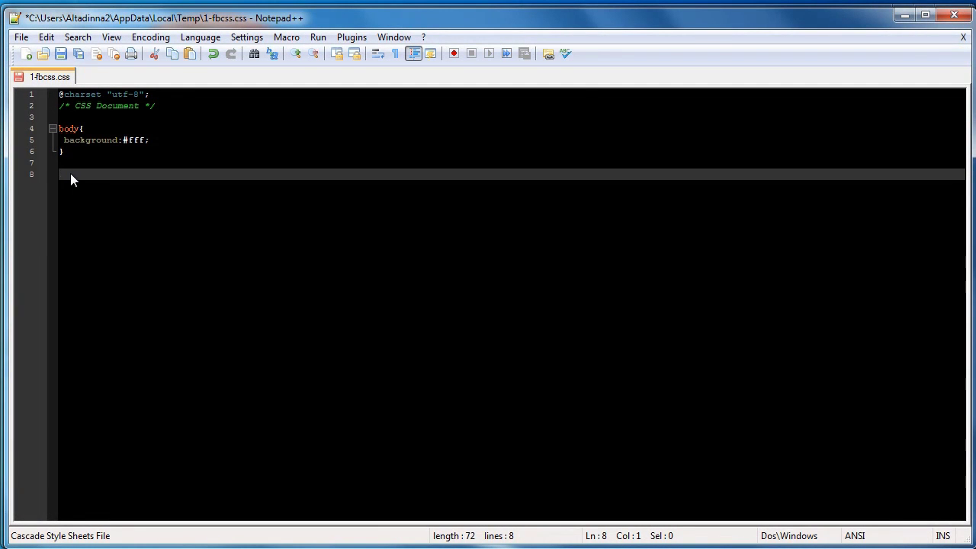
type(".")
key("ctrl+v")
type("{")
key("Return")
key("Return")
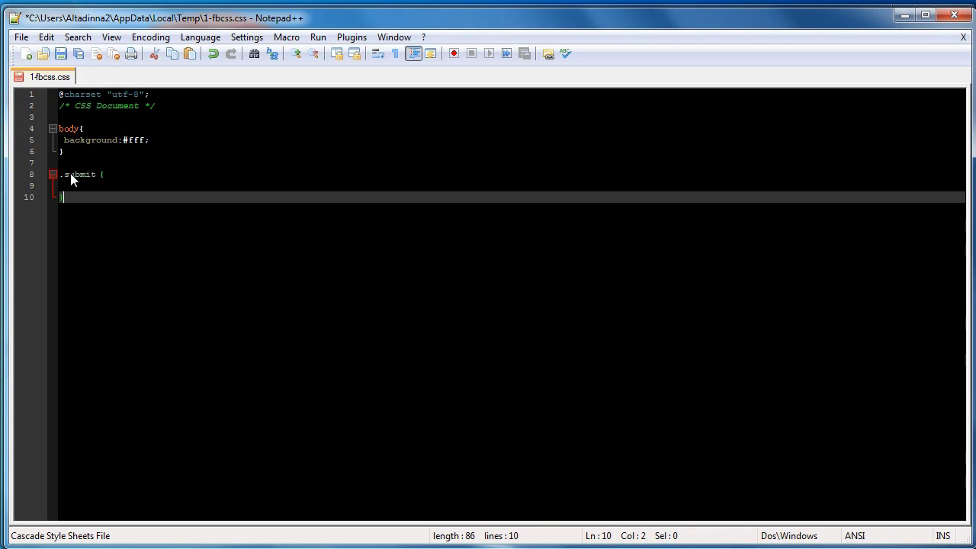
Step: Set the .submit rule's background to green, save the stylesheet and reload the fb-fans page in Firefox
key("Up")
key("Tab")
type("bac")
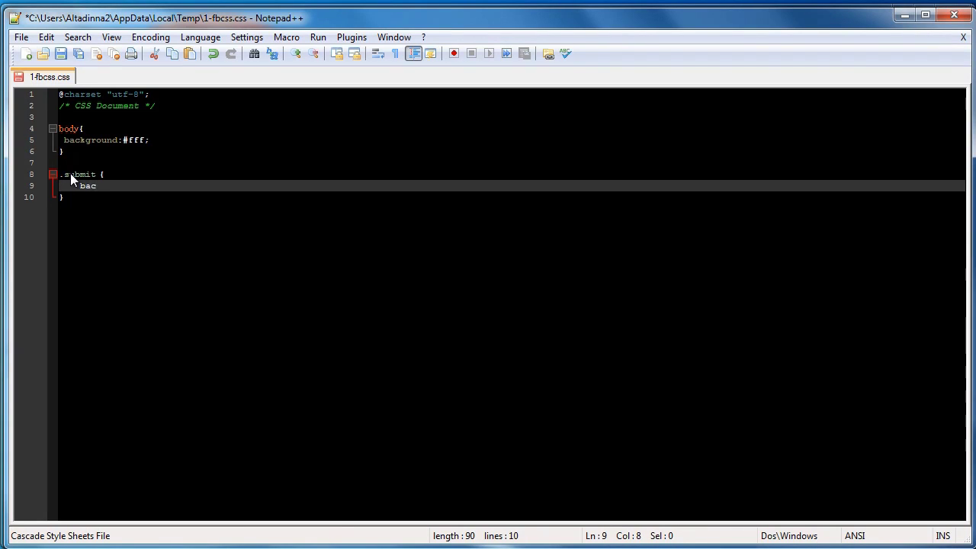
type("groundd")
key("BackSpace")
type(":")
key("Left")
key("Left")
key("Left")
key("Left")
key("Left")
key("Left")
type("k")
key("Right")
type("green")
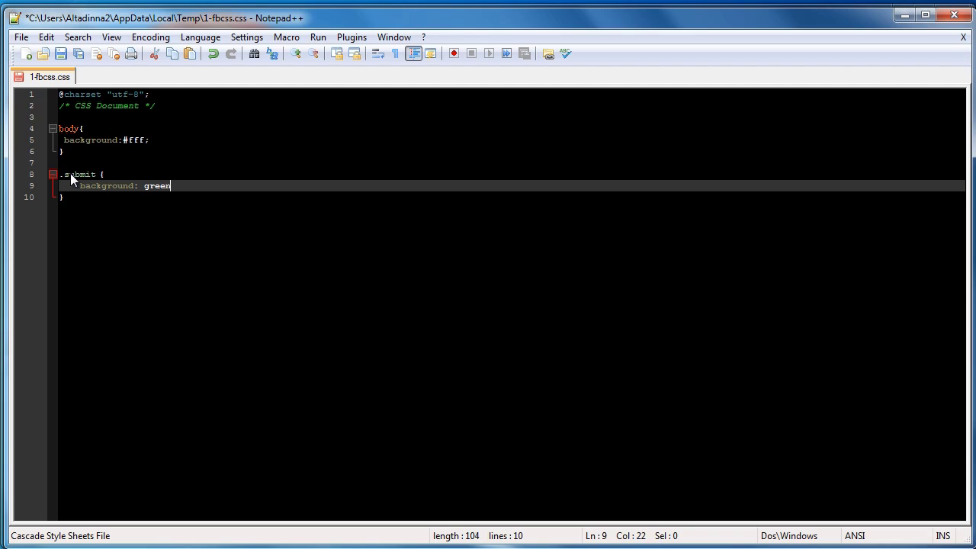
type(";")
key("ctrl+s")
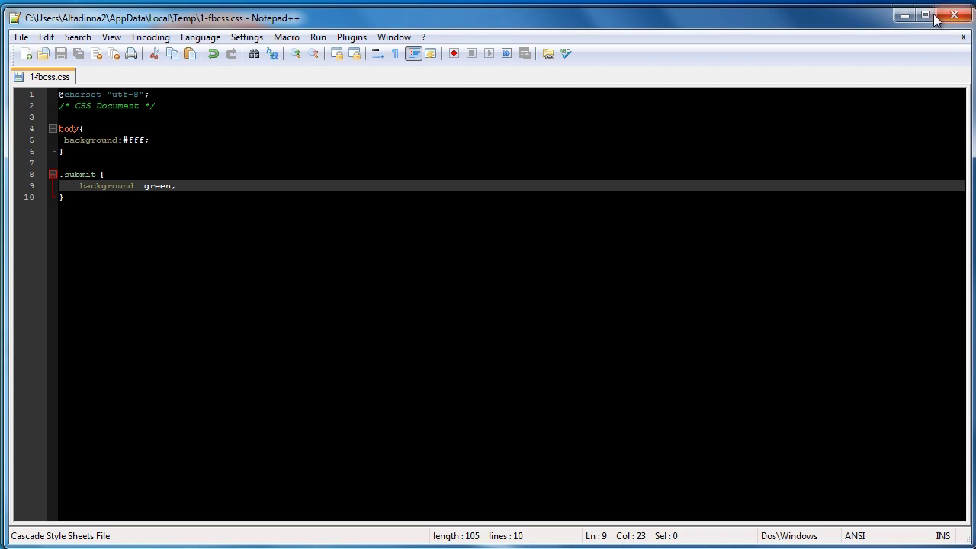
left_click(903, 15)
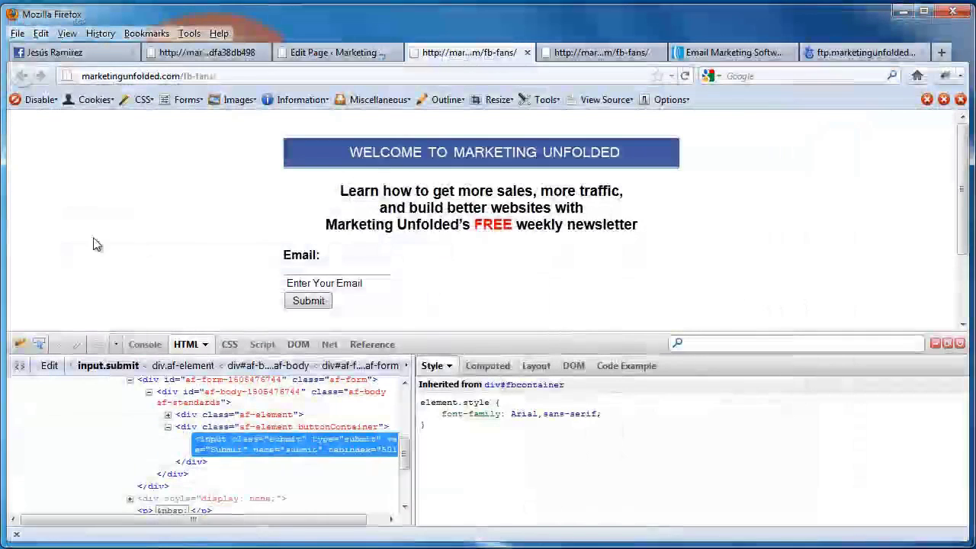
left_click(684, 76)
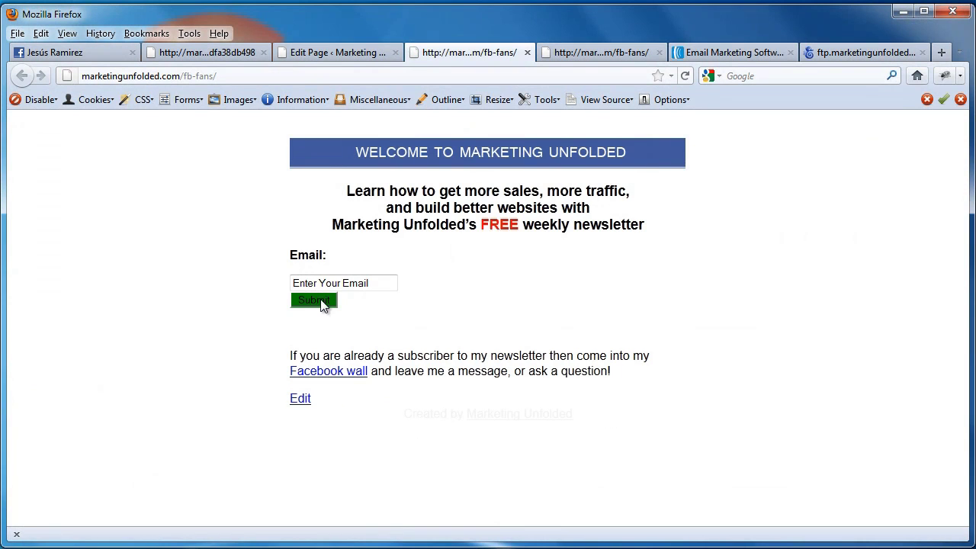
Step: Add color: #fff to the .submit rule in Notepad++, save it and reload the fb-fans page in Firefox
key("alt+Tab")
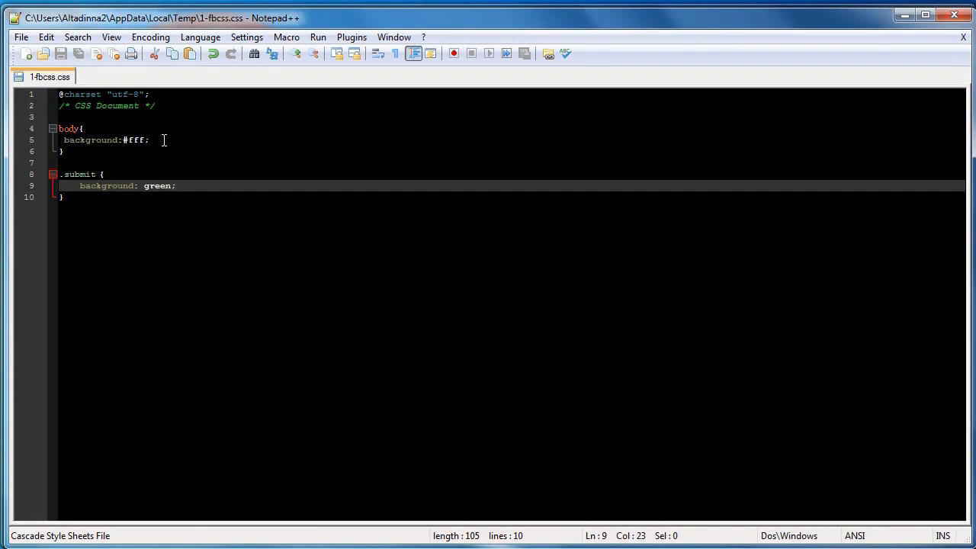
left_click(165, 140)
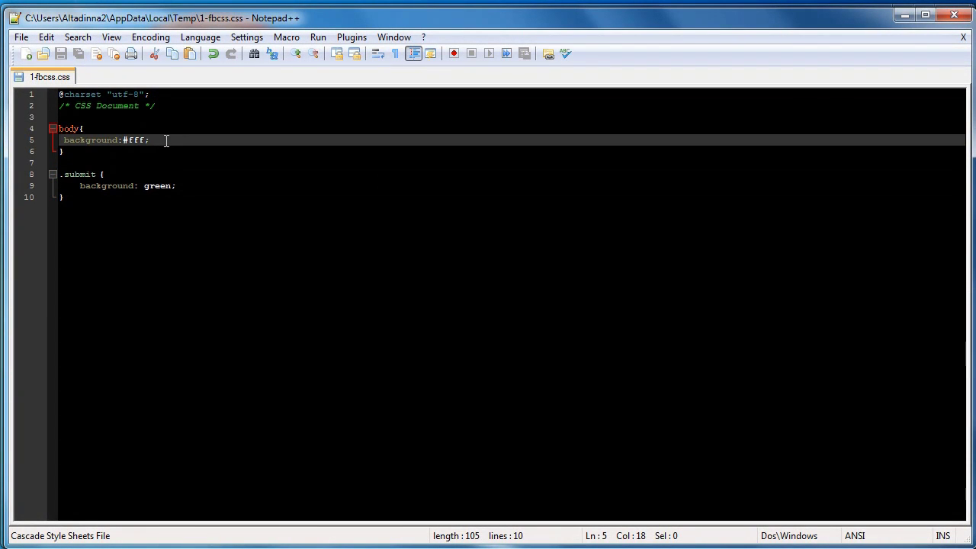
left_click(195, 186)
key("Return")
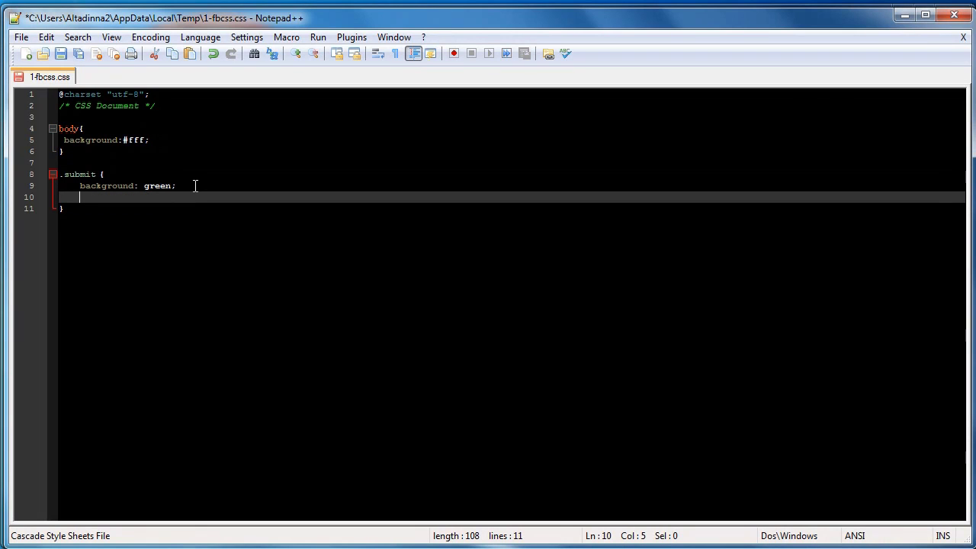
type("color:w")
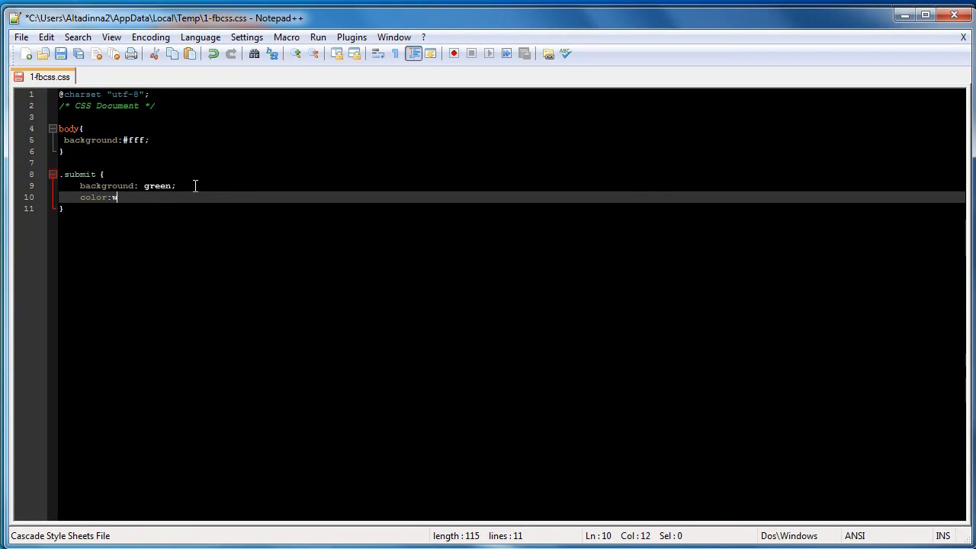
type("hite")
key("BackSpace")
key("BackSpace")
key("BackSpace")
key("BackSpace")
key("BackSpace")
type("#ff")
key("BackSpace")
type("ff;")
key("ctrl+s")
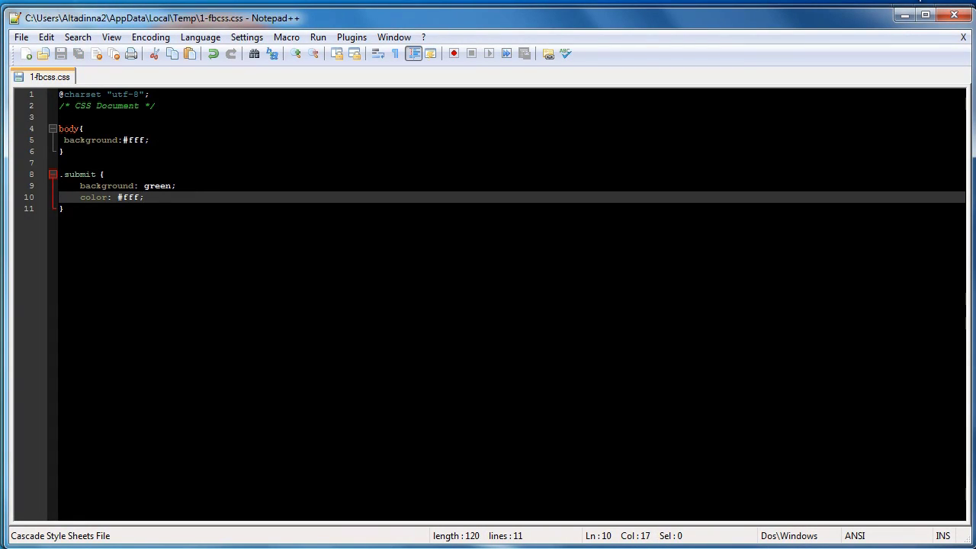
left_click(904, 15)
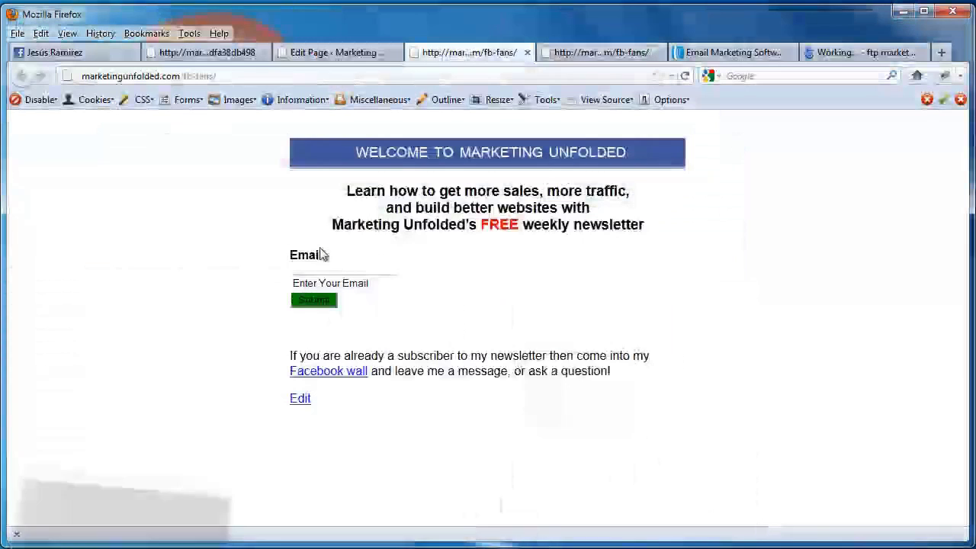
left_click(685, 75)
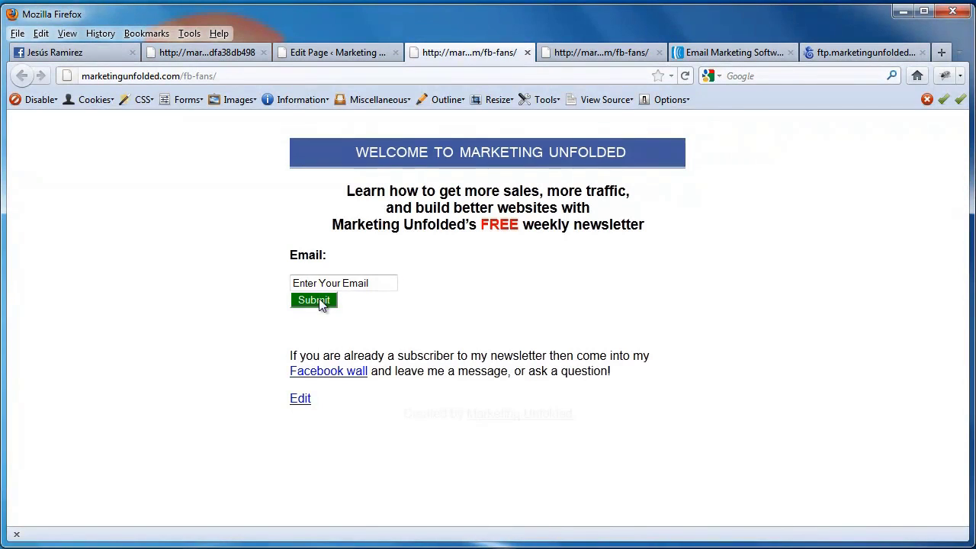
Step: Add cursor:pointer to the .submit rule in Notepad++, save it and reload the fb-fans page in Firefox
key("alt+Tab")
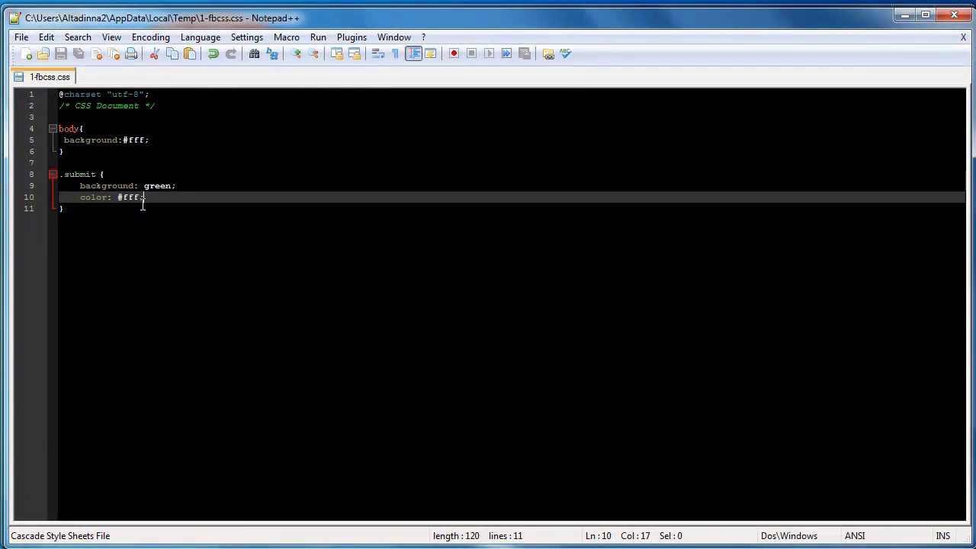
key("Return")
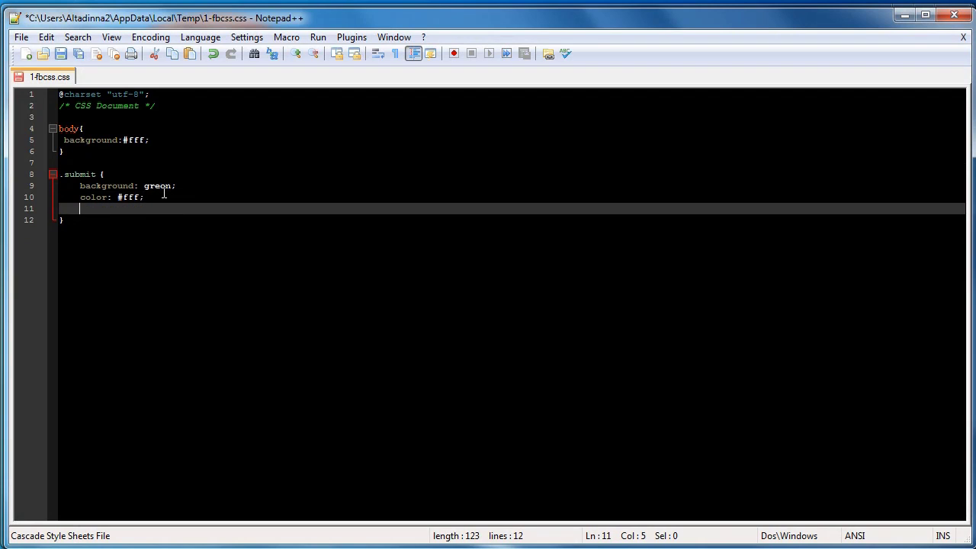
type("cursor:pointer")
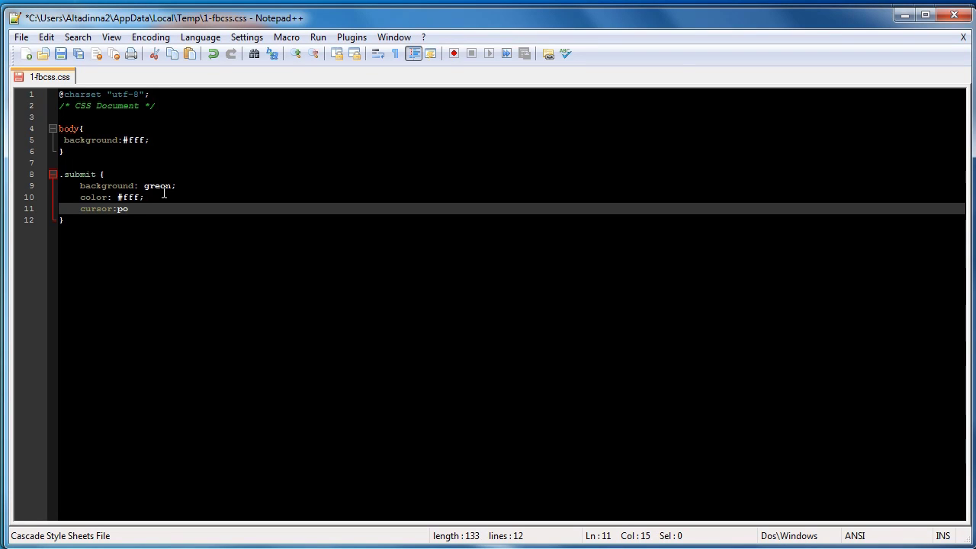
type(";")
key("ctrl+s")
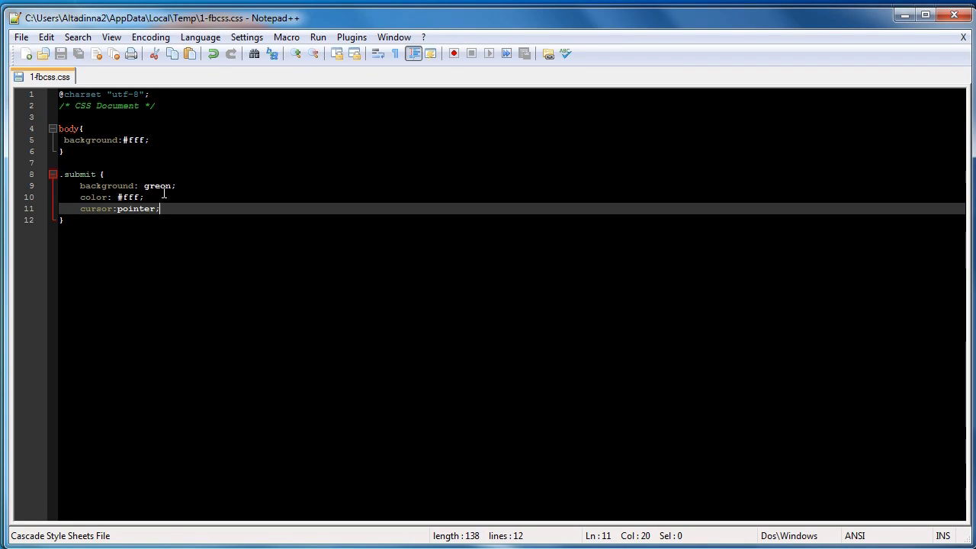
left_click(904, 14)
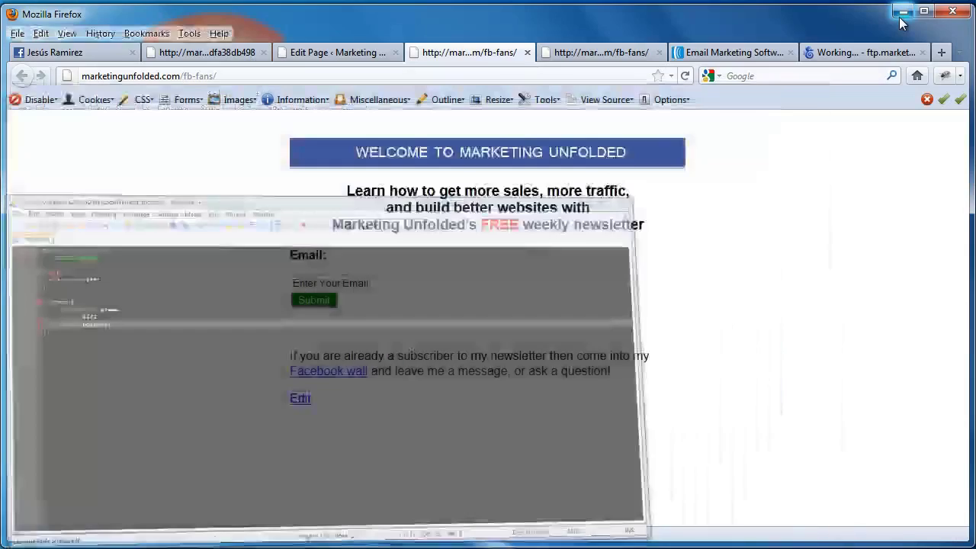
left_click(686, 76)
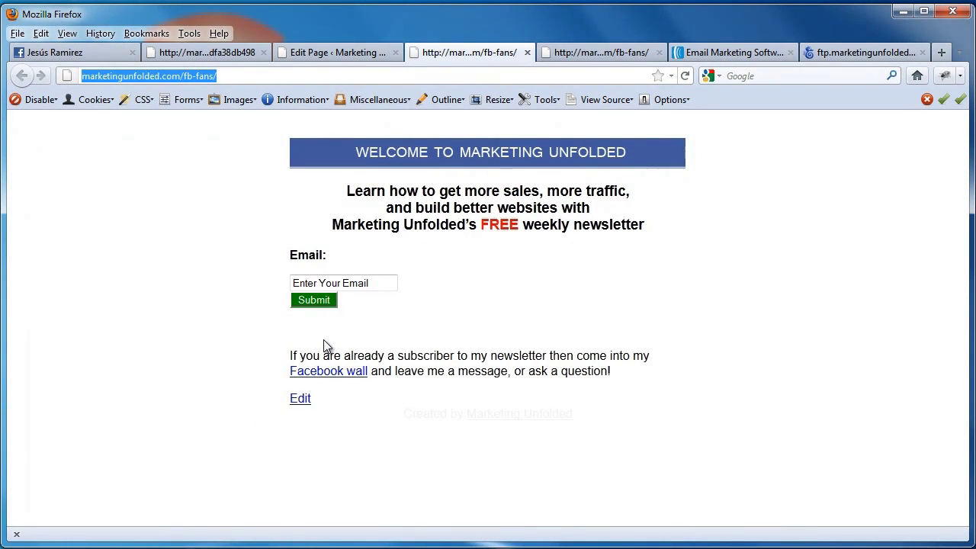
Step: Open the article "7 Cool CSS Font Shadow Effects You Can Just Copy and Paste" from page 2 of the Marketing Unfolded blog
left_click(324, 52)
left_click(234, 124)
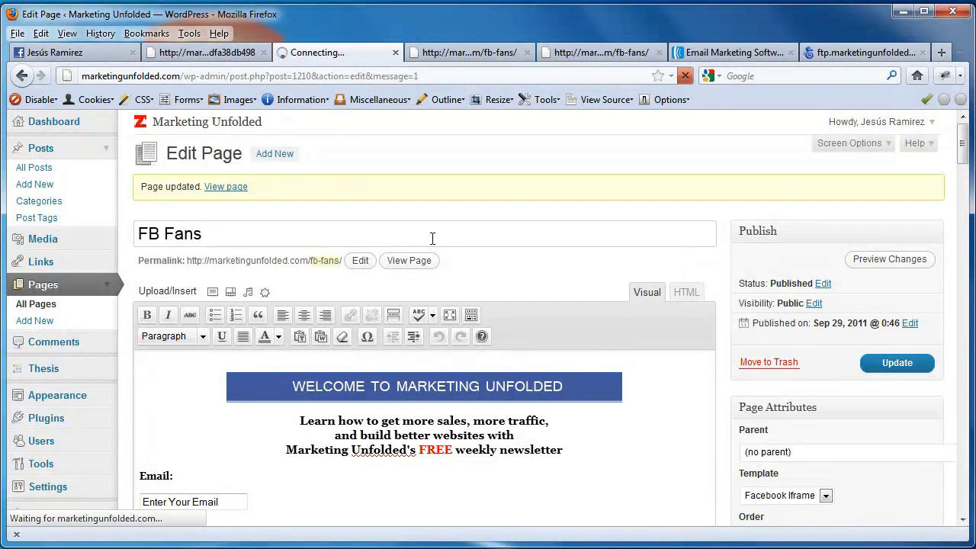
scroll(426, 247, "down", 15)
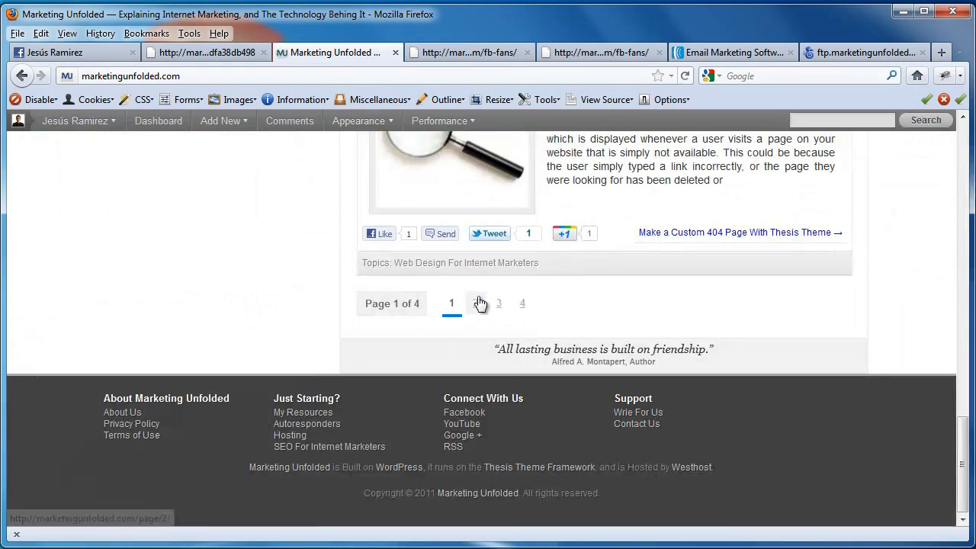
left_click(479, 304)
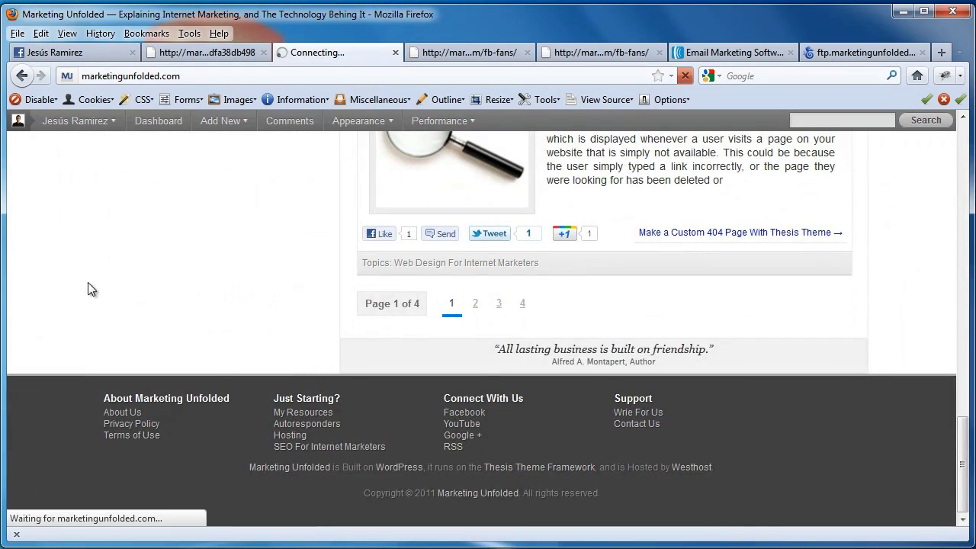
scroll(99, 285, "down", 2)
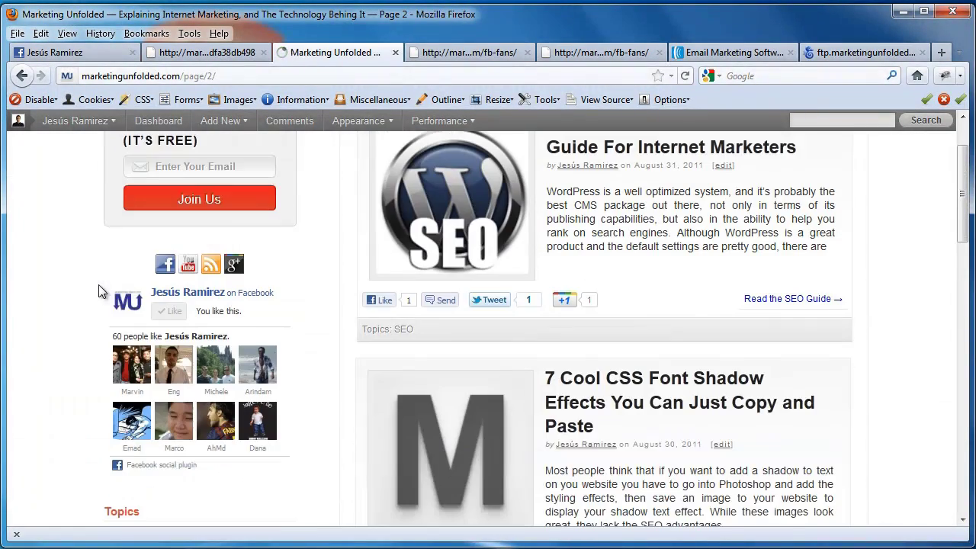
left_click(679, 408)
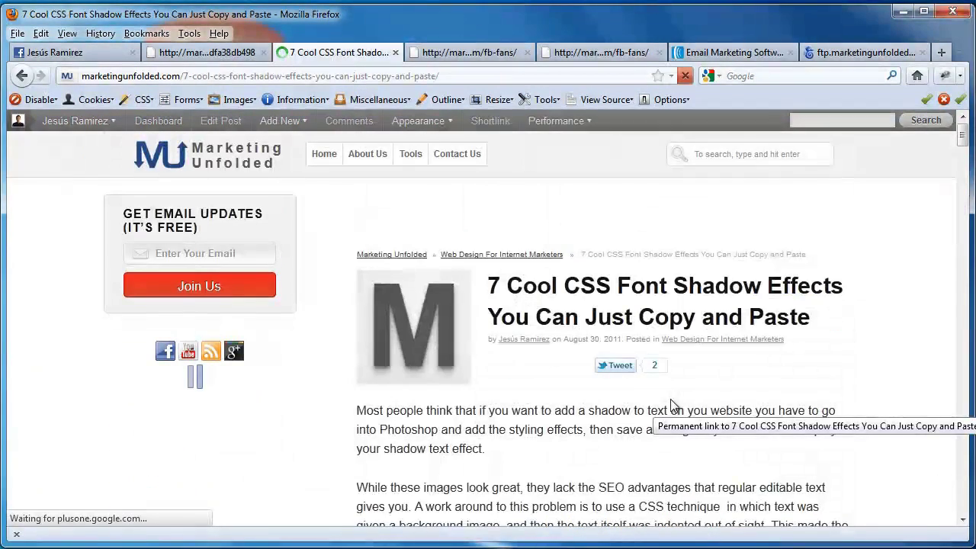
scroll(674, 404, "down", 2)
scroll(672, 399, "down", 15)
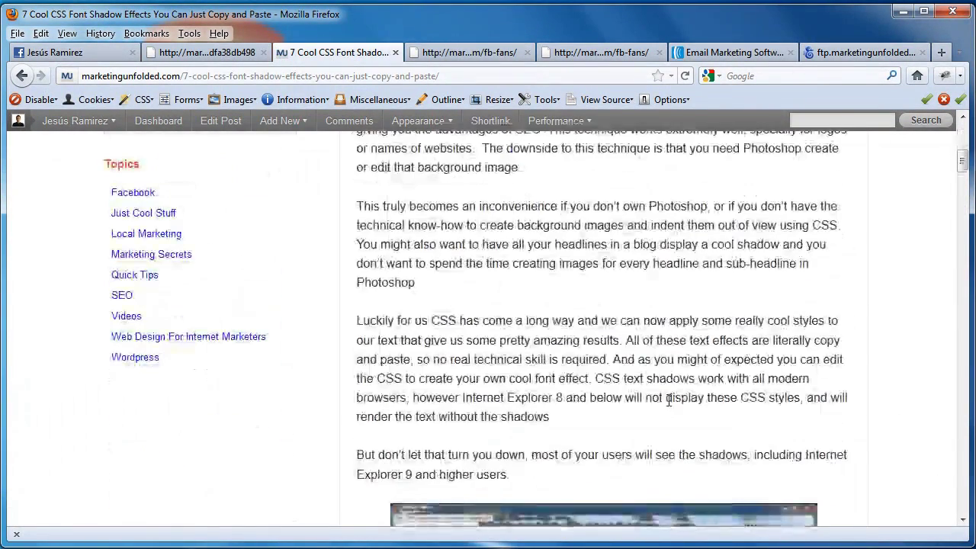
Step: Examine the Normal Shadow Text example and highlight its full CSS code block
left_click_drag(625, 243, 485, 241)
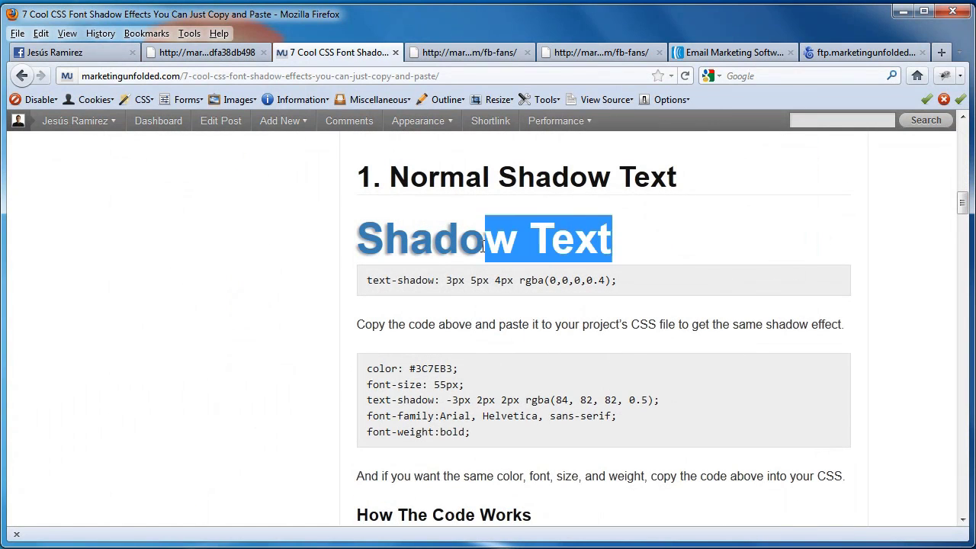
left_click(579, 299)
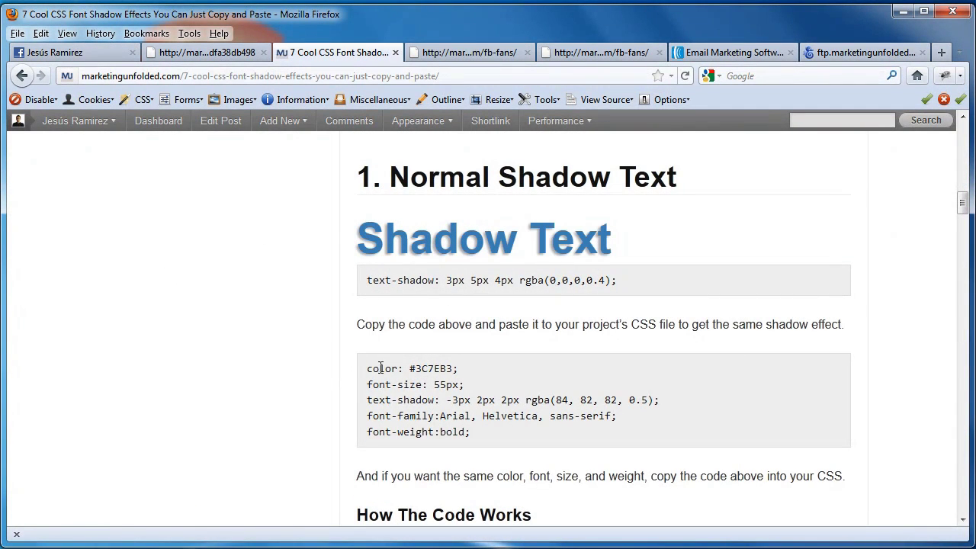
left_click_drag(366, 369, 479, 440)
right_click(446, 406)
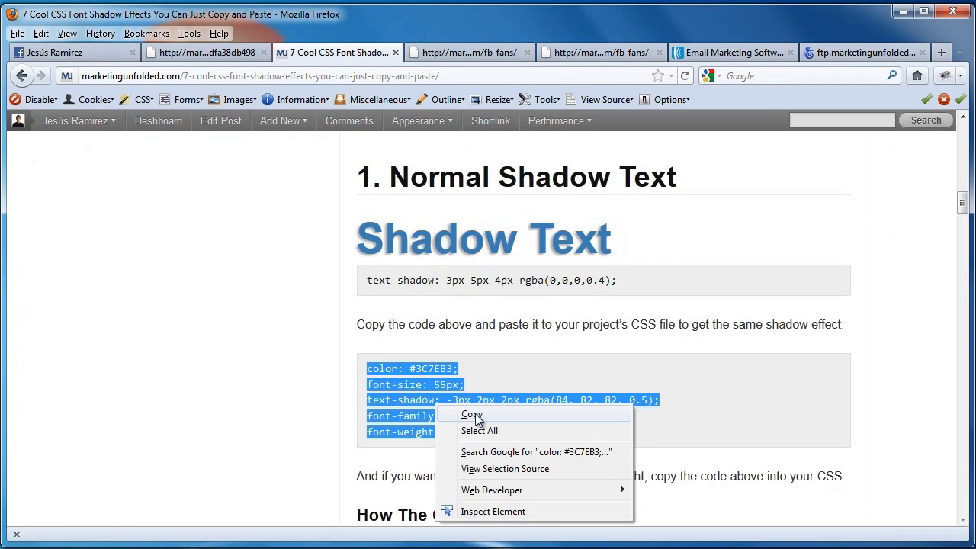
left_click(447, 384)
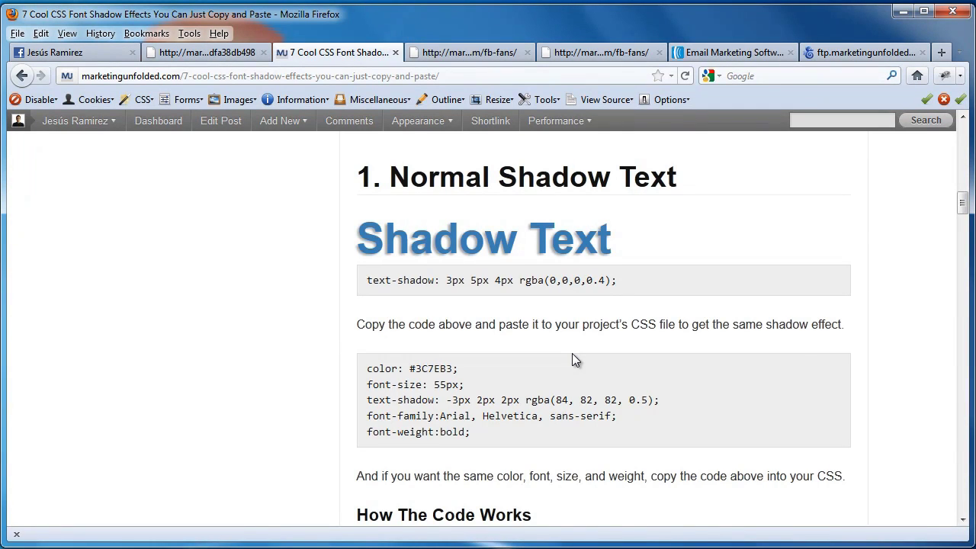
Step: Examine the remaining text-shadow examples in the article, from Hard Shadow Text through Retro Shadow Effect to 3D Text and its code
scroll(478, 312, "down", 10)
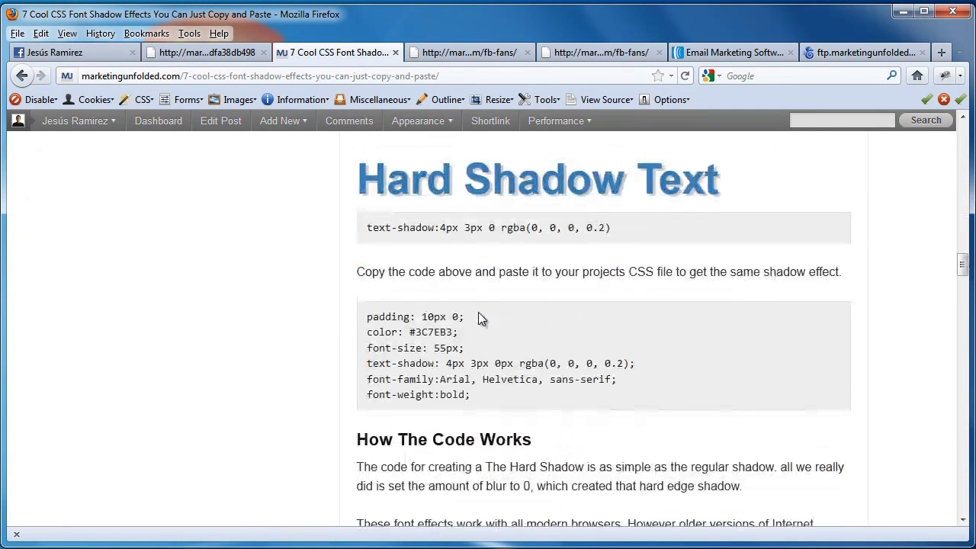
scroll(478, 312, "down", 15)
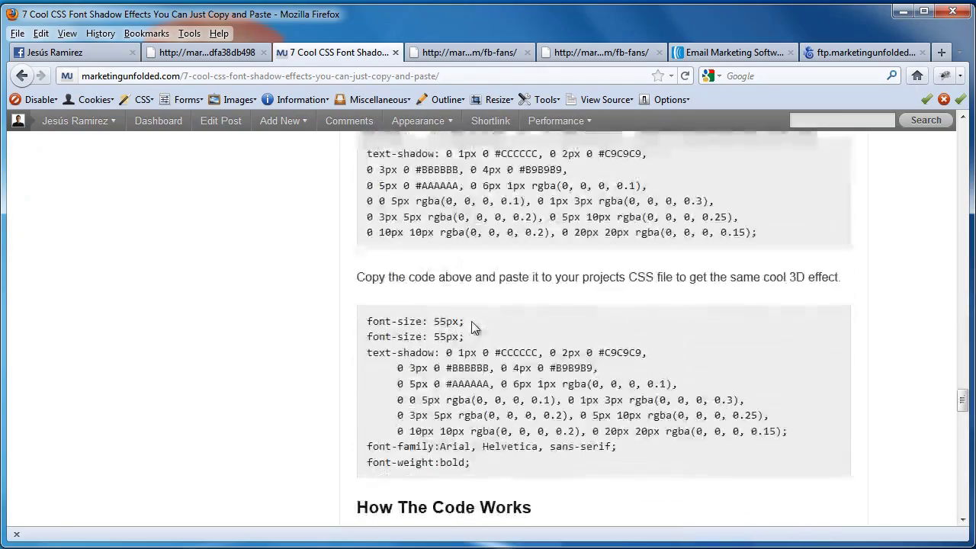
scroll(471, 321, "up", 3)
scroll(476, 324, "down", 5)
scroll(475, 316, "up", 5)
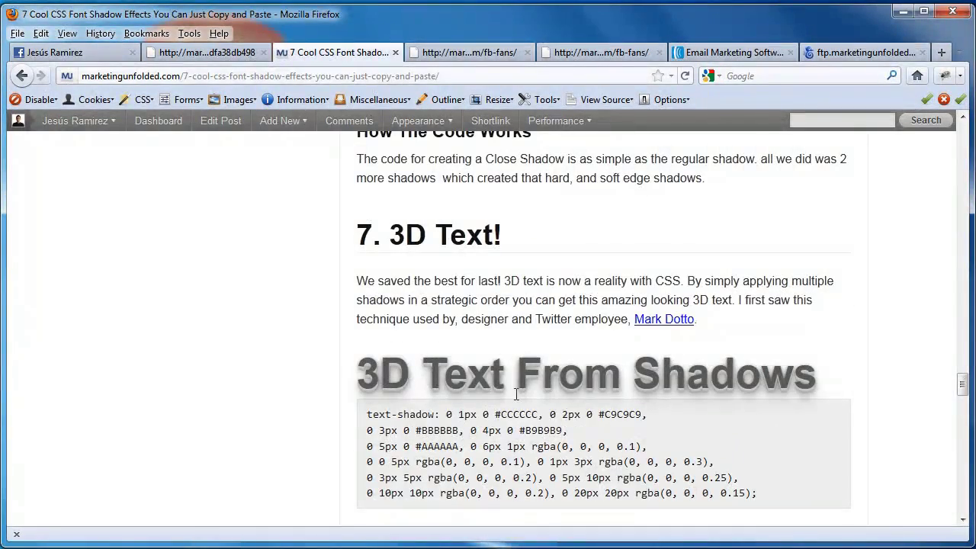
scroll(516, 462, "down", 5)
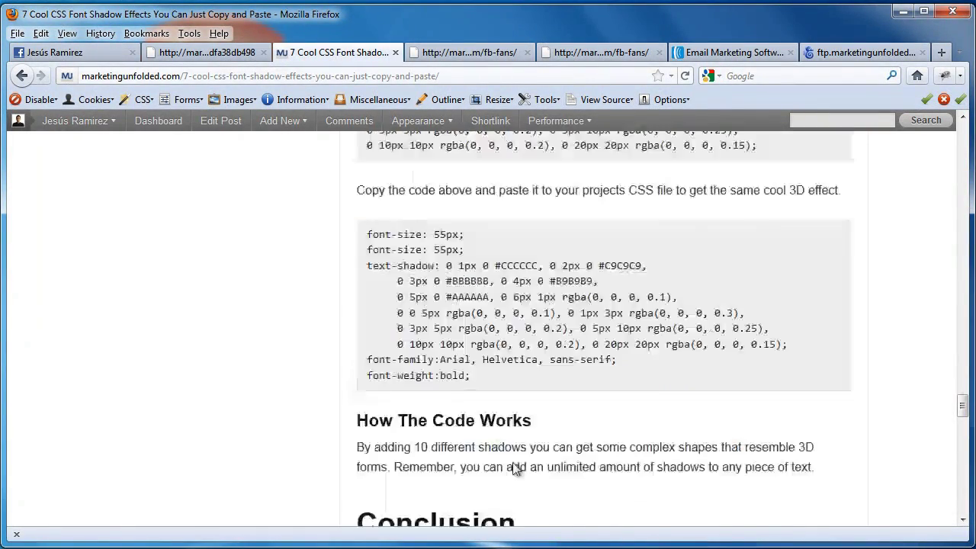
scroll(513, 466, "up", 10)
scroll(516, 407, "up", 15)
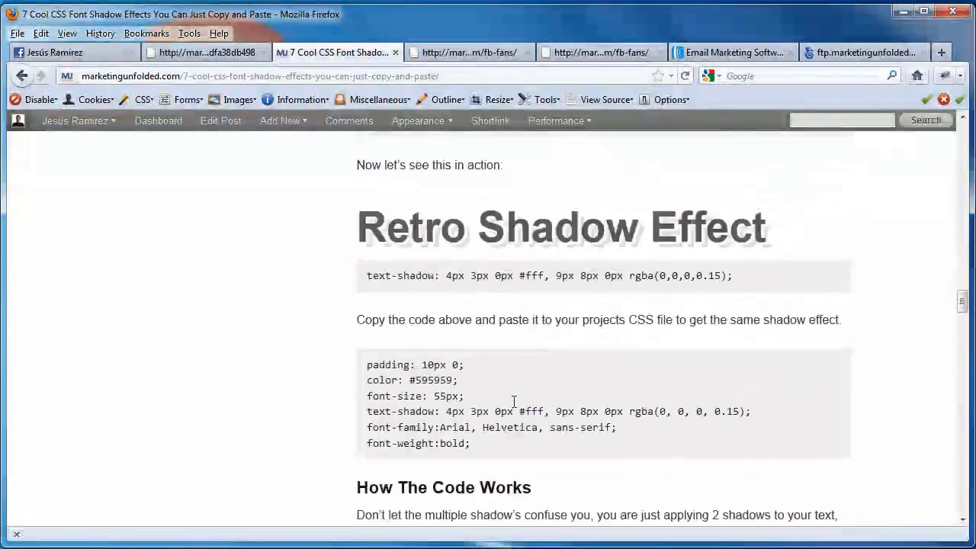
scroll(290, 352, "up", 5)
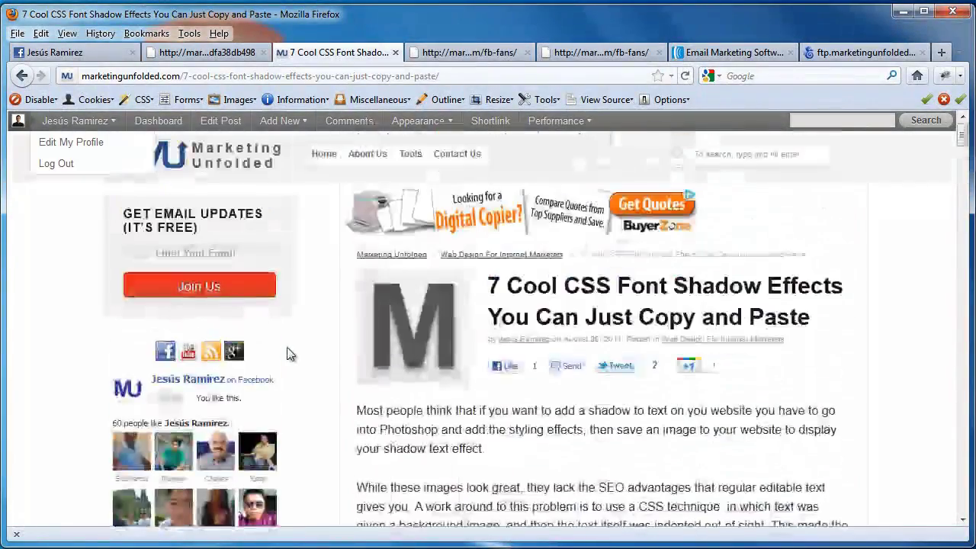
Step: Go back from the article to the FB Fans Edit Page screen and open the Marketing Unfolded site's home page
left_click(23, 76)
left_click(26, 79)
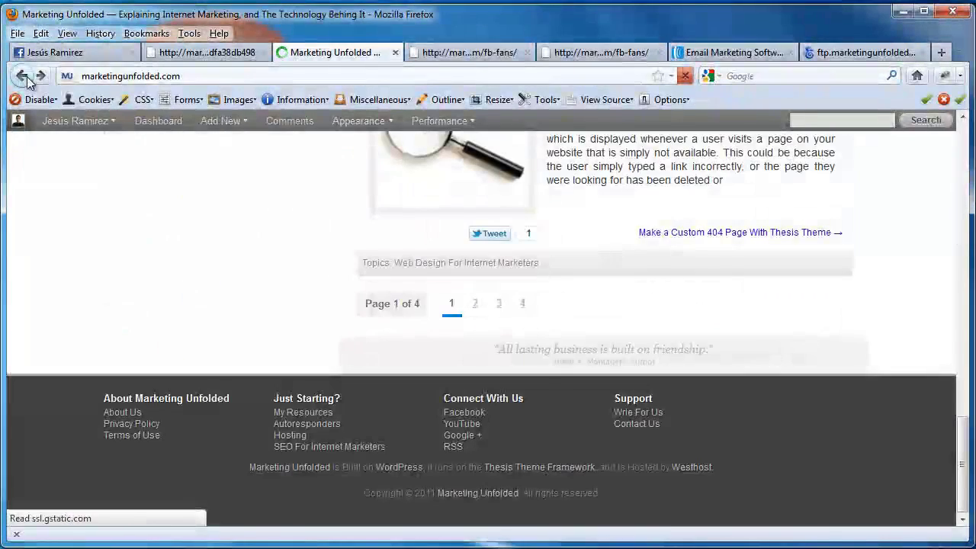
left_click(26, 78)
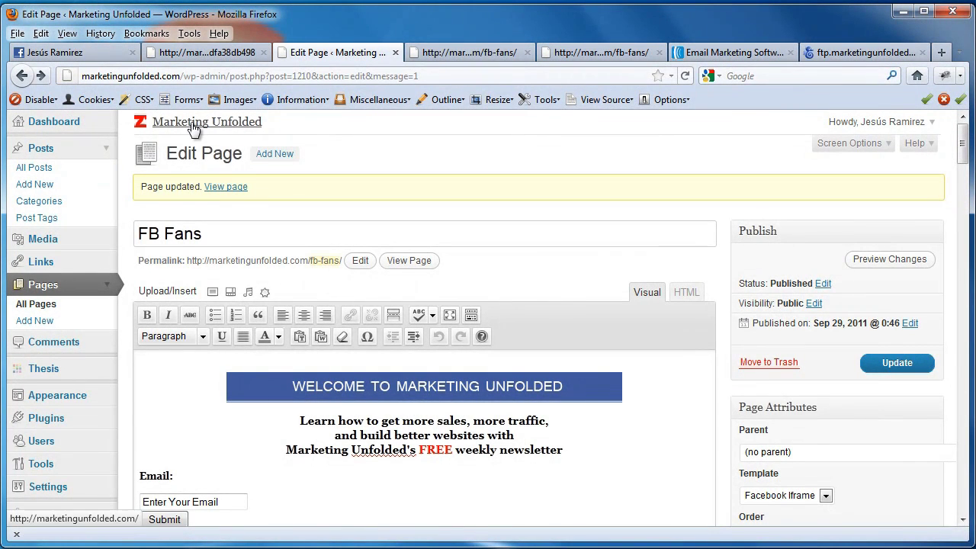
left_click(160, 120)
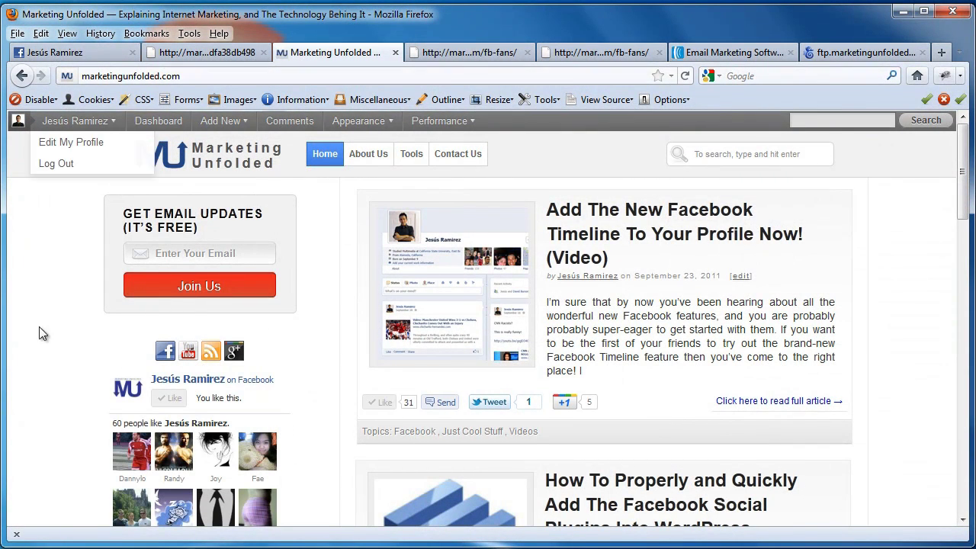
Step: Switch from the blog's social section to the Marketing Unfolded Facebook page and open its Wall
scroll(39, 326, "down", 2)
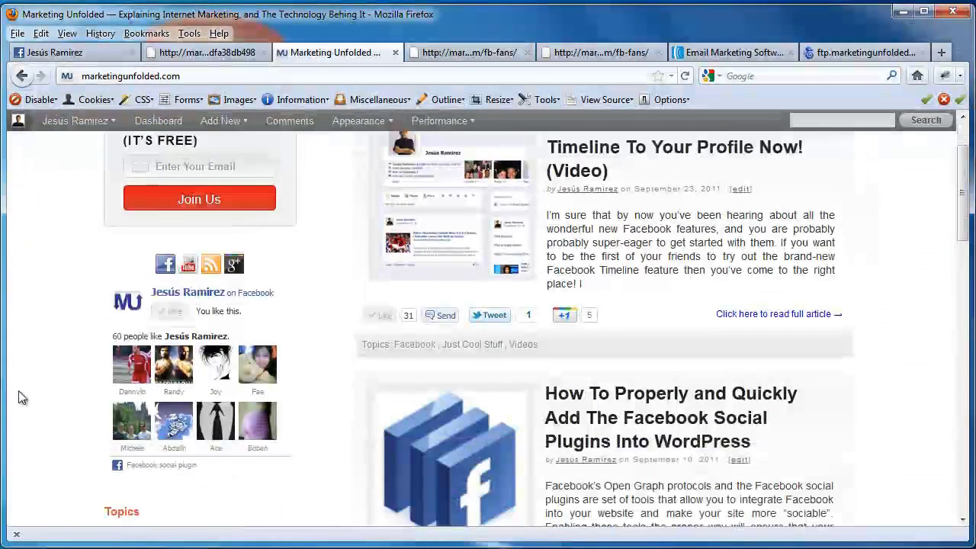
left_click(208, 297)
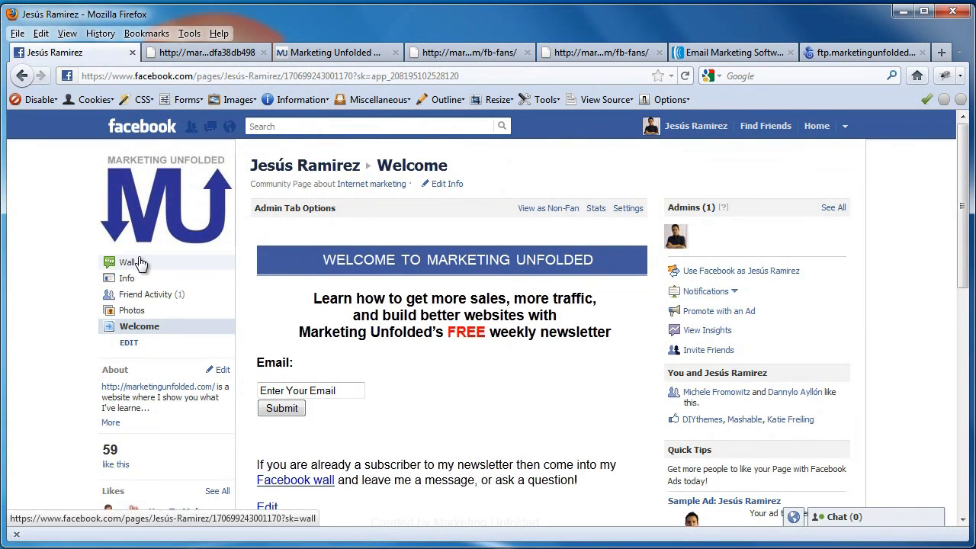
left_click(147, 263)
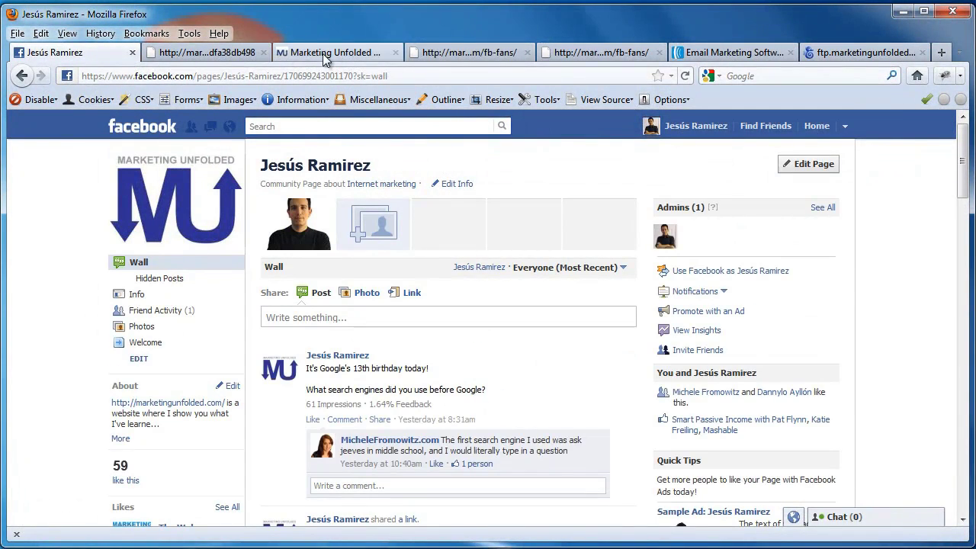
Step: Return to the Marketing Unfolded home page and place the cursor in the email field of the Get Email Updates form
left_click(324, 54)
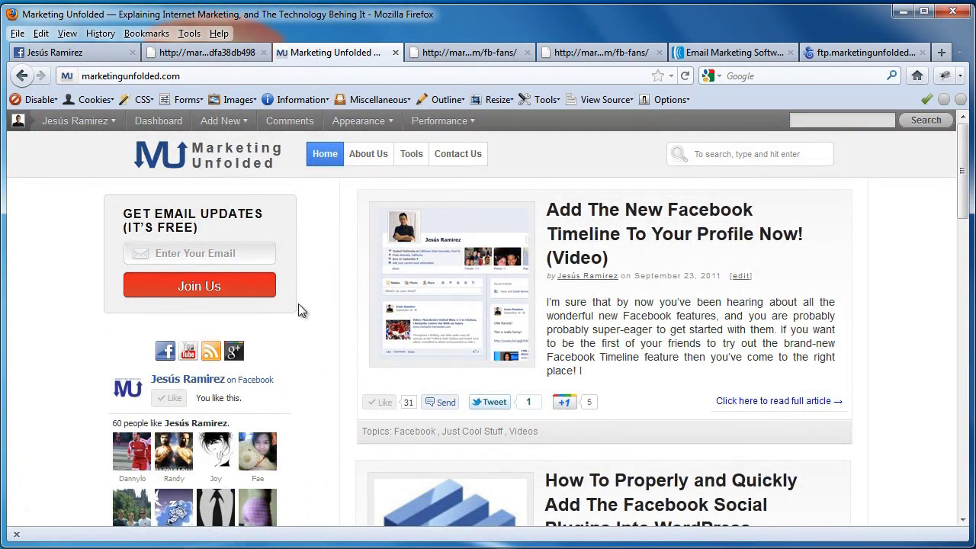
left_click(207, 255)
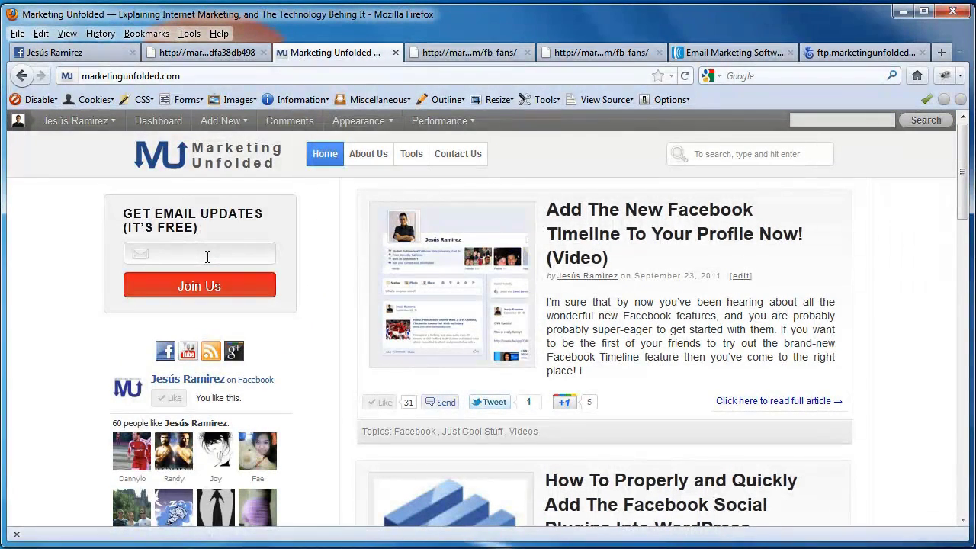